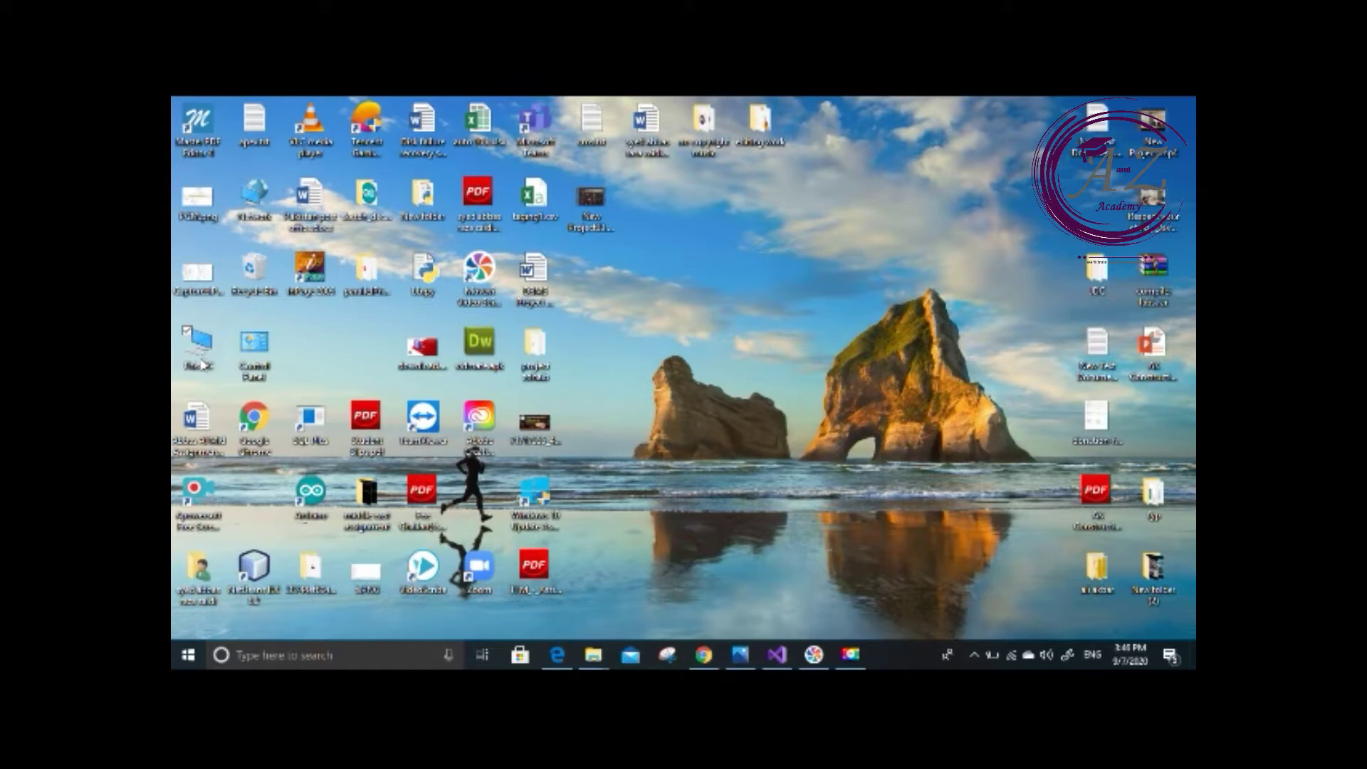
- Open the Environment Variables settings from This PC's advanced system properties
right_click(202, 365)
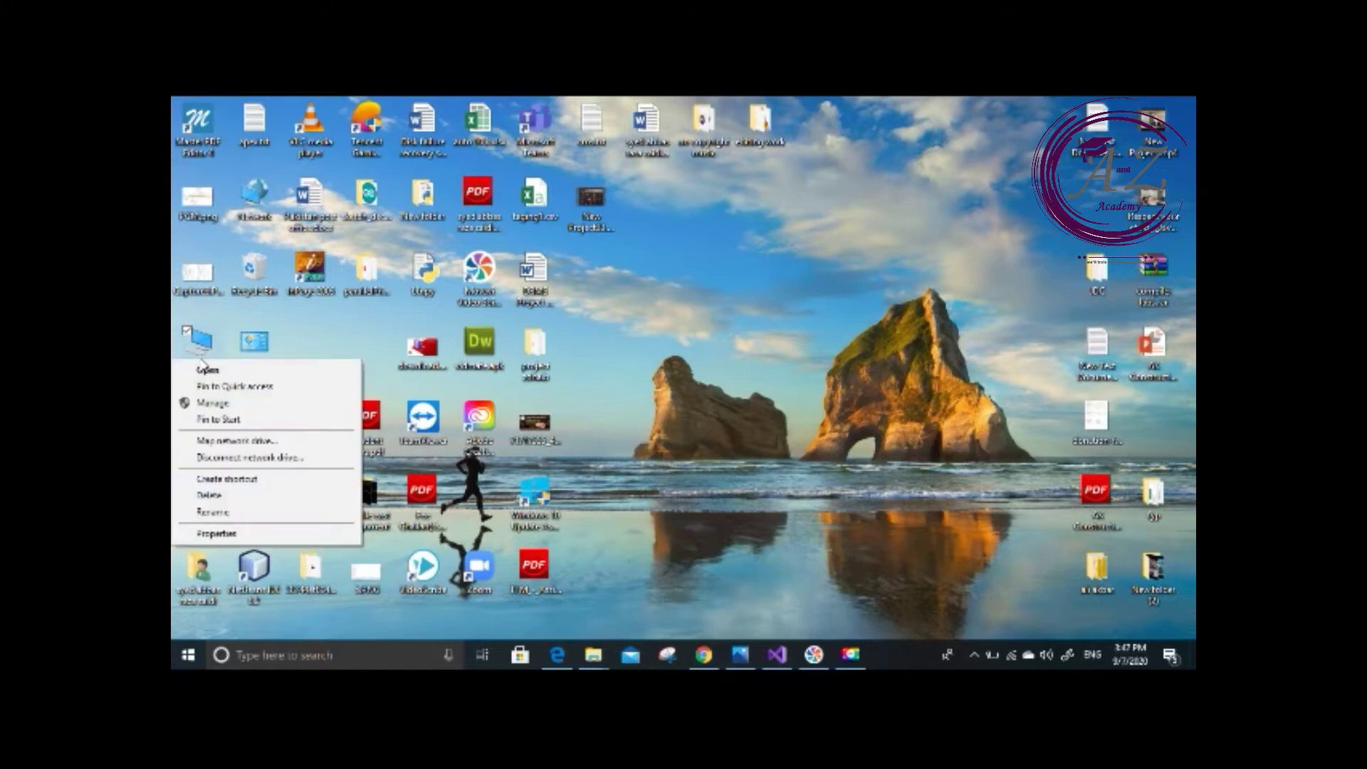
left_click(285, 535)
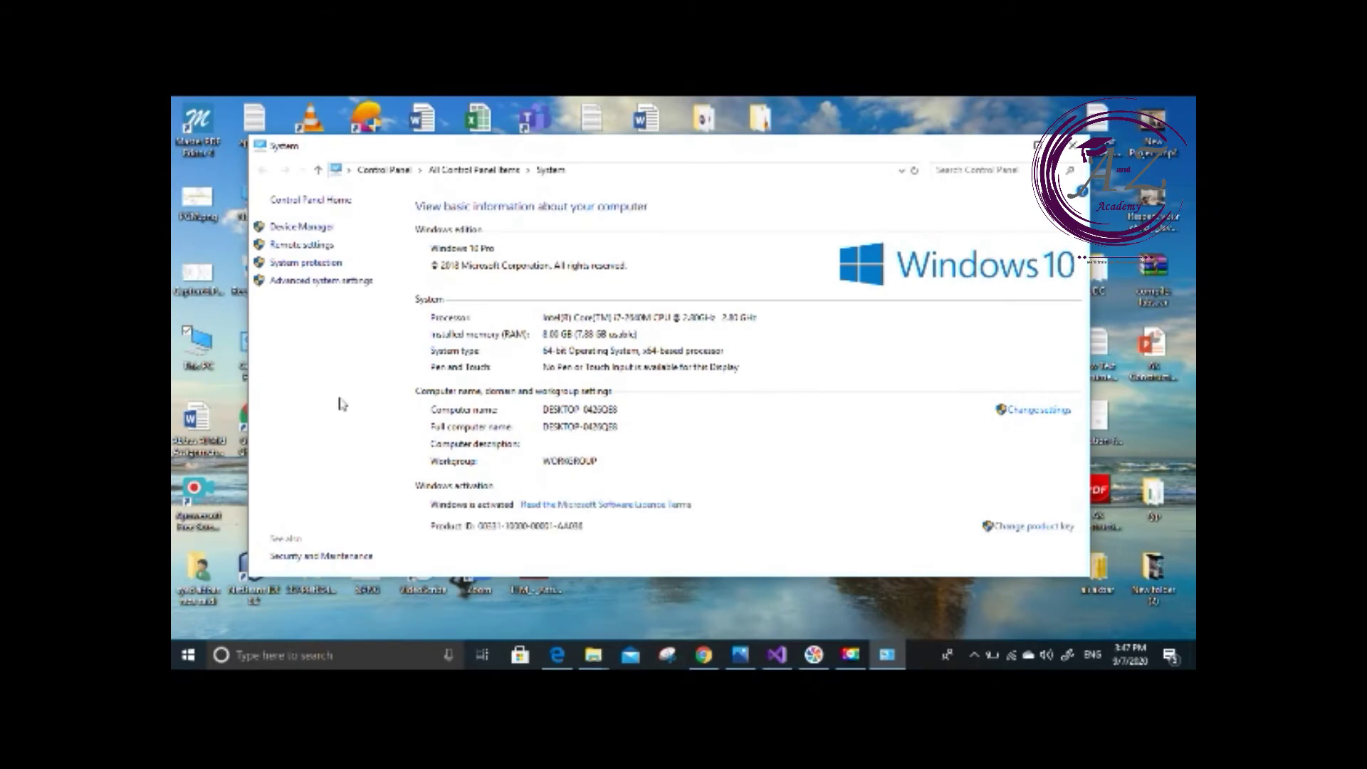
left_click(318, 282)
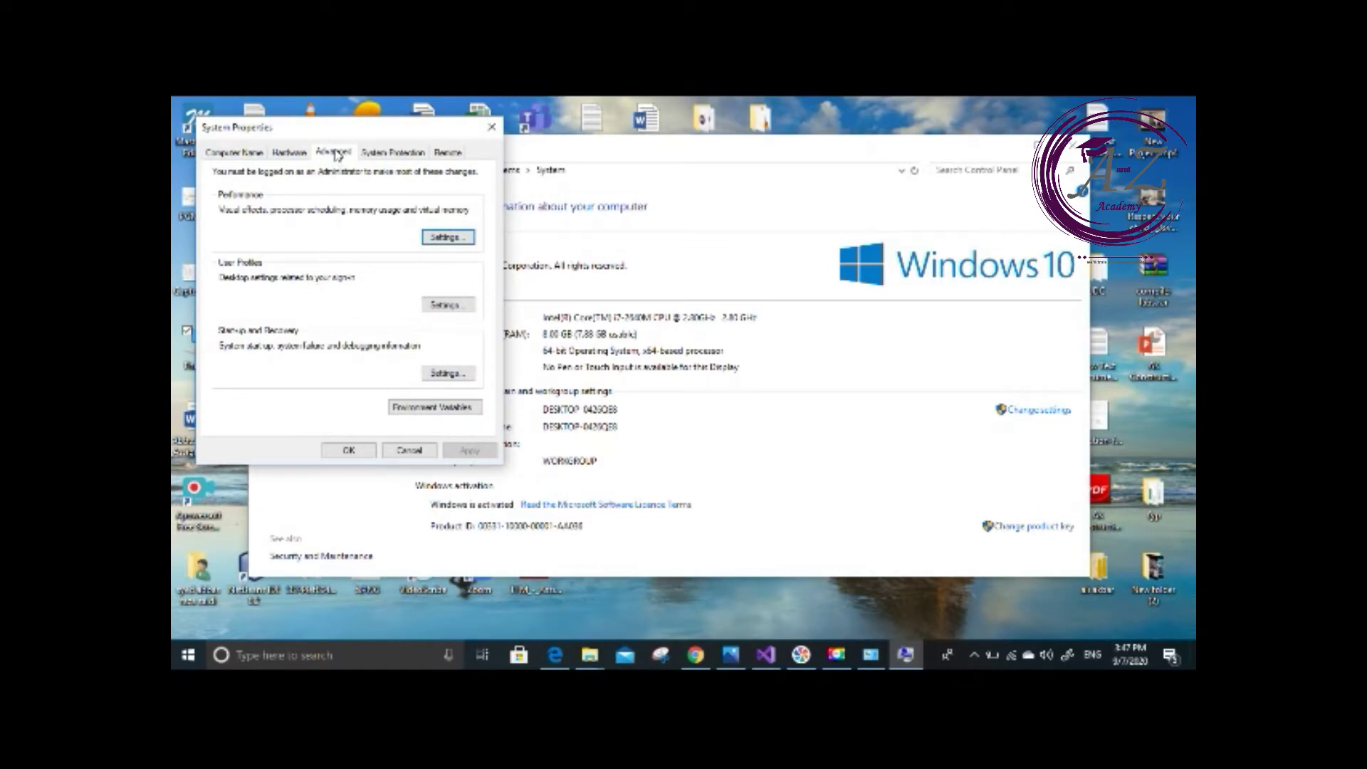
left_click(309, 156)
left_click(325, 156)
left_click(466, 409)
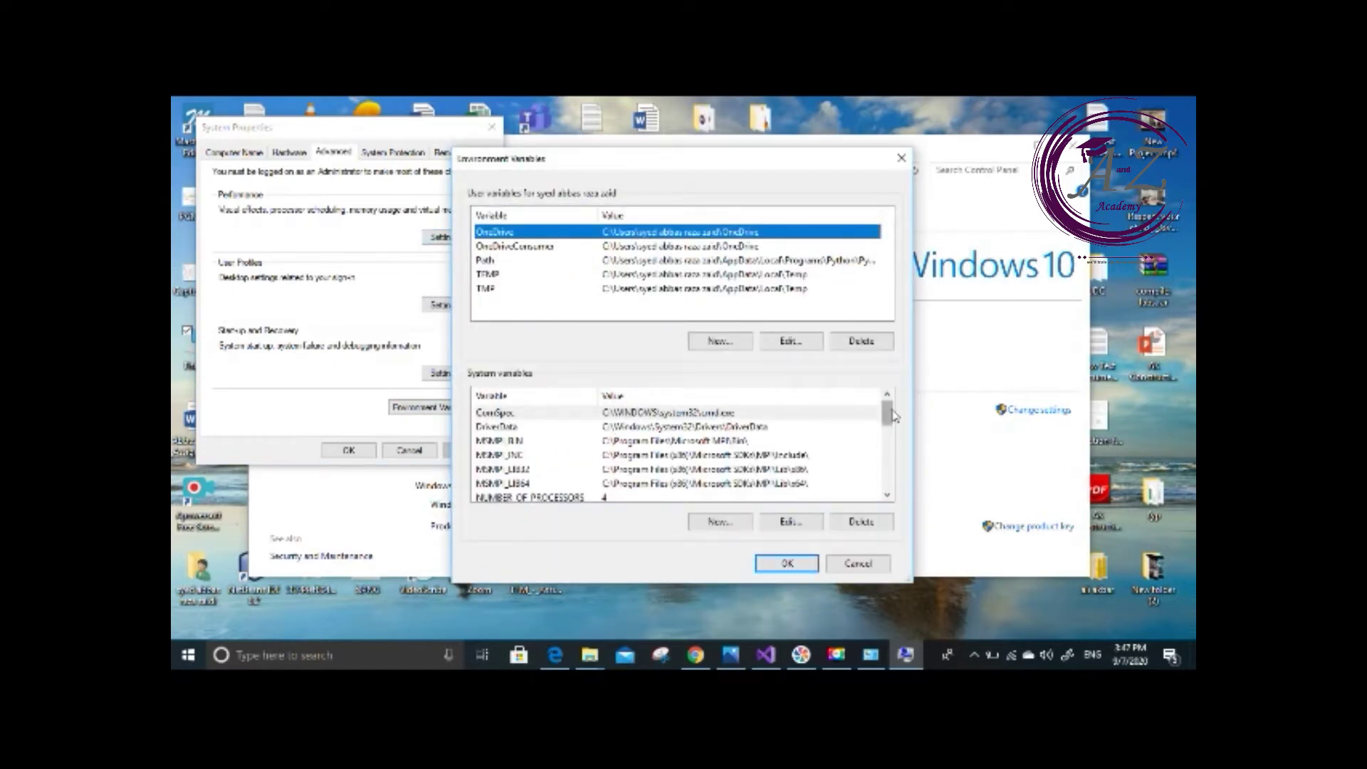
- Delete the C:\app\sys\product\12.1.0\dbhome_1\bin entry from the system Path variable, save the change and close the system windows
scroll(894, 416, "down", 2)
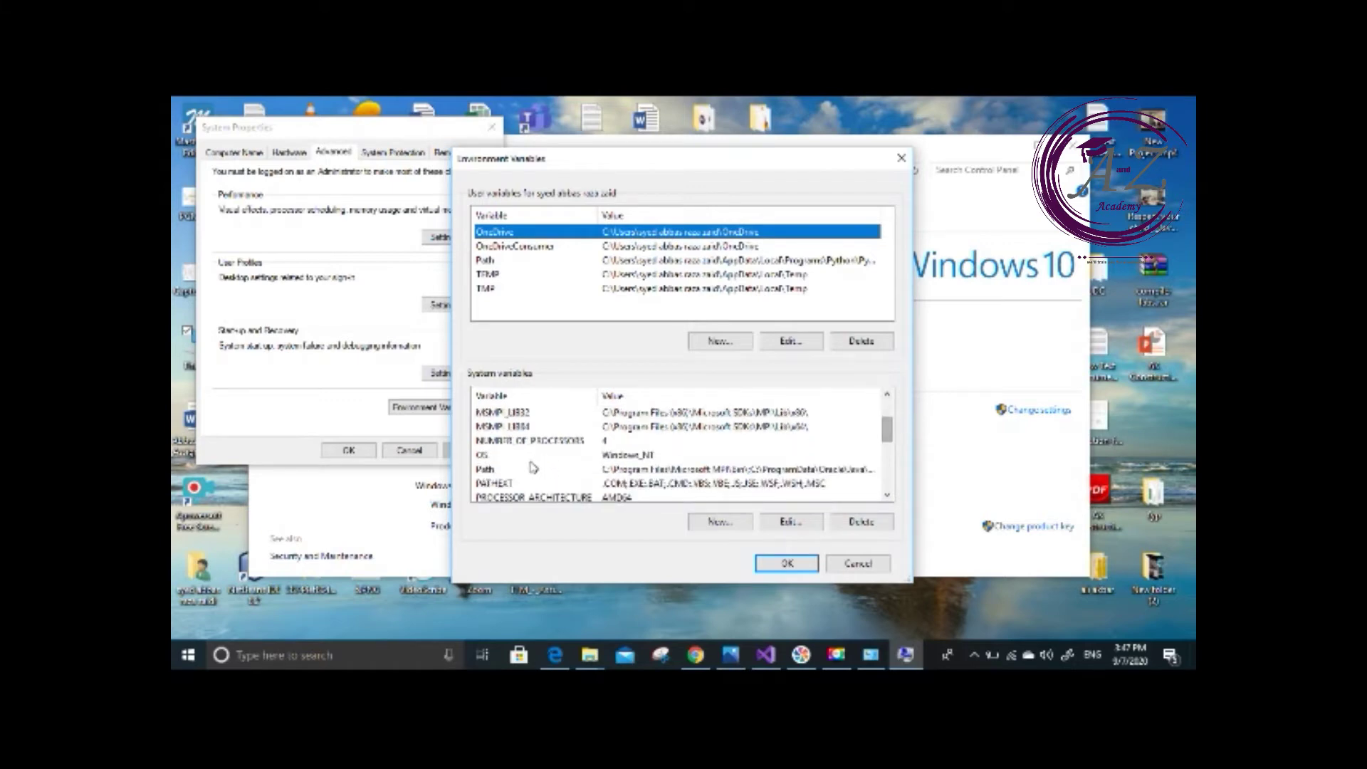
left_click(507, 470)
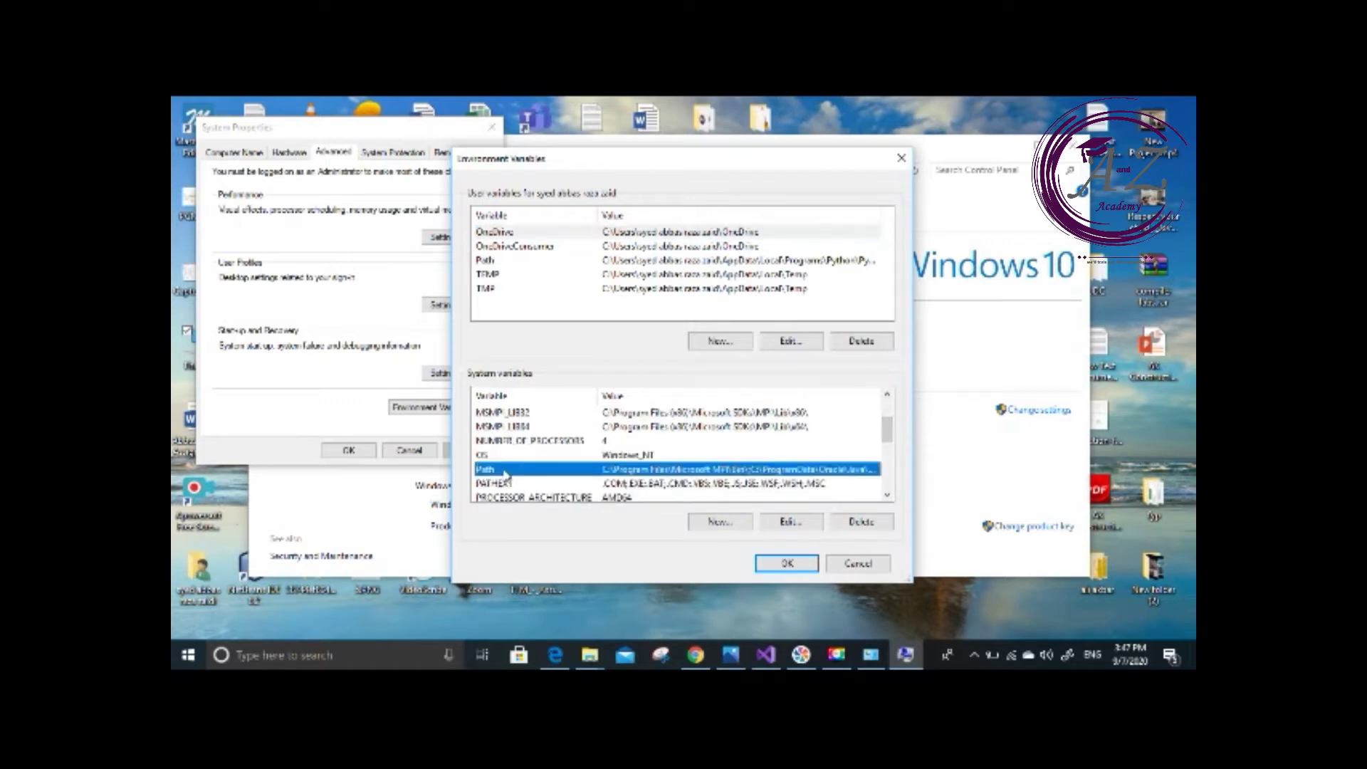
left_click(788, 522)
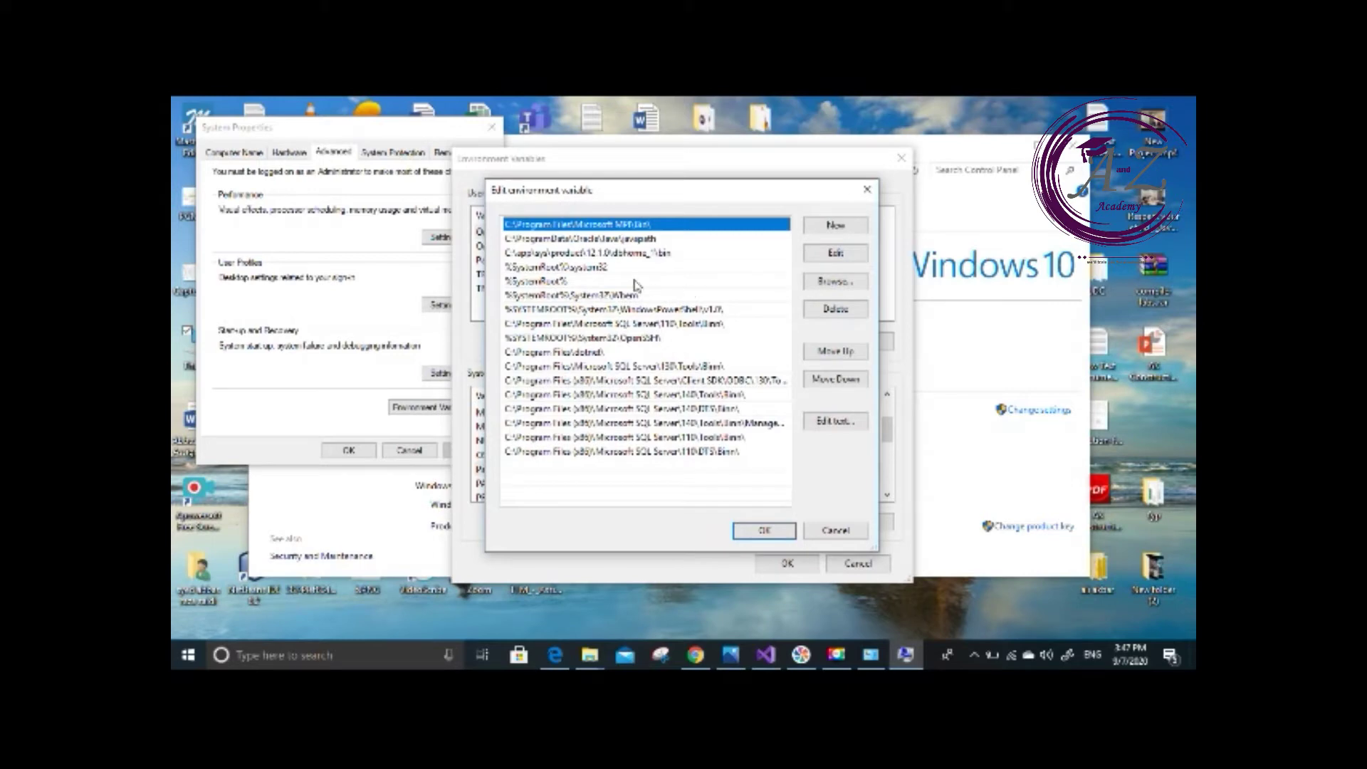
left_click(605, 256)
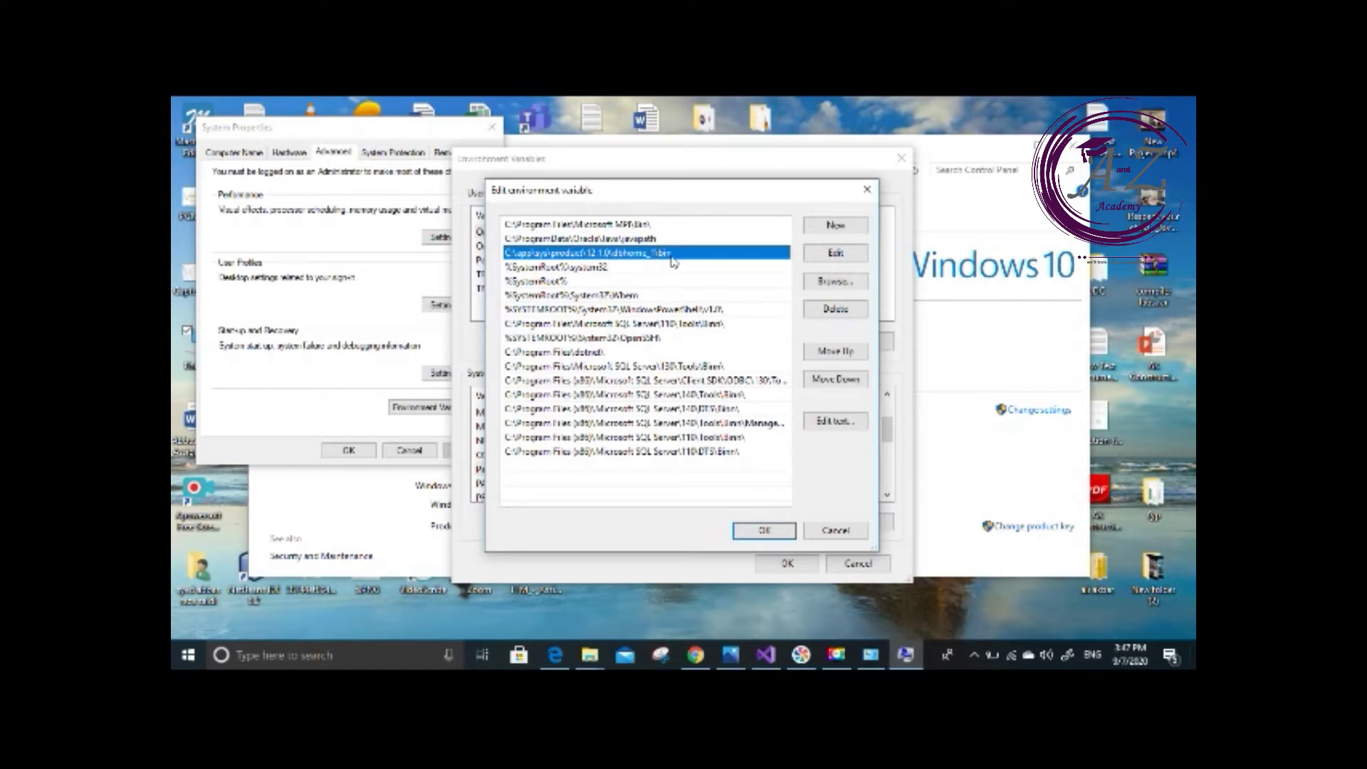
left_click(836, 309)
left_click(764, 533)
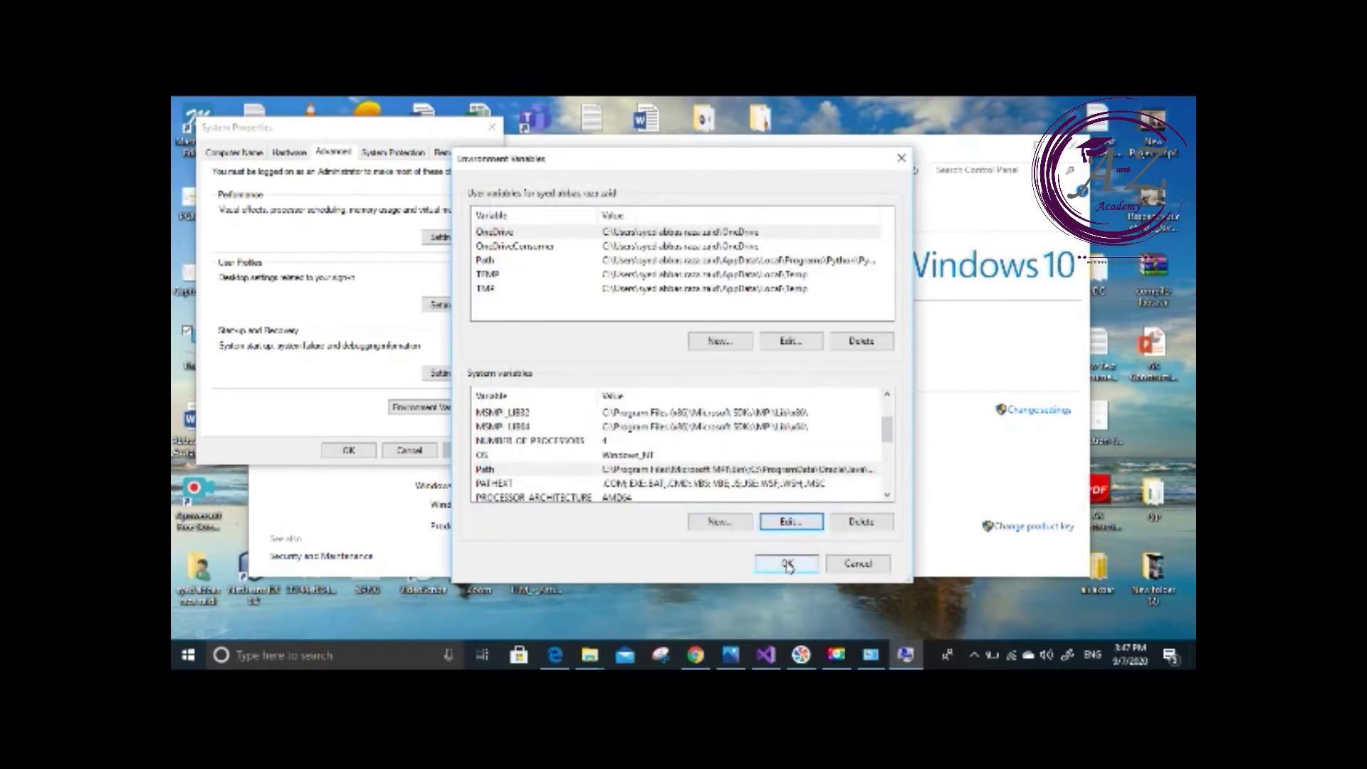
left_click(787, 564)
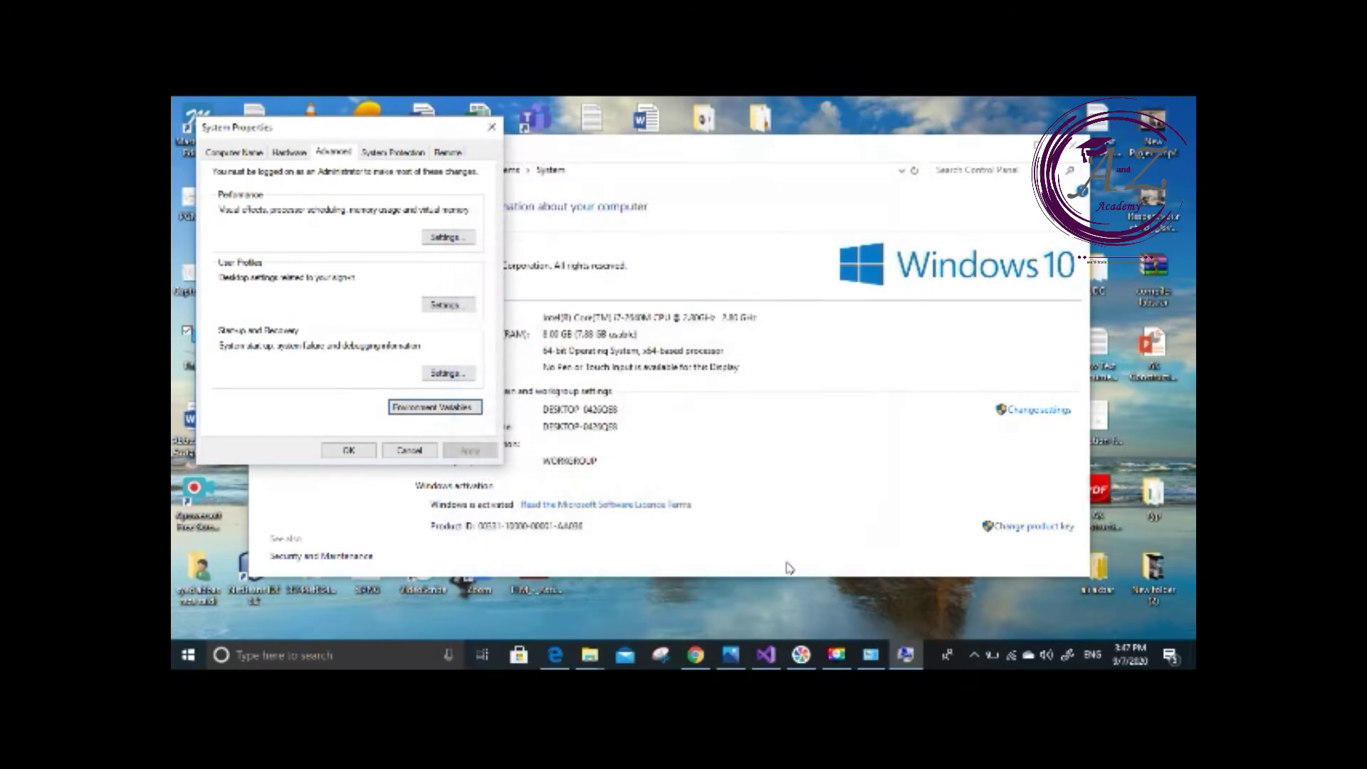
left_click(348, 451)
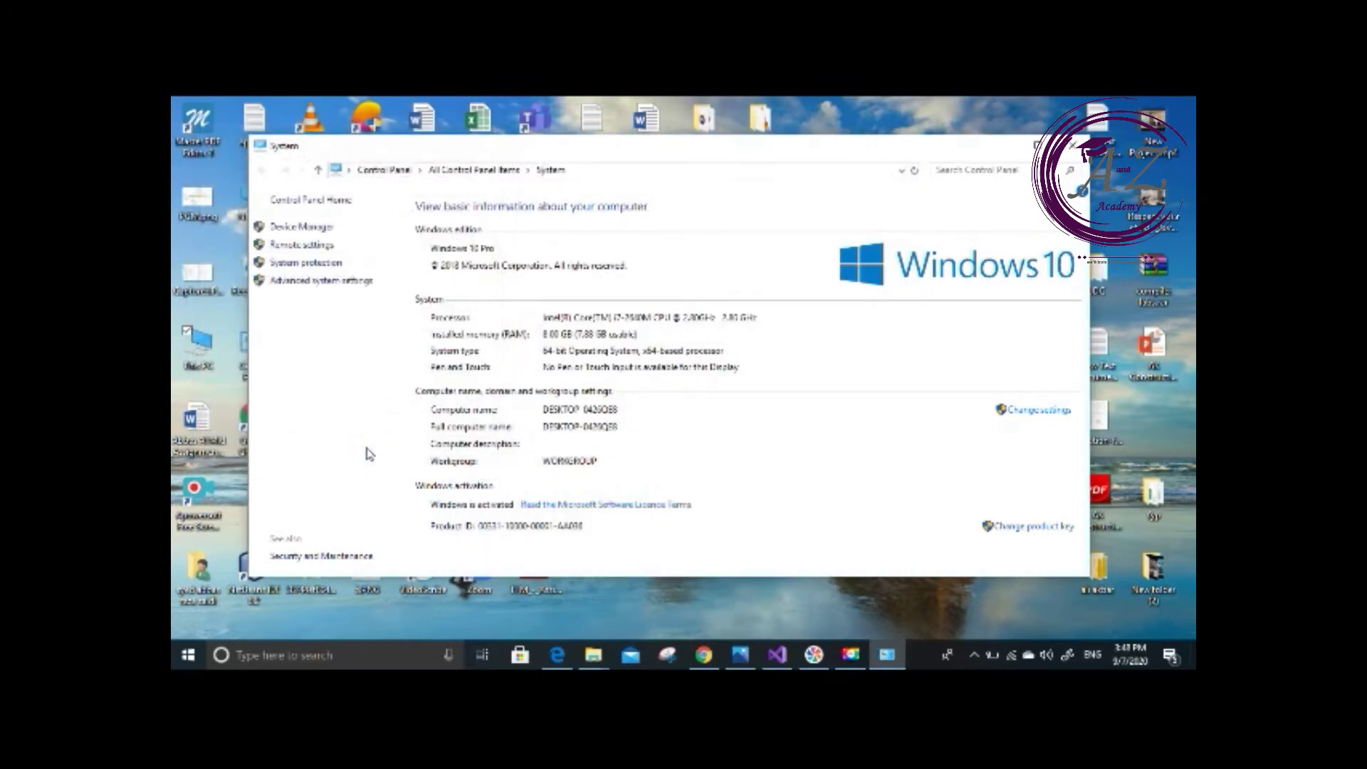
left_click(1072, 146)
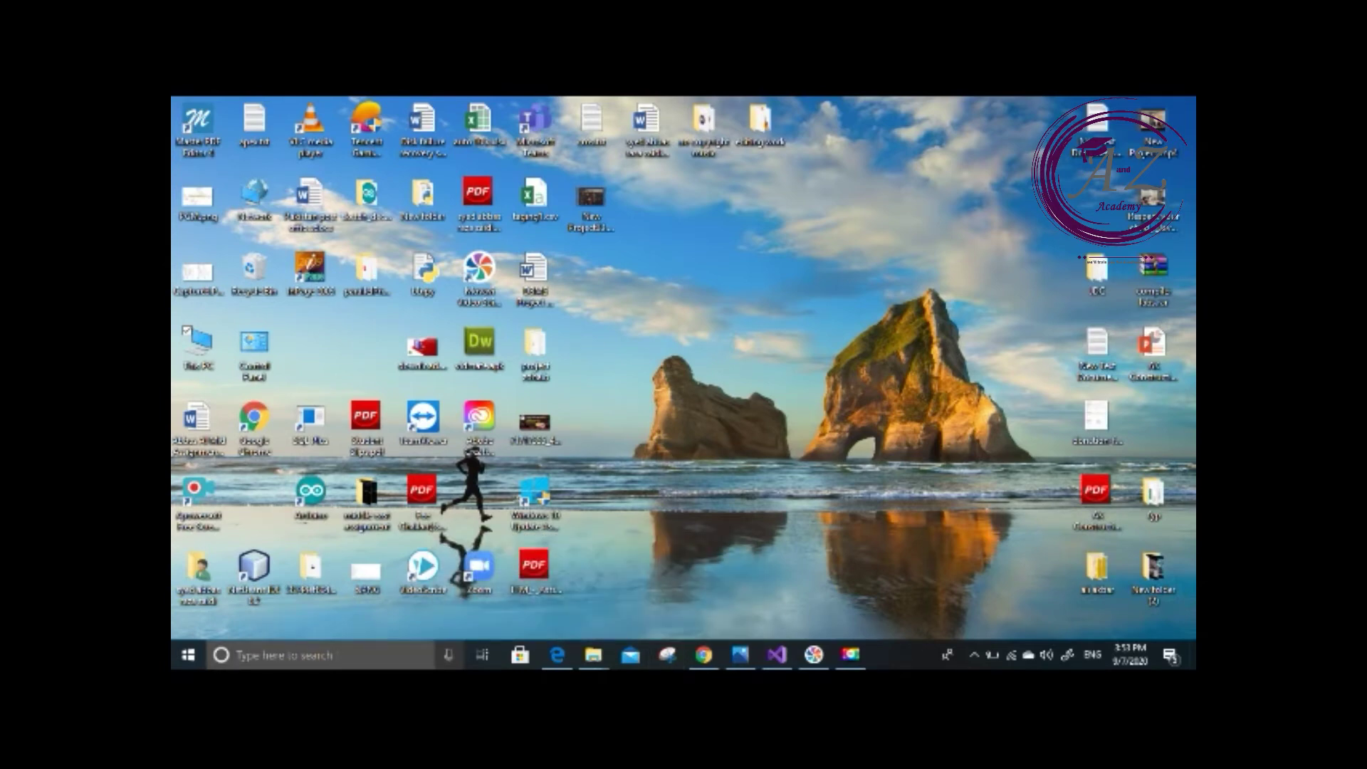
- Search Windows for regedit and launch the Registry Editor
left_click(329, 661)
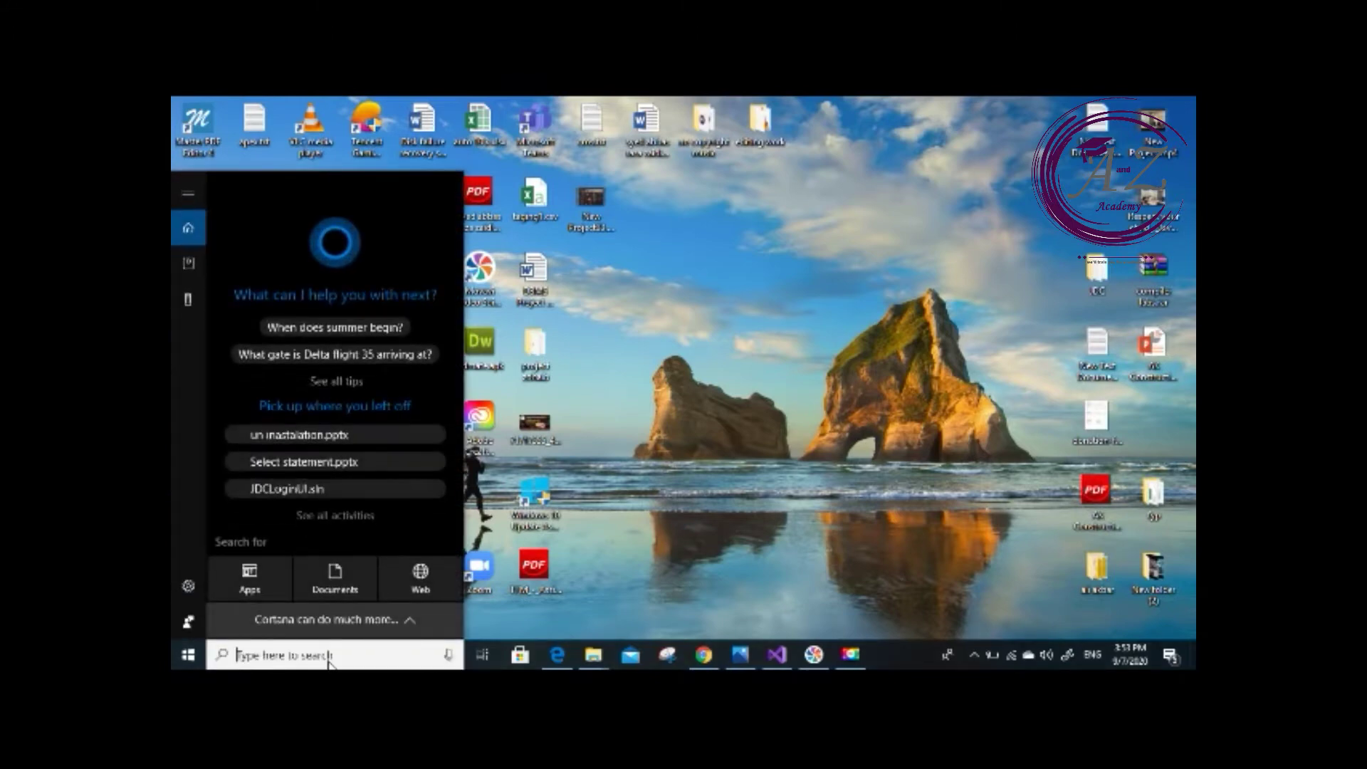
type("reged")
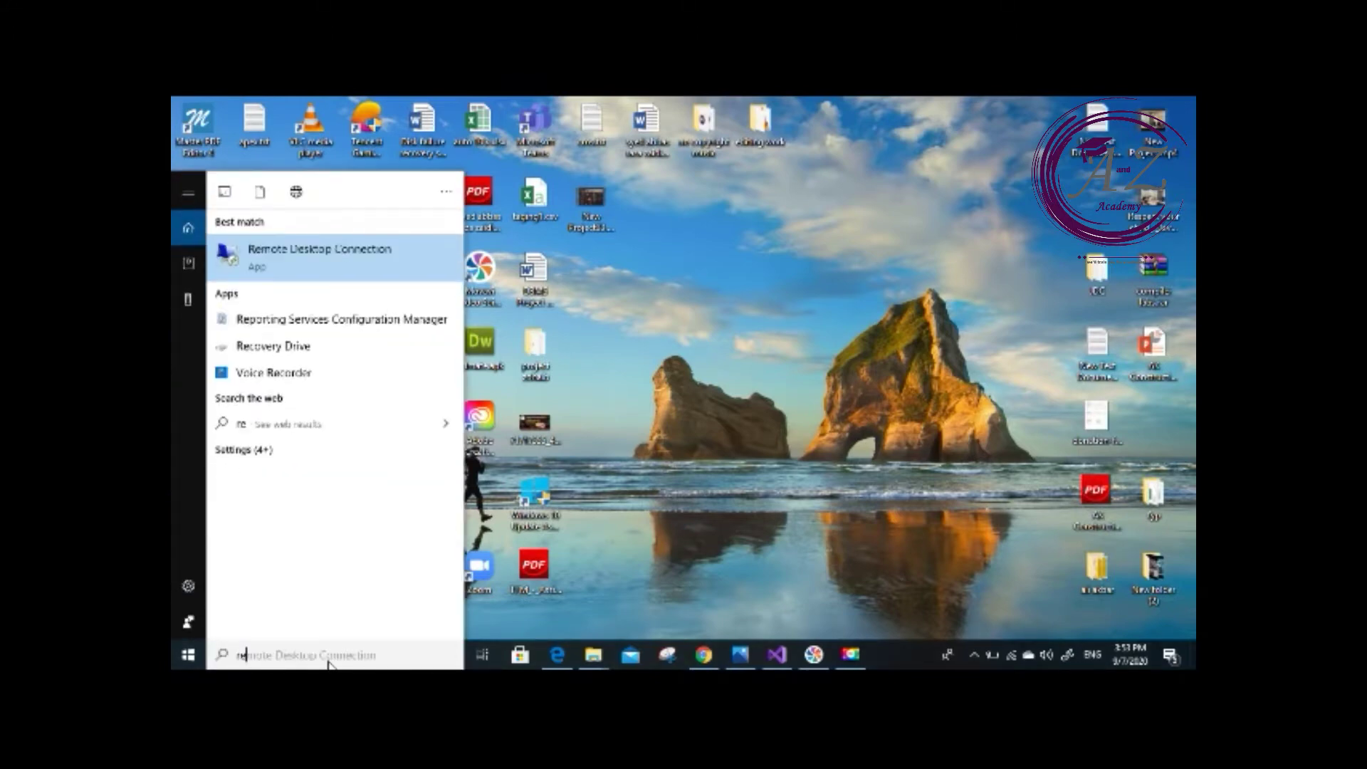
type("it")
key("Return")
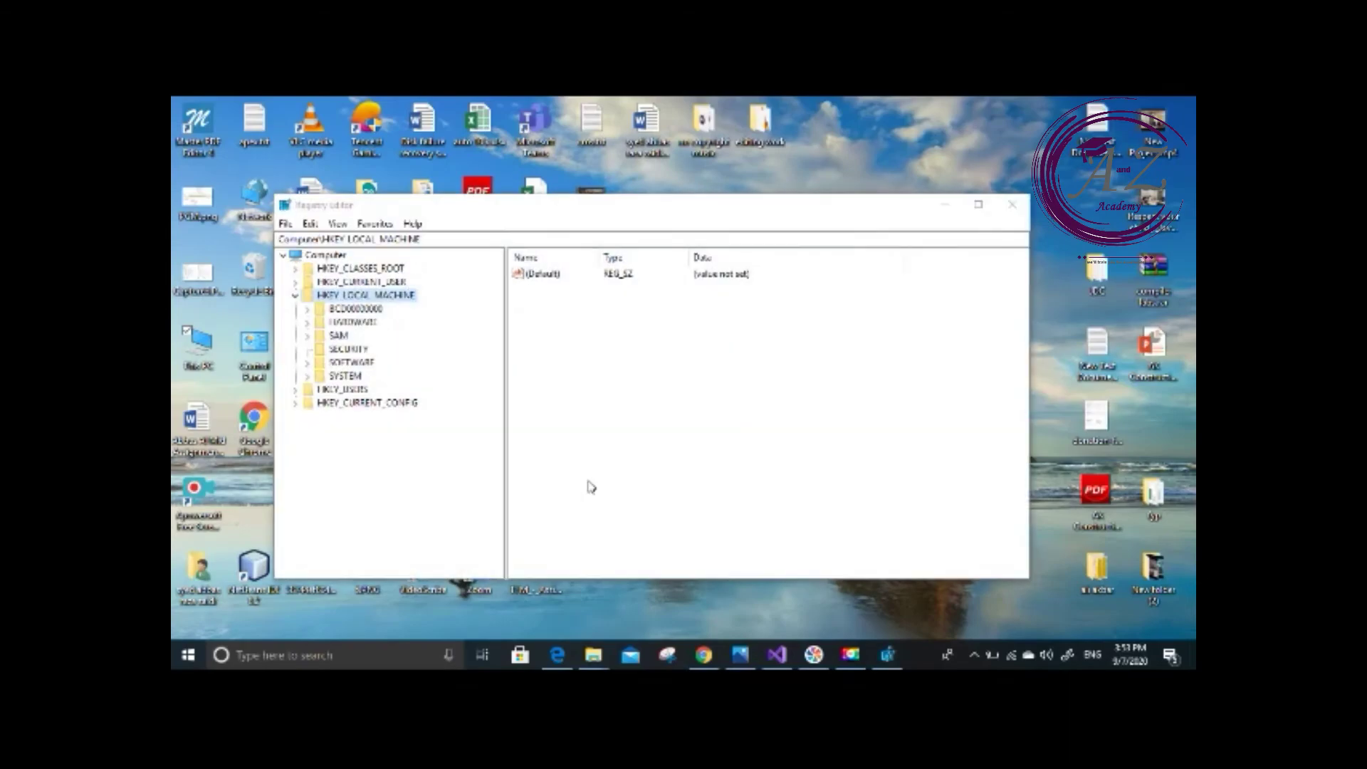
- Delete the ORACLE key and all its subkeys under HKEY_LOCAL_MACHINE\SOFTWARE
left_click(295, 296)
left_click(295, 296)
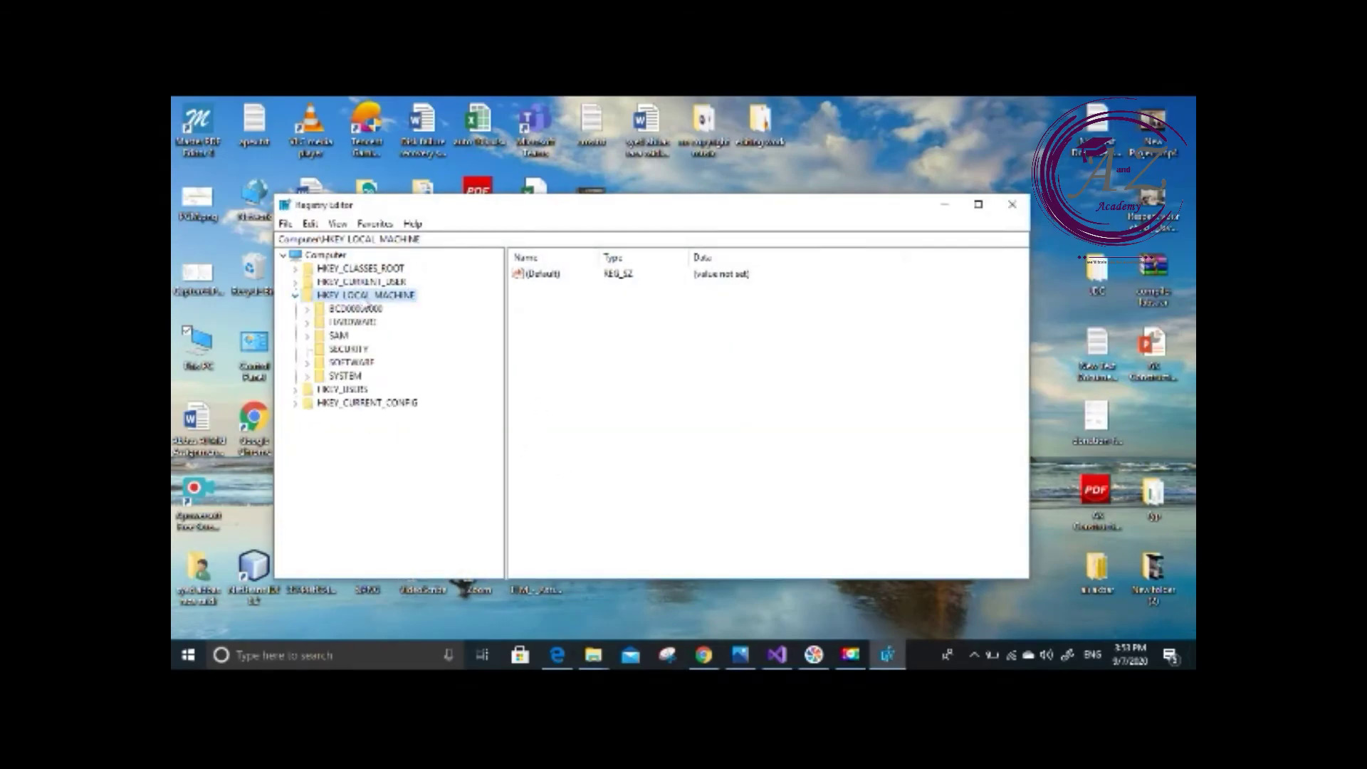
left_click(308, 363)
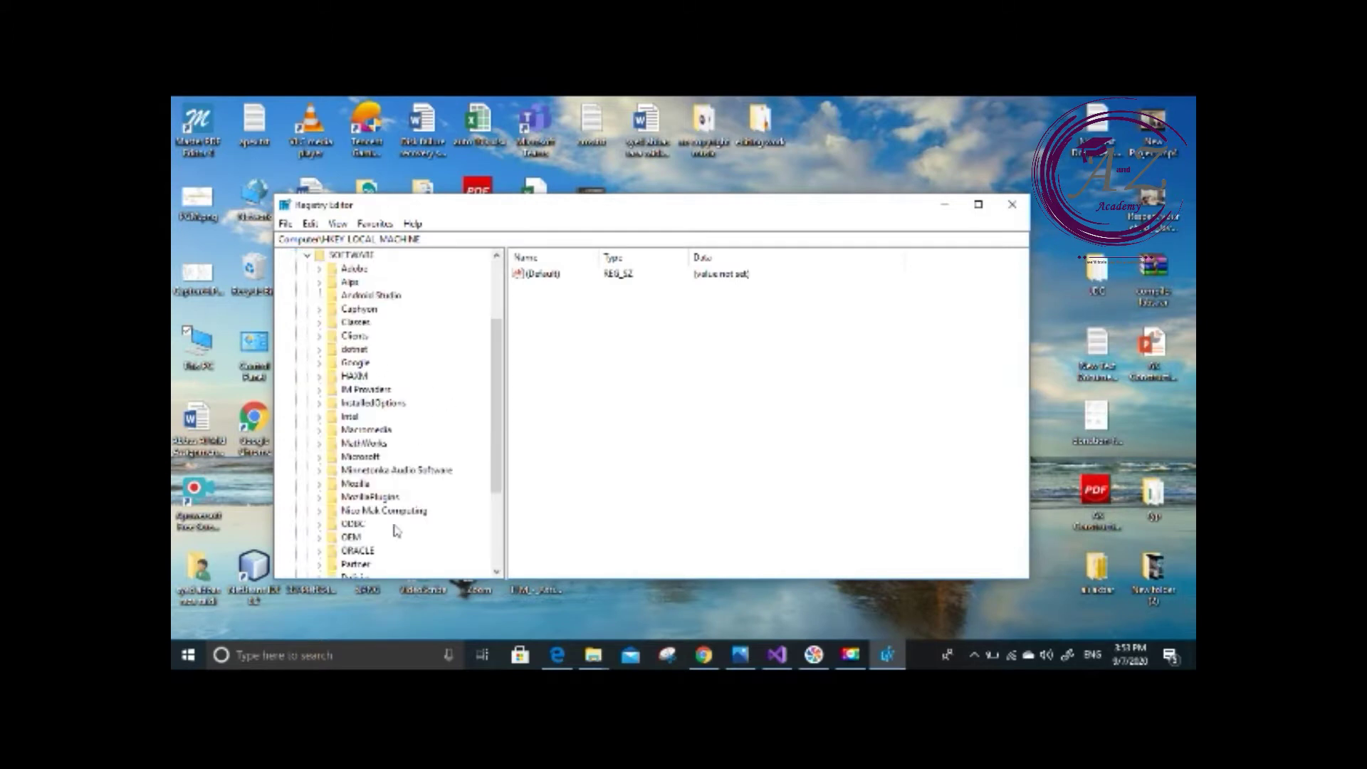
left_click(358, 552)
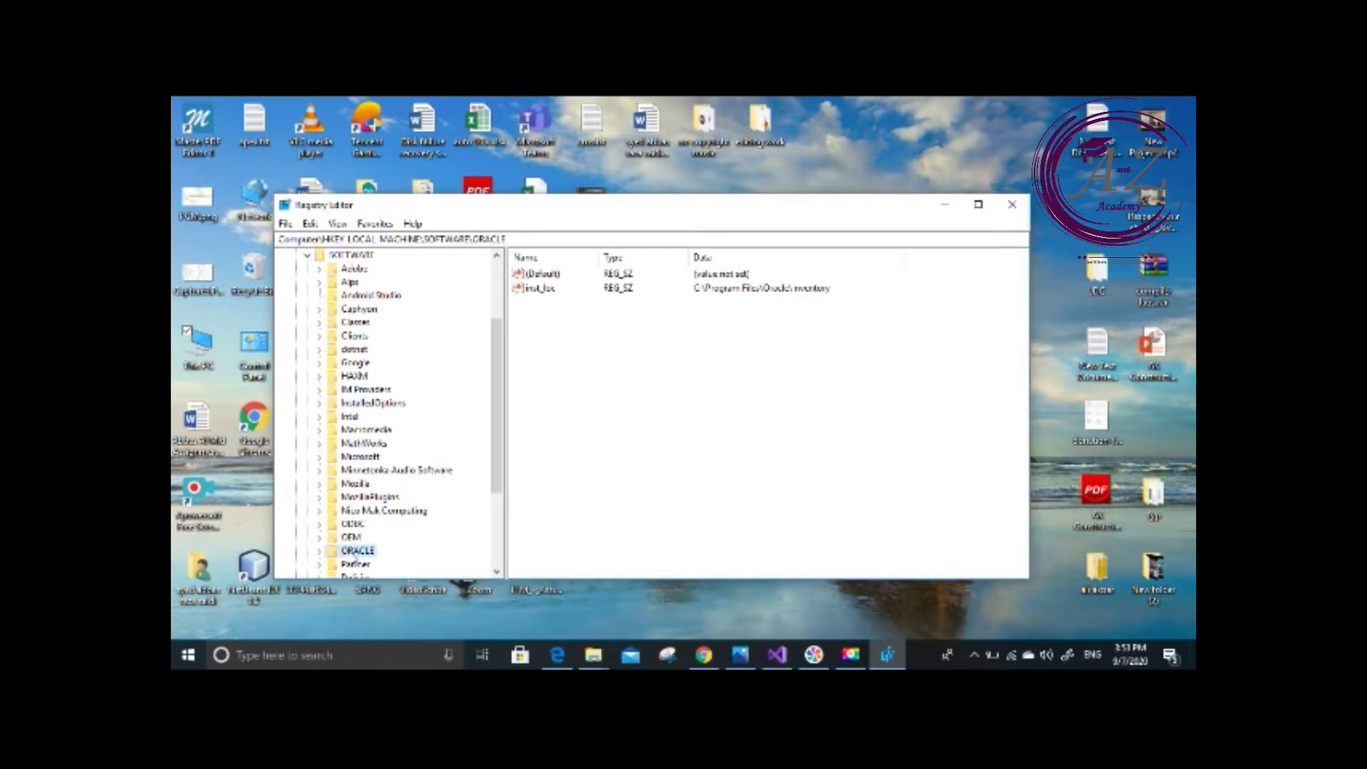
left_click(320, 551)
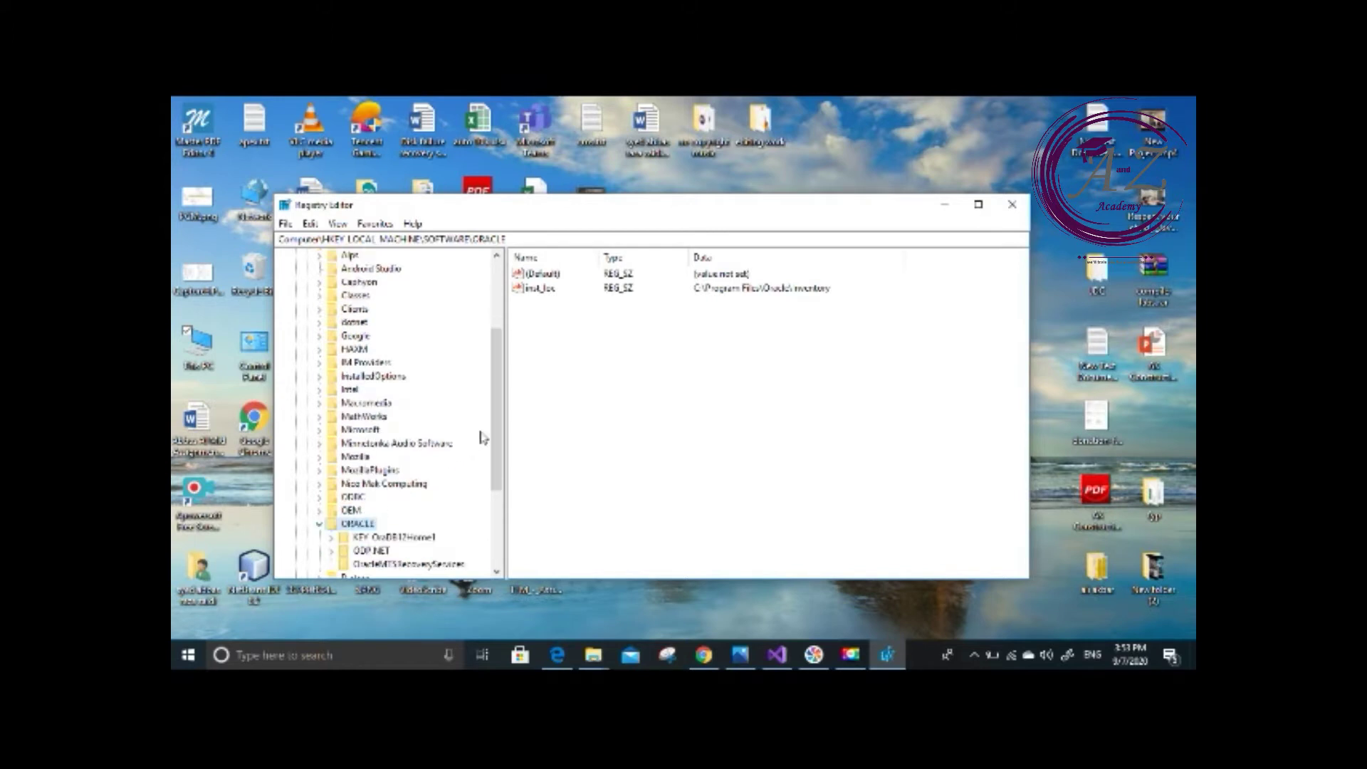
left_click_drag(498, 438, 498, 466)
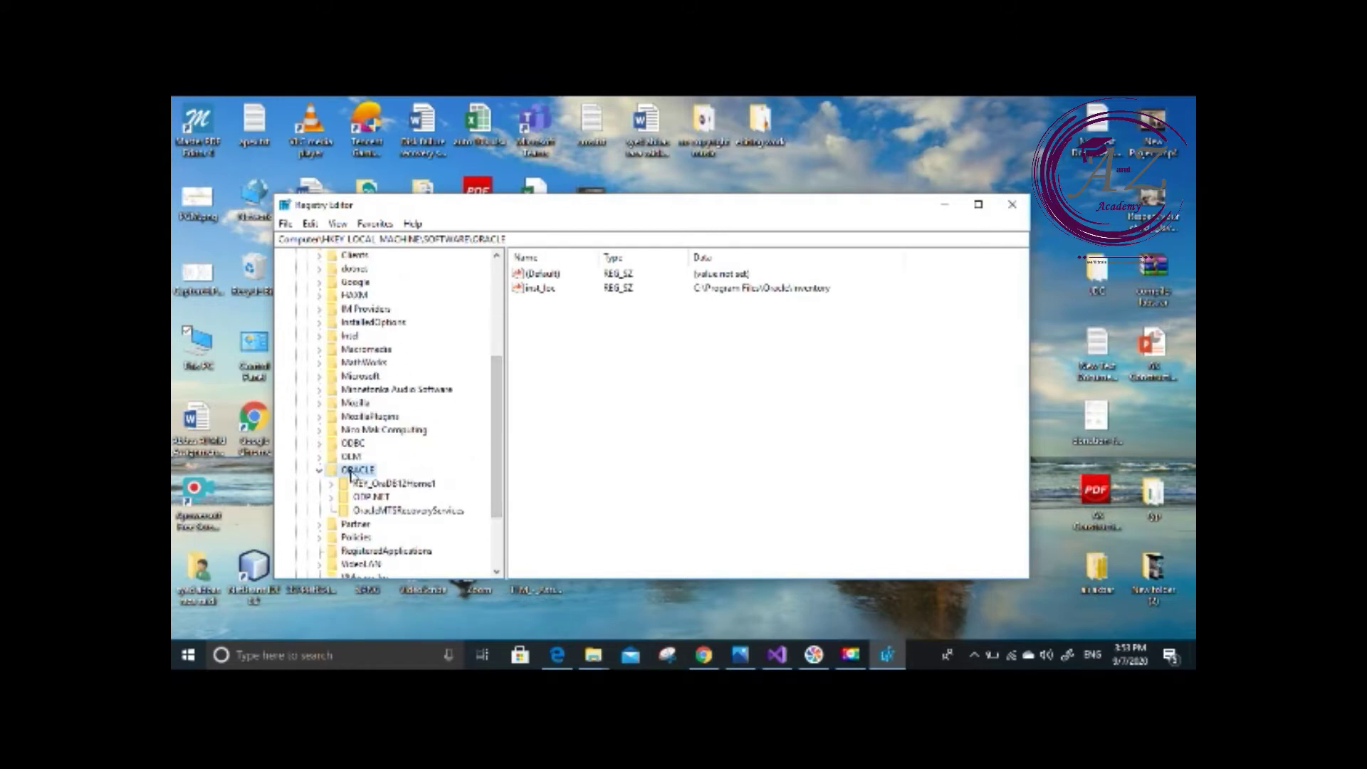
right_click(351, 470)
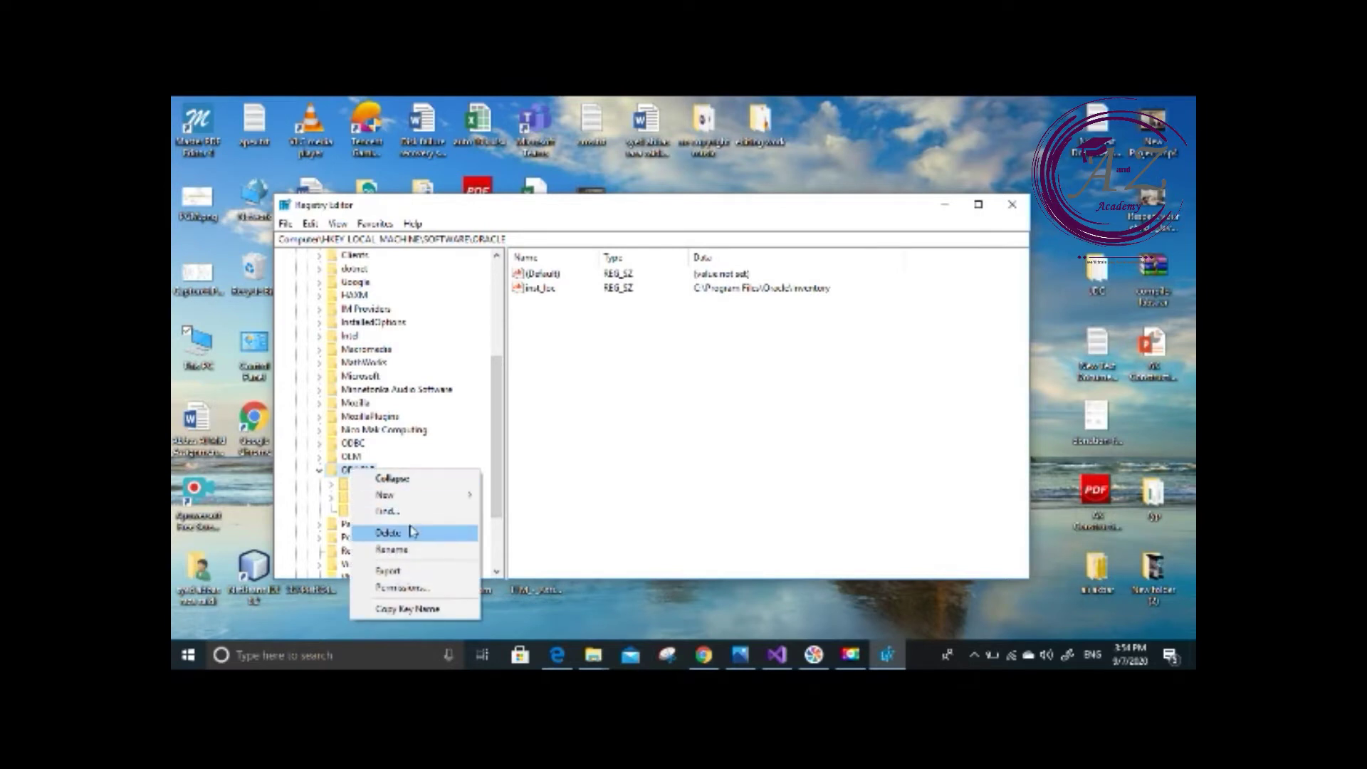
left_click(410, 531)
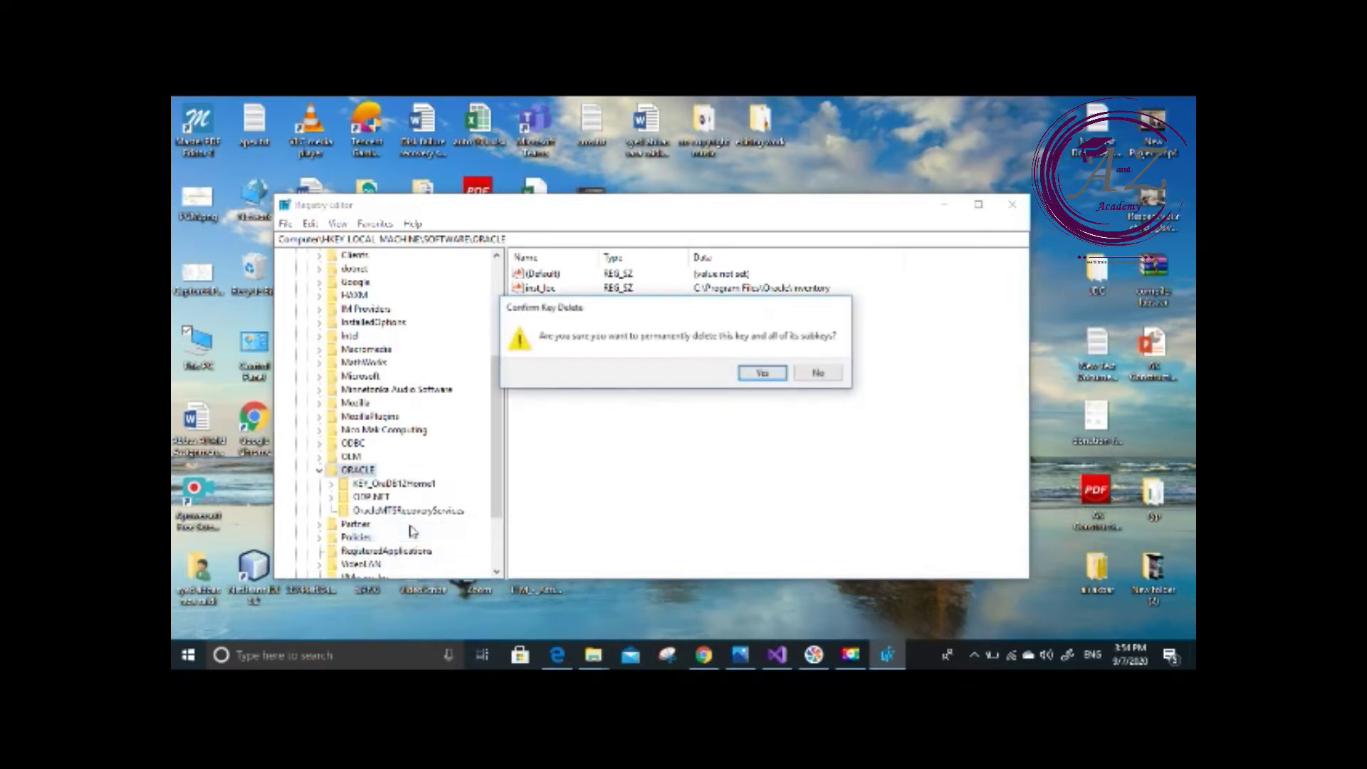
left_click(759, 371)
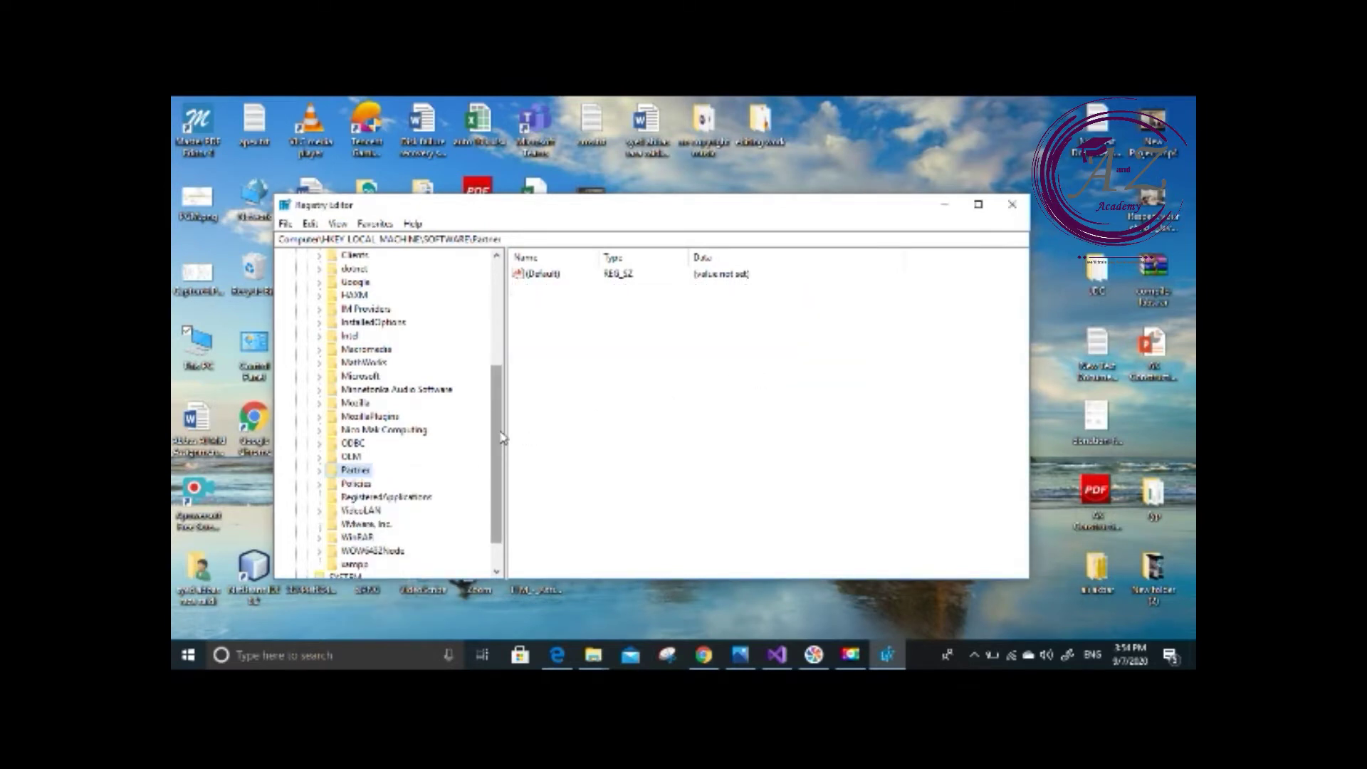
- Collapse the SOFTWARE key and expand HKEY_LOCAL_MACHINE\SYSTEM\CurrentControlSet\Services
left_click_drag(502, 441, 503, 348)
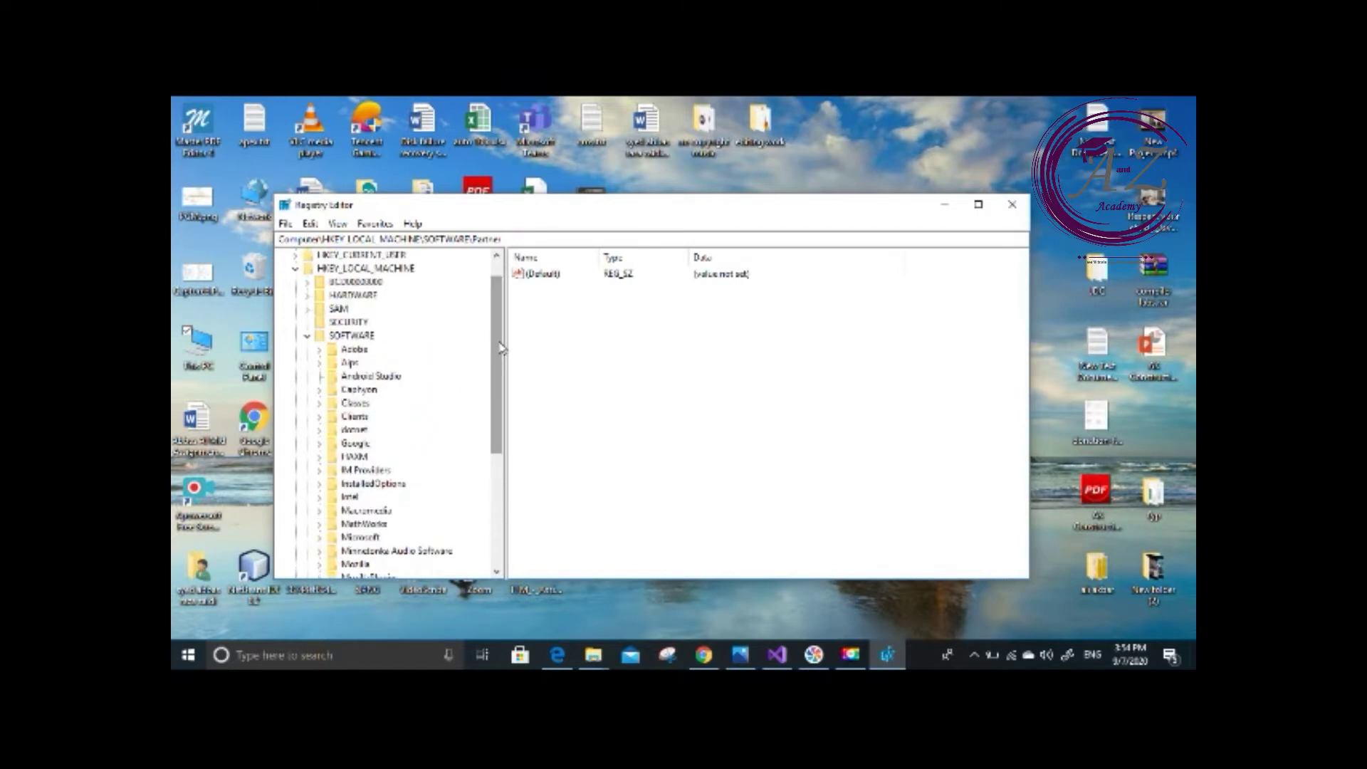
left_click(307, 341)
left_click(308, 377)
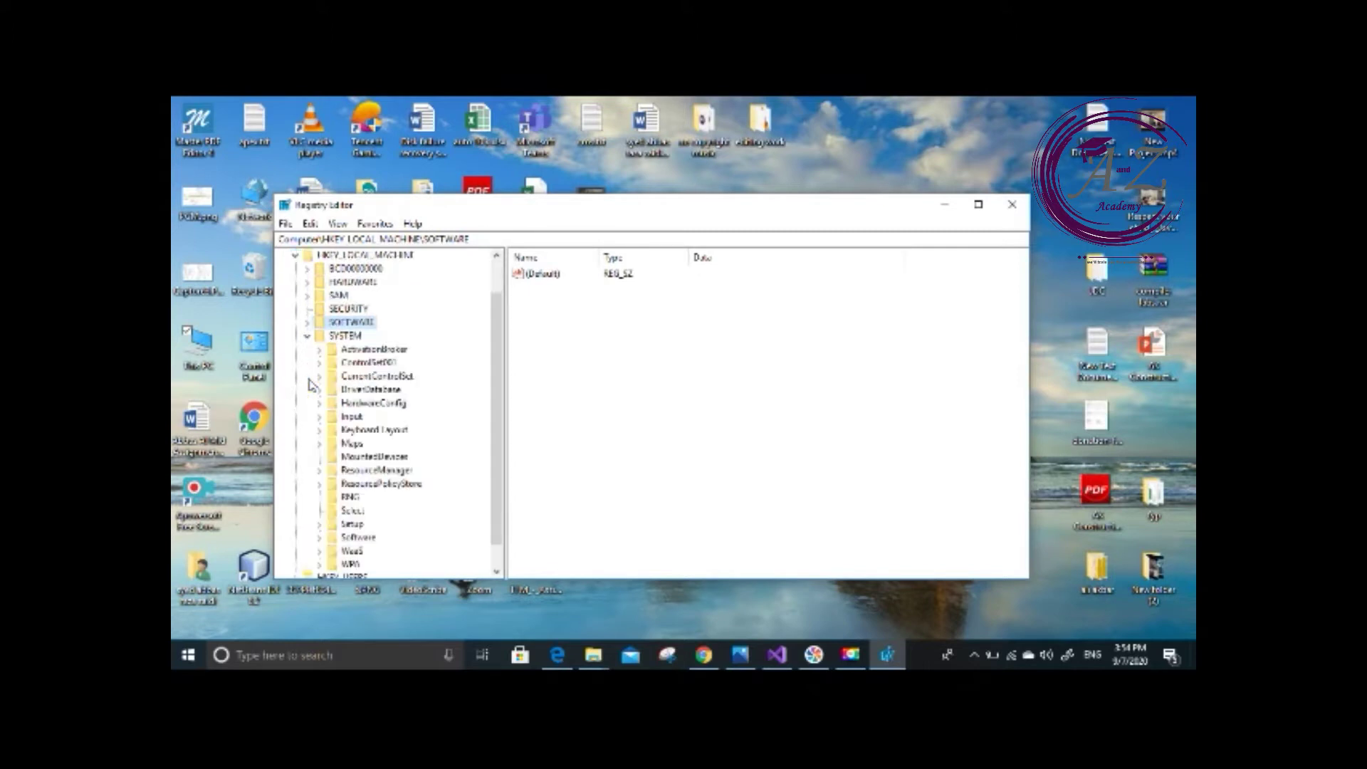
left_click_drag(502, 399, 501, 416)
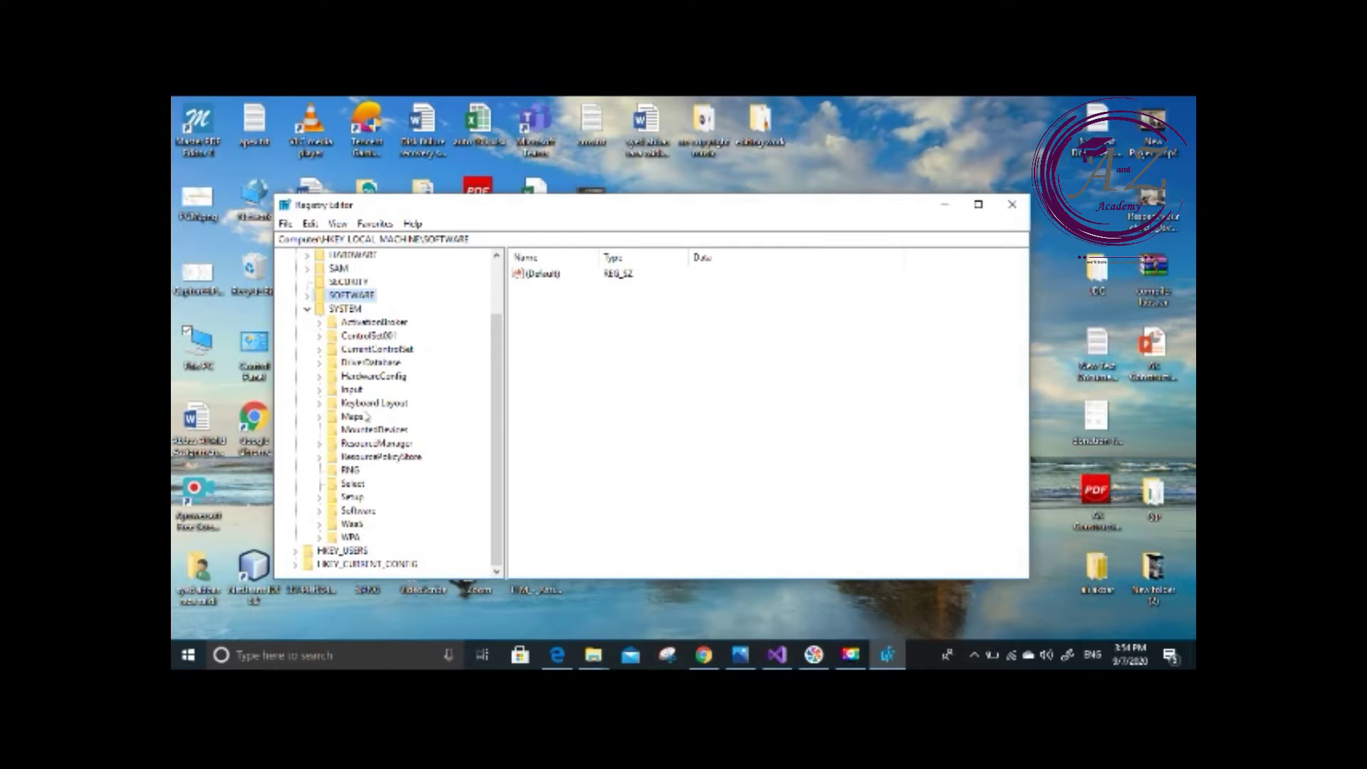
left_click(319, 351)
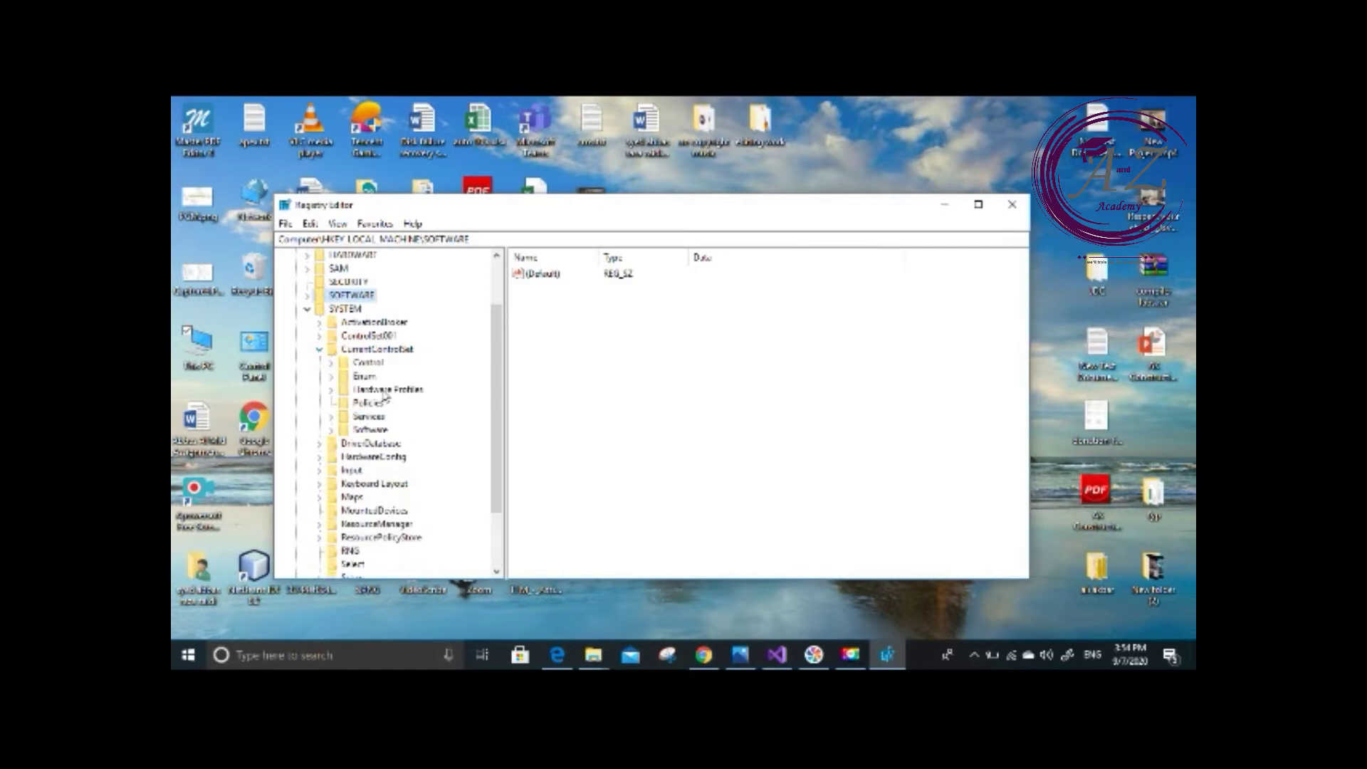
left_click(332, 418)
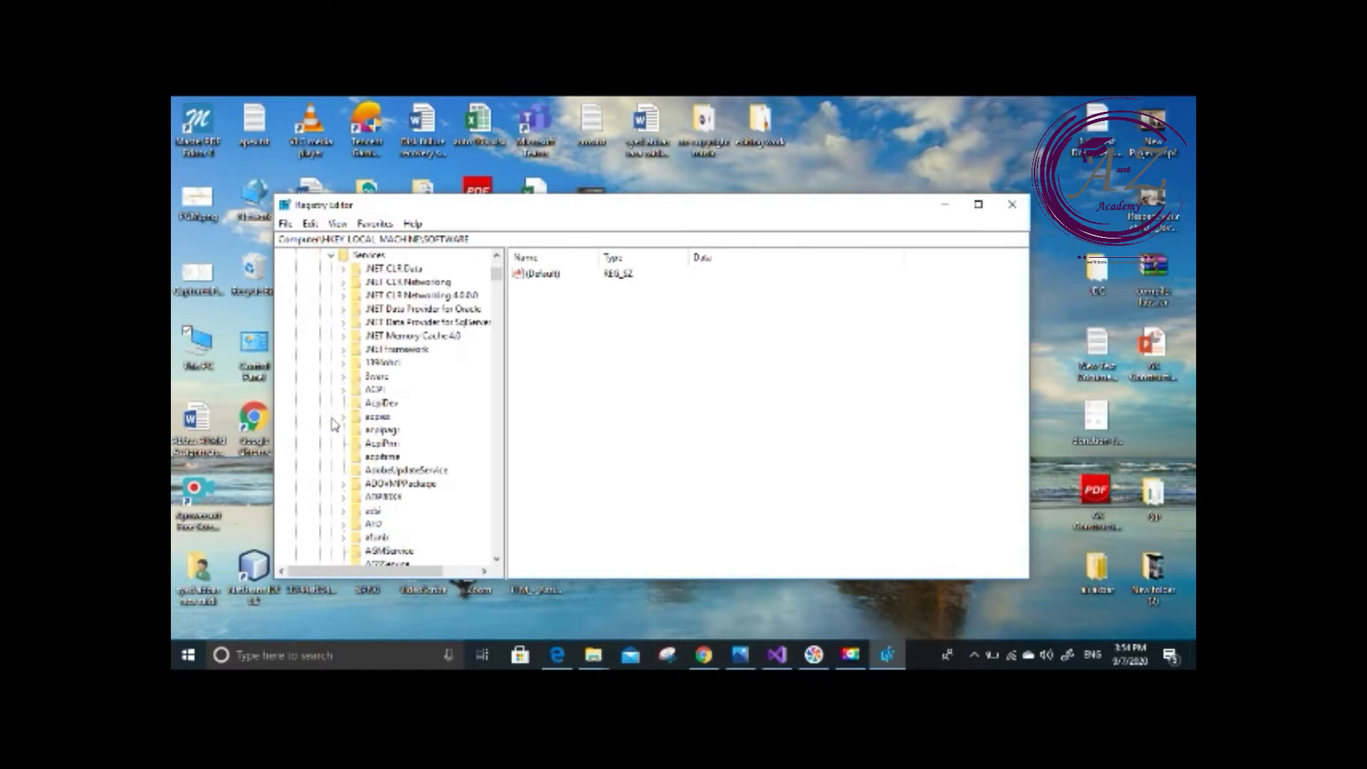
- Locate the Oracle service keys under Services and delete the OracleJobSchedulerORACLE key
left_click(407, 338)
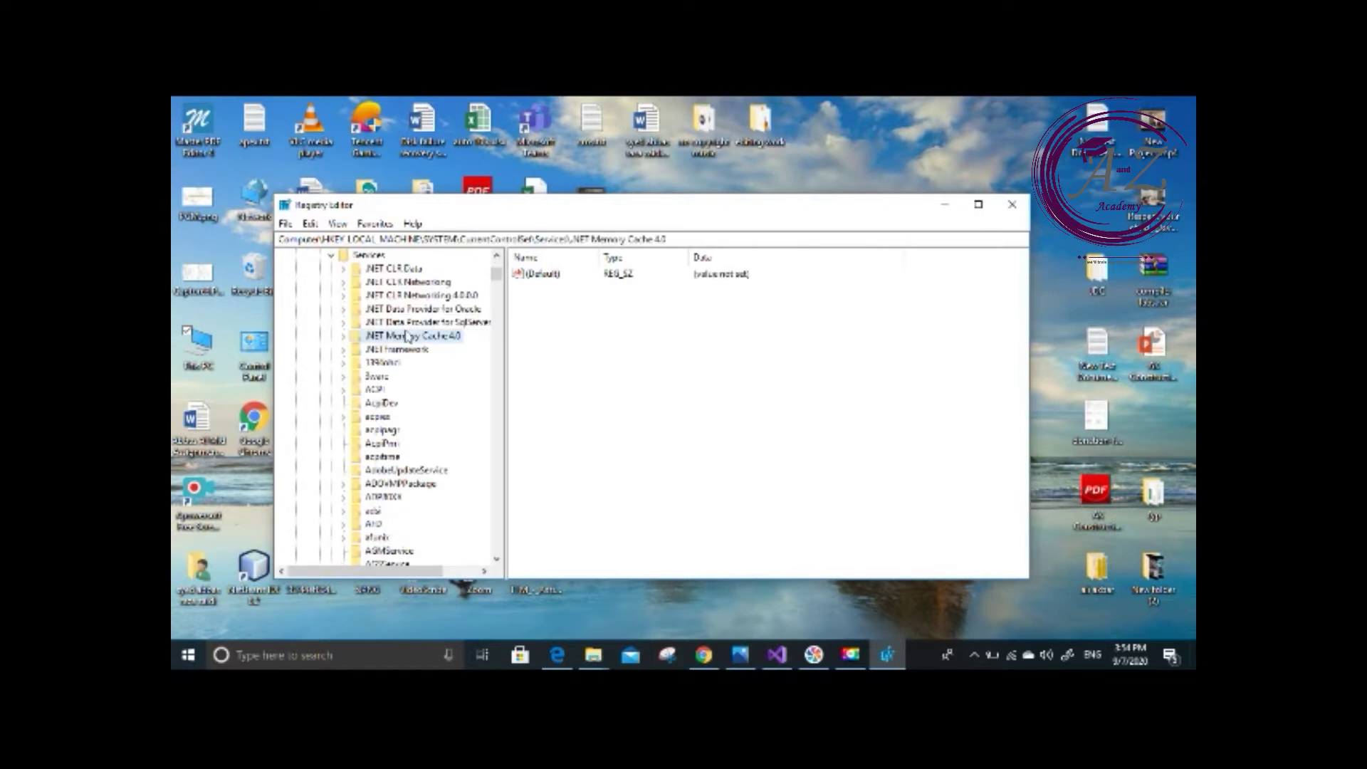
key("o")
key("Down")
key("Down")
key("Down")
key("Down")
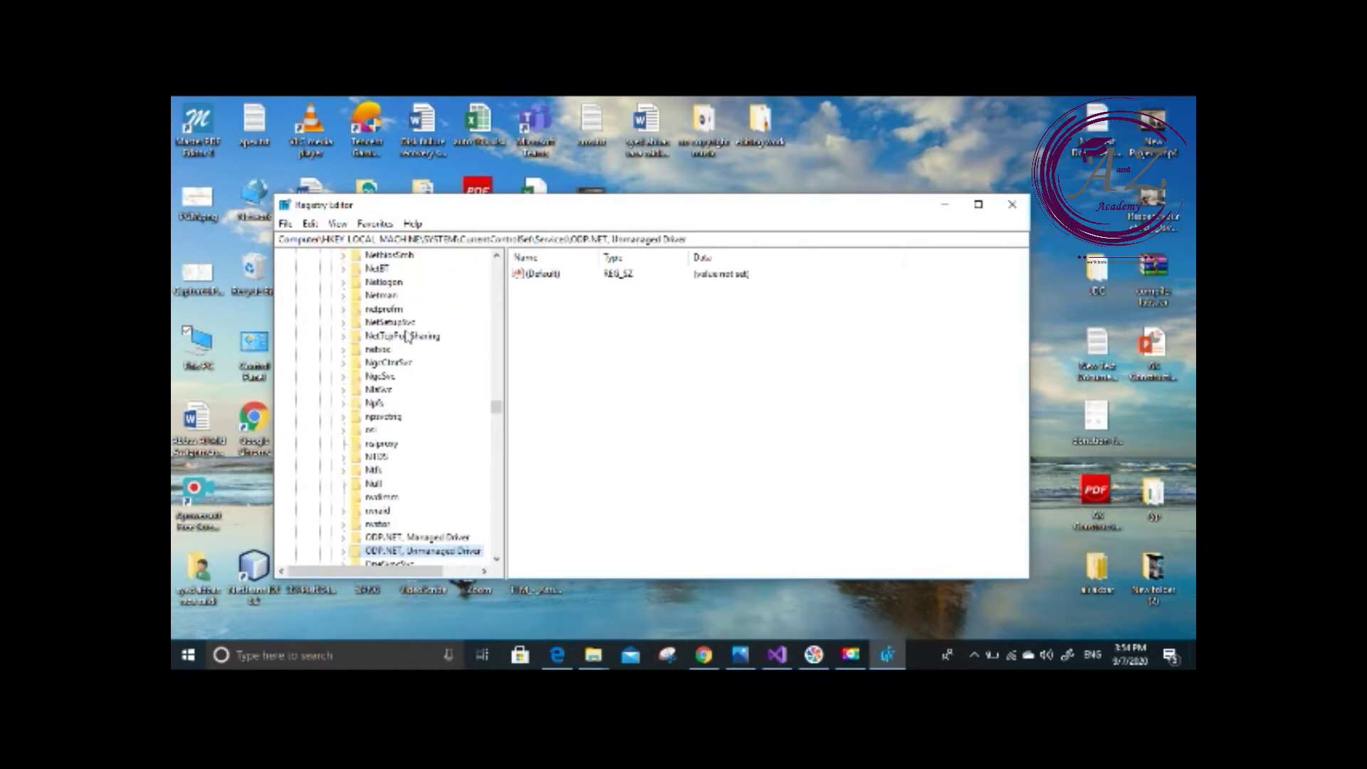
key("Down")
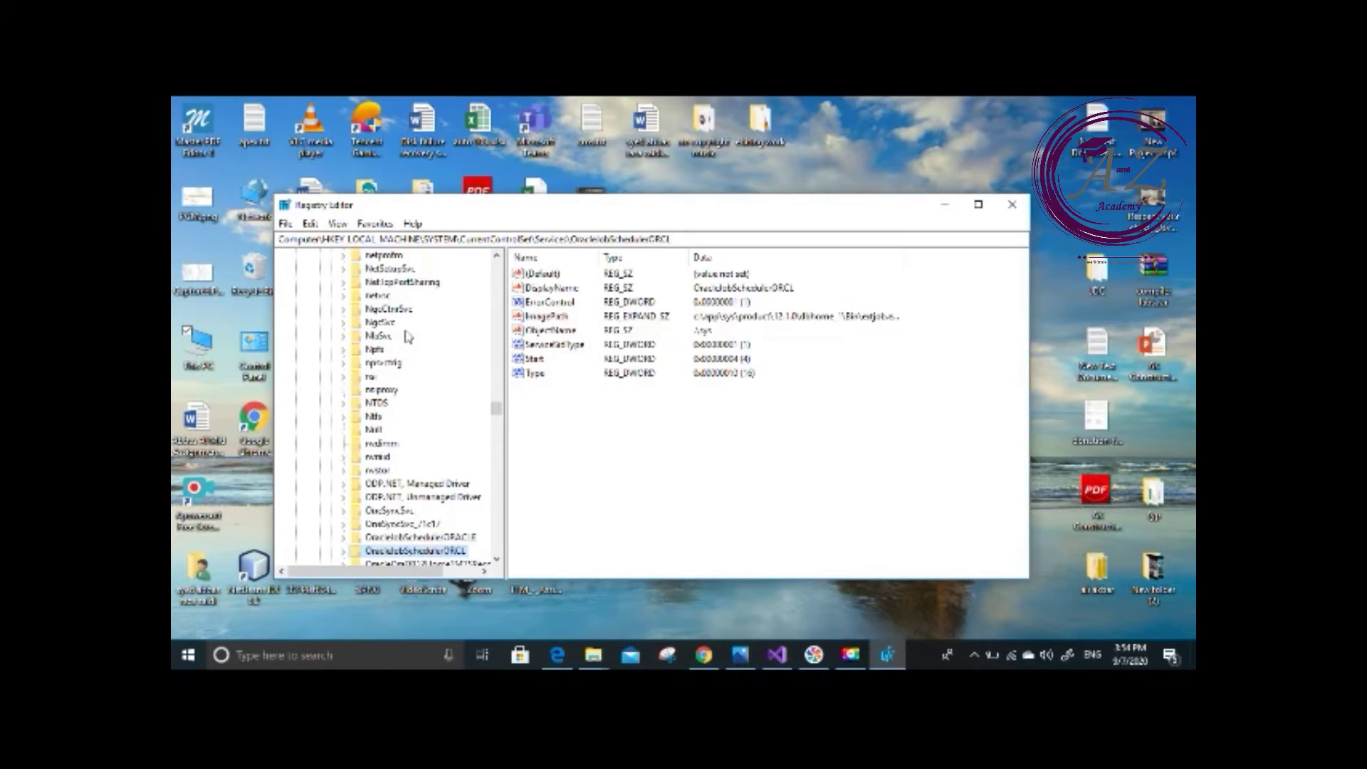
key("Down")
key("Down")
key("Down")
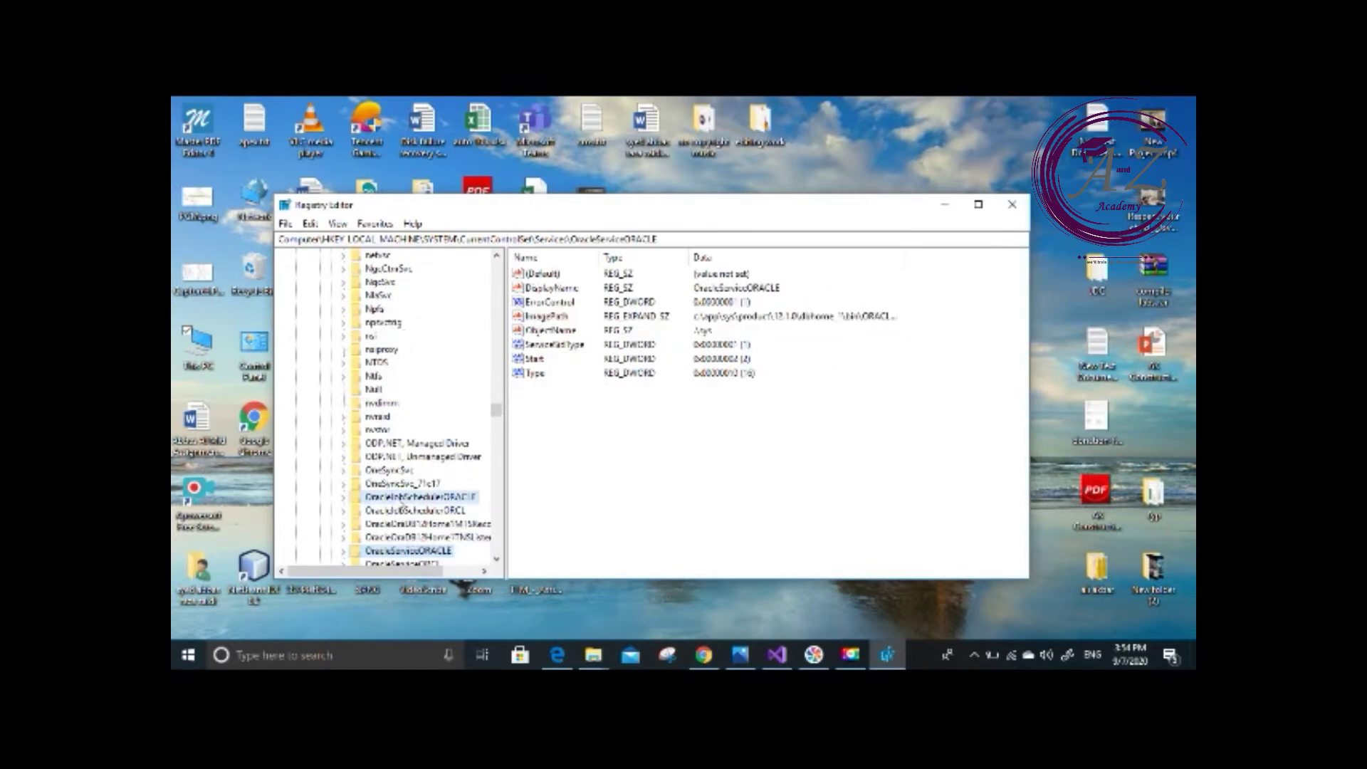
right_click(402, 498)
left_click(445, 417)
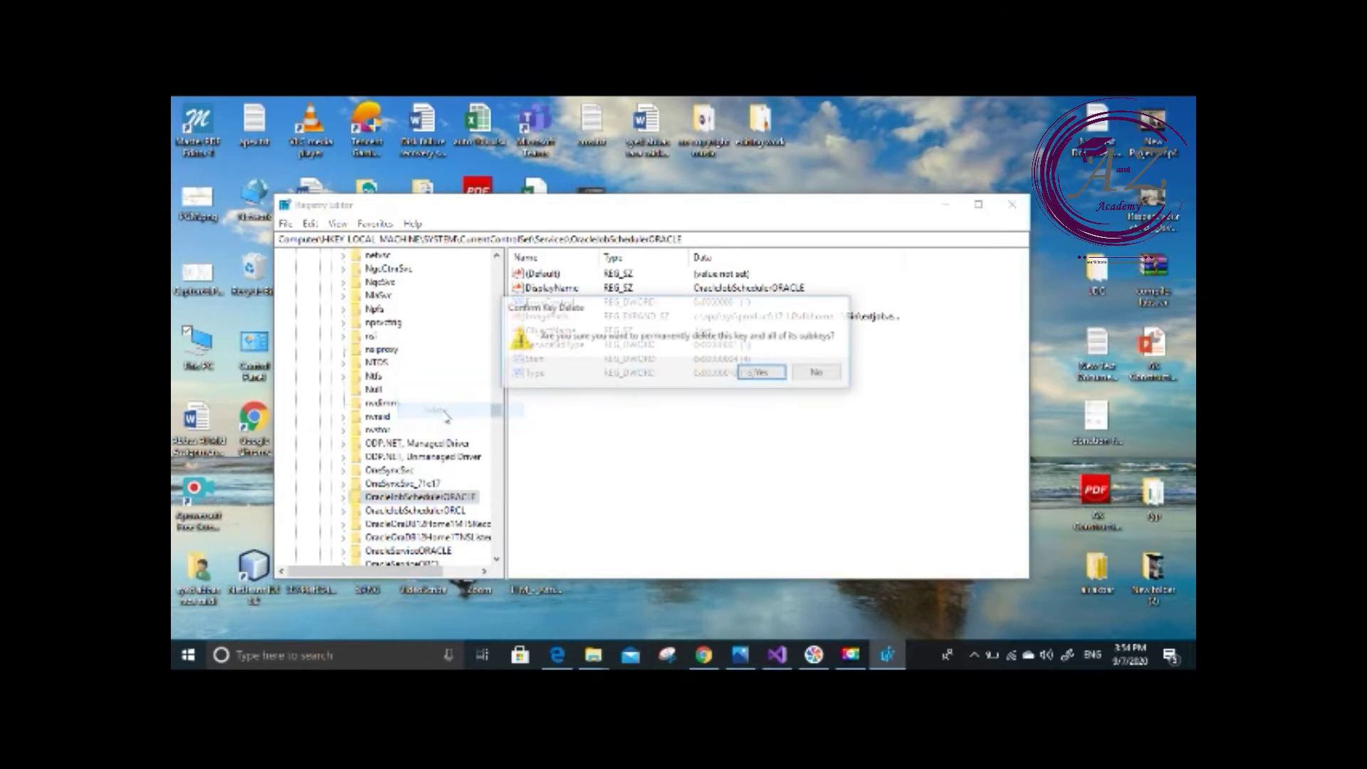
left_click(769, 373)
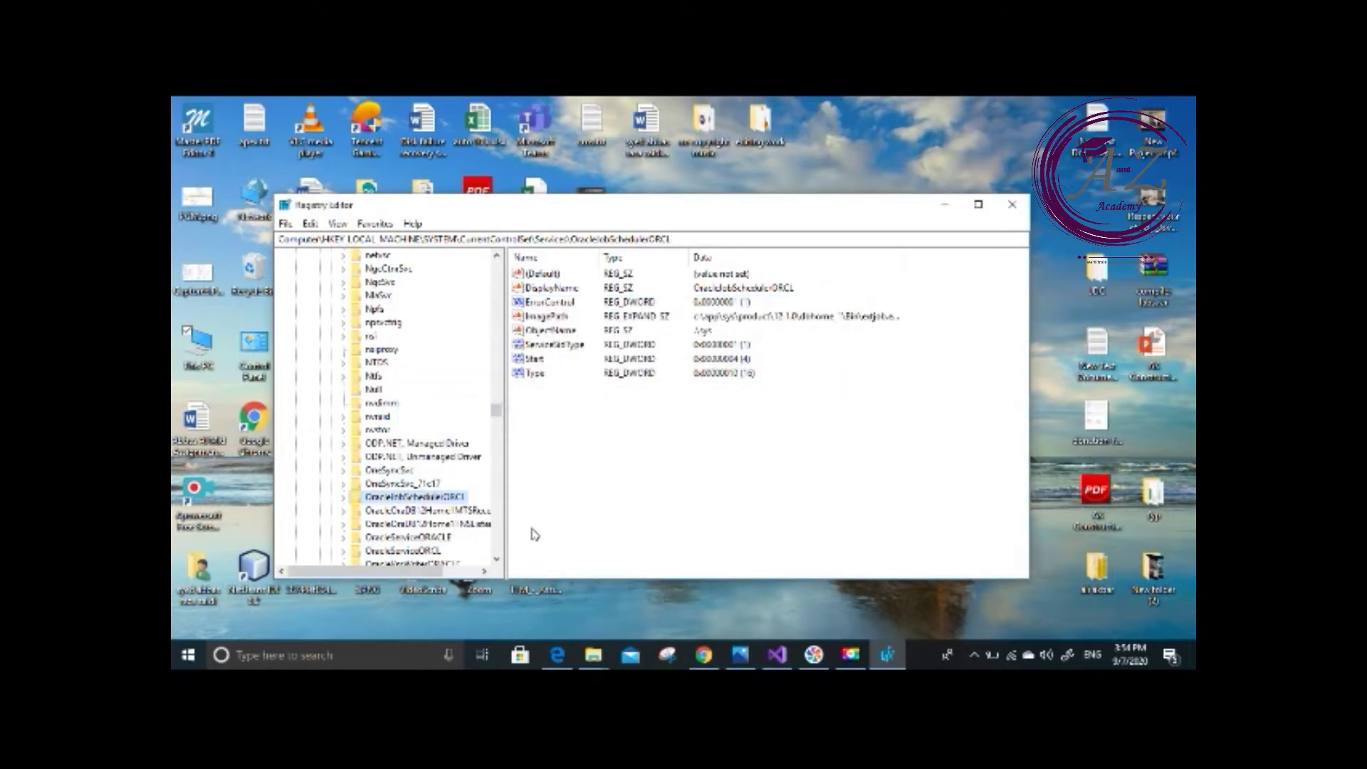
- Delete the OracleJobSchedulerORCL key and its subkeys under Services
right_click(443, 498)
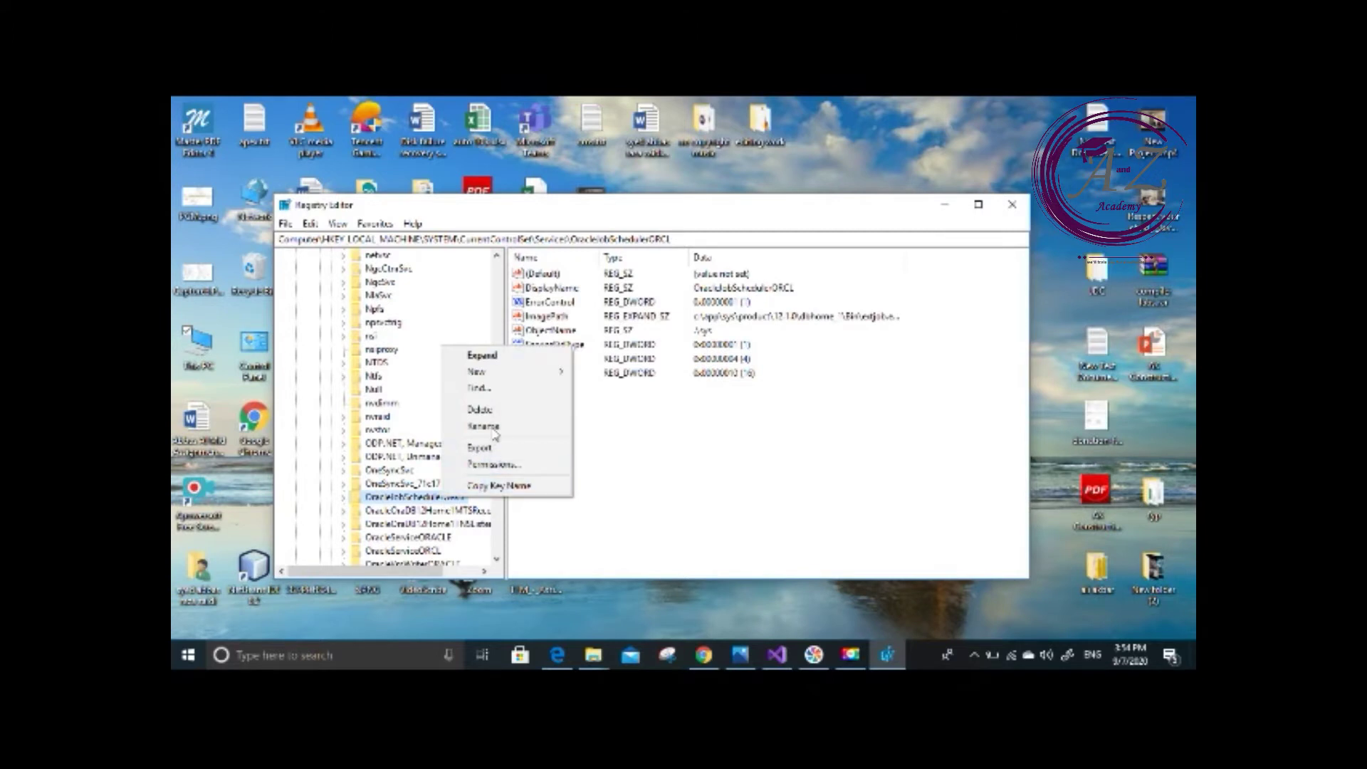
left_click(481, 410)
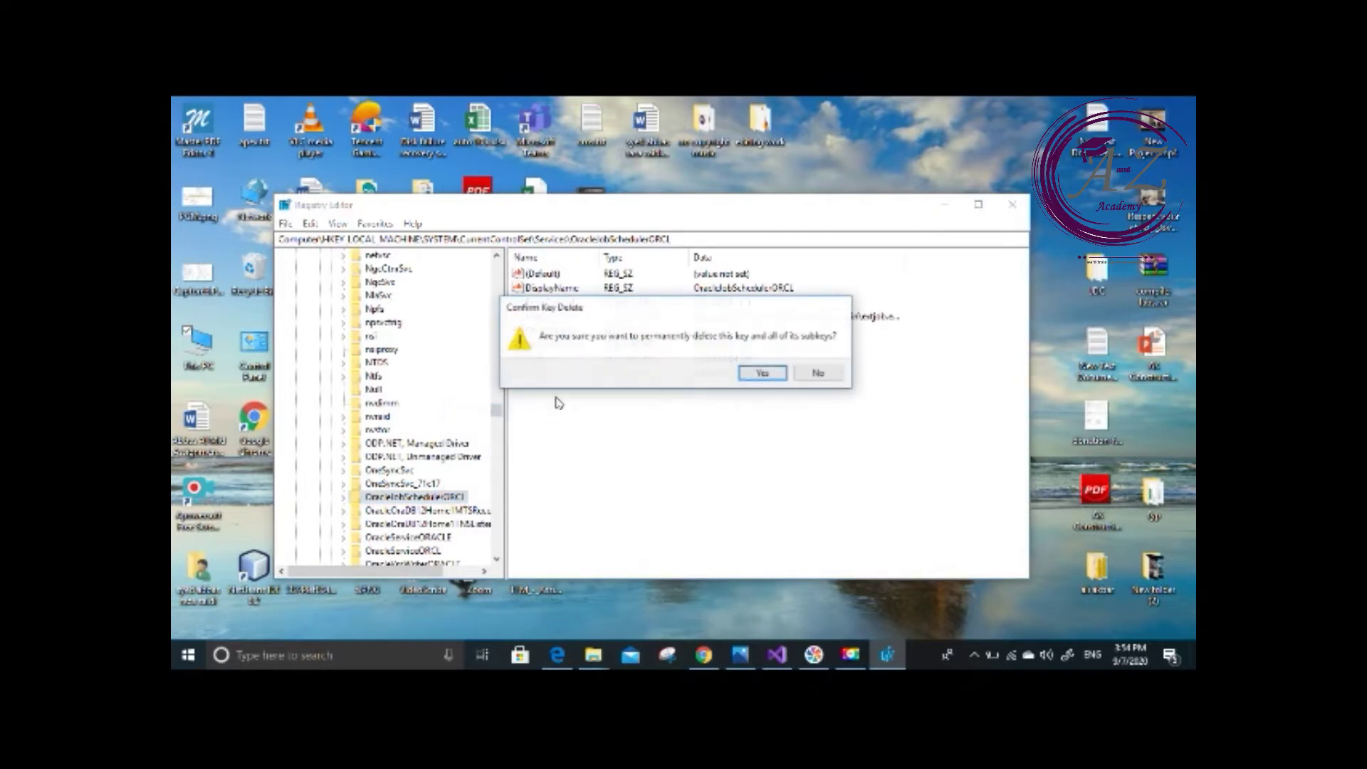
left_click(763, 373)
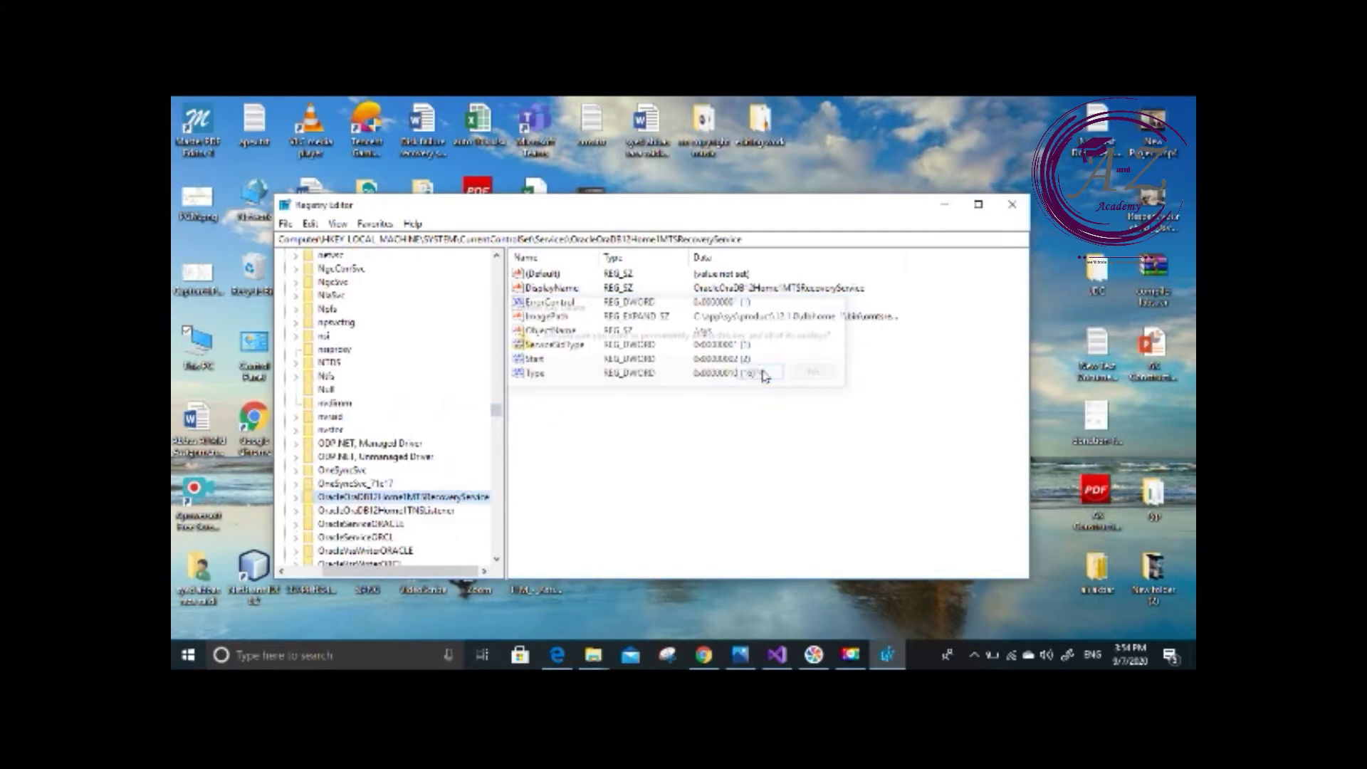
- Delete the OracleOraDB12Home1MTSRecoveryService and OracleOraDB12Home1TNSListener keys under Services
right_click(364, 498)
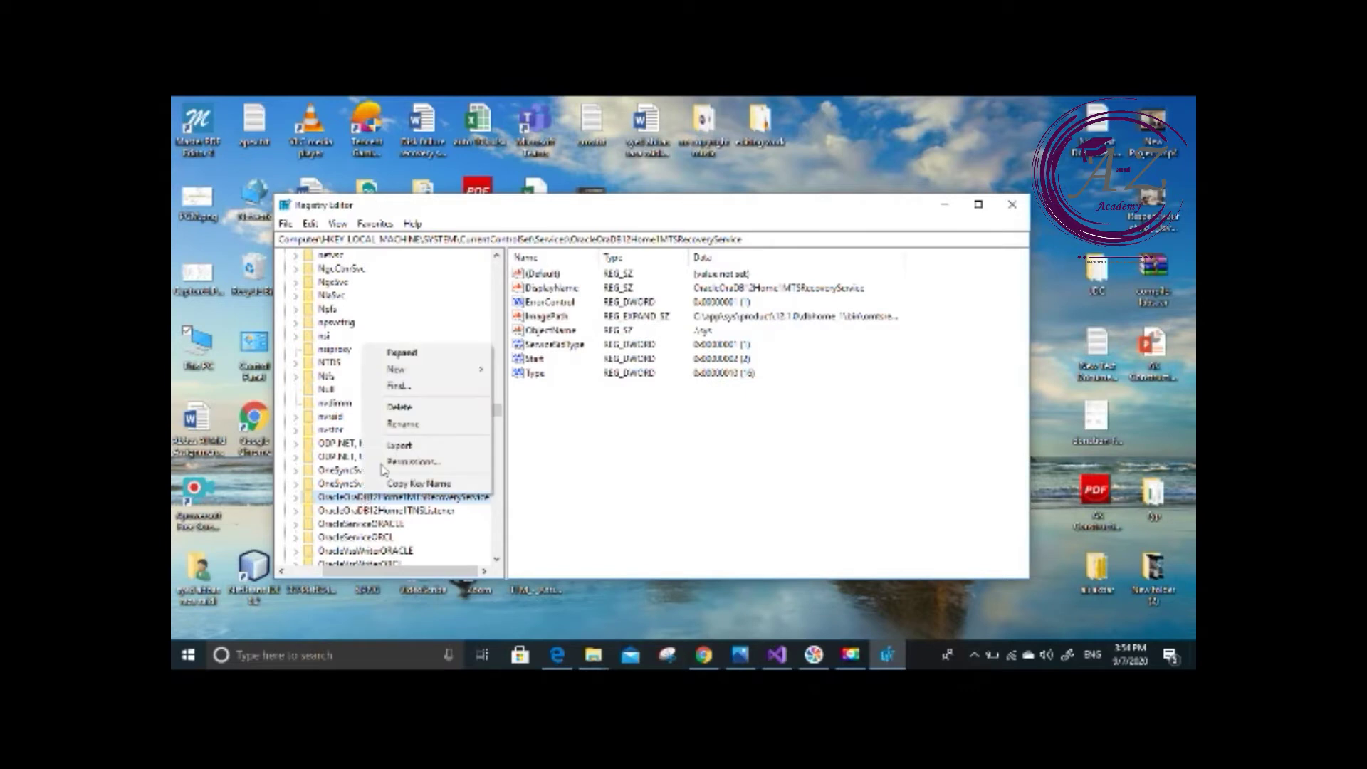
left_click(425, 407)
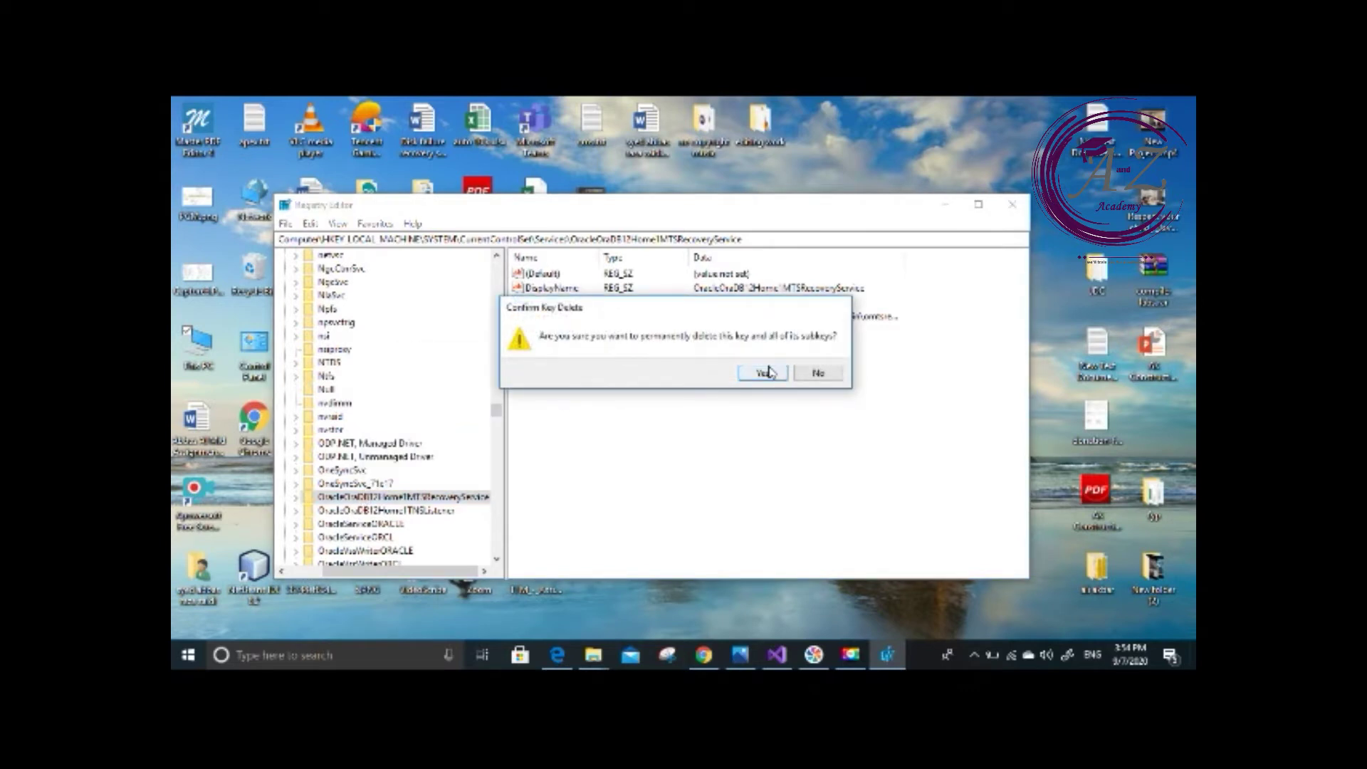
left_click(740, 372)
right_click(416, 502)
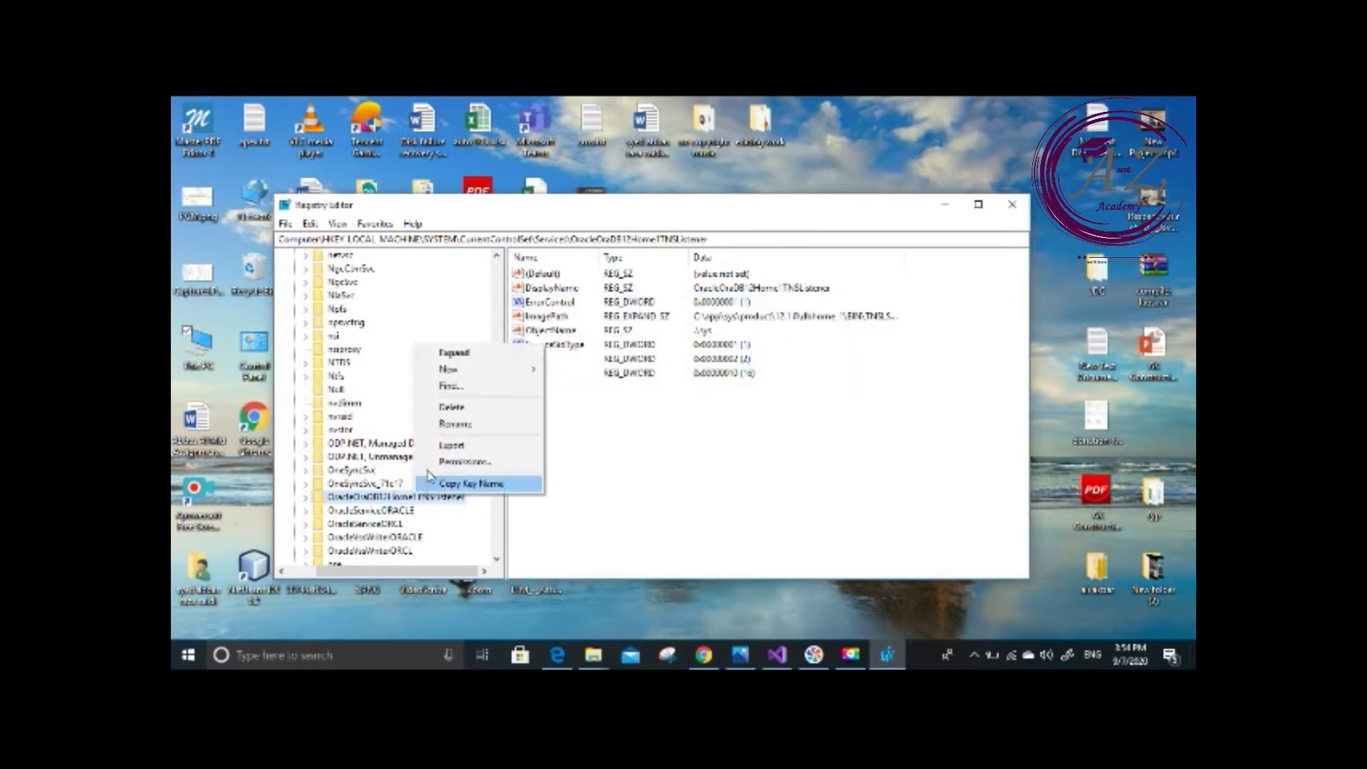
left_click(428, 407)
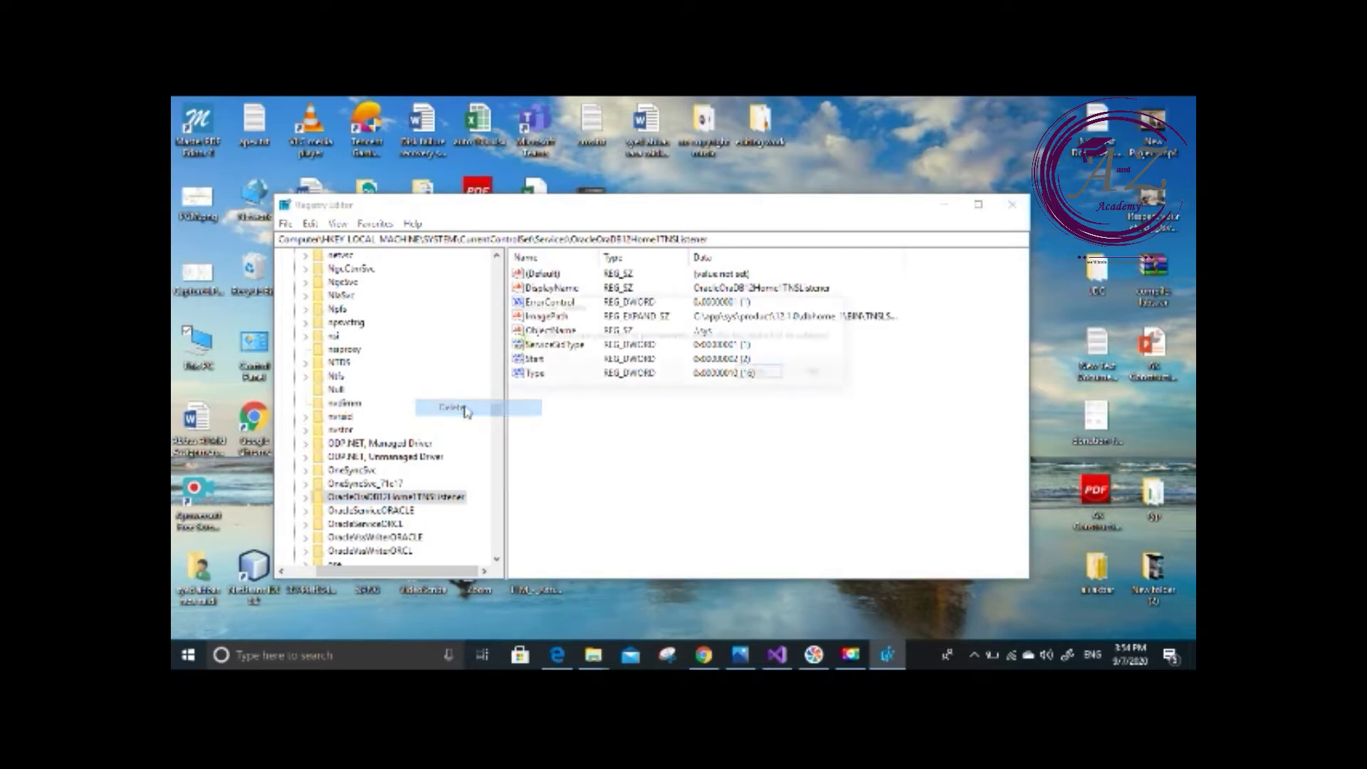
left_click(754, 372)
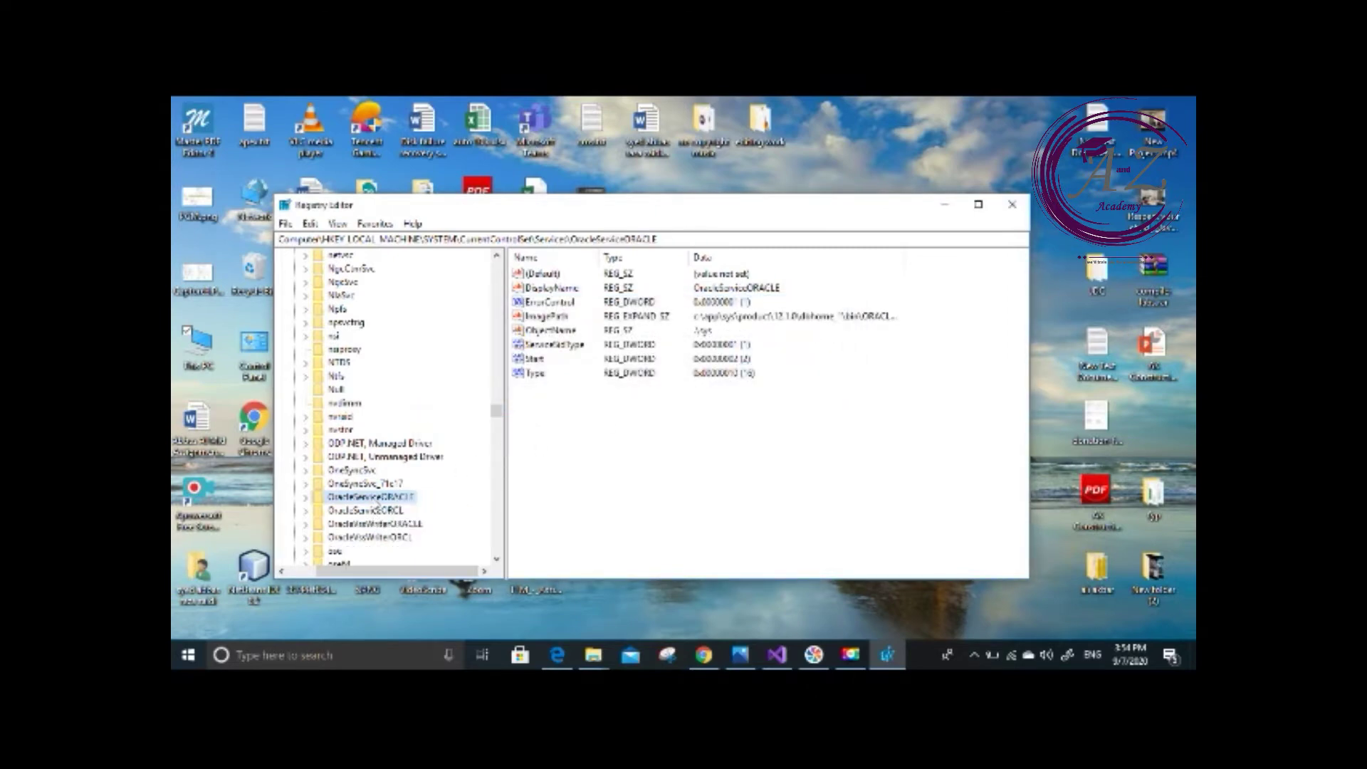
- Delete the OracleServiceORACLE and OracleServiceORCL keys under Services
right_click(374, 501)
left_click(445, 408)
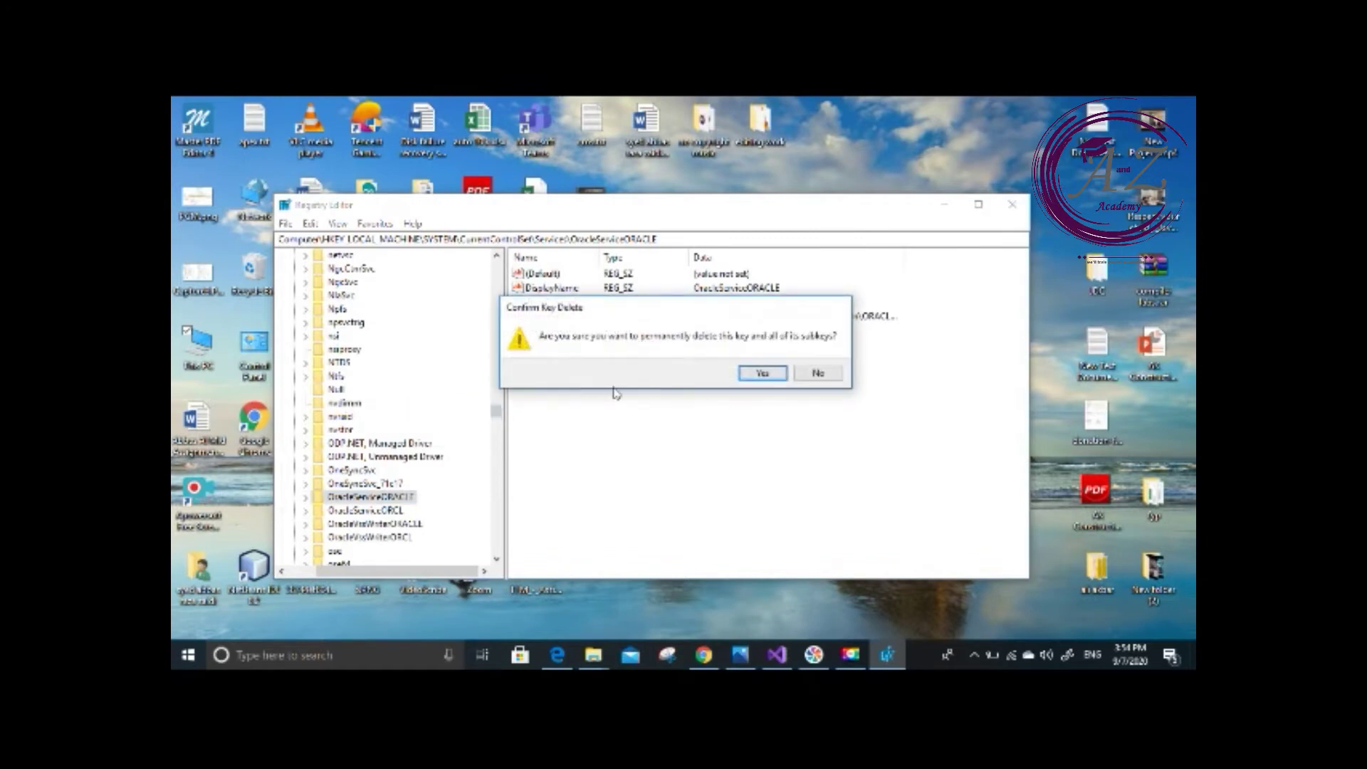
left_click(757, 373)
right_click(357, 502)
left_click(438, 412)
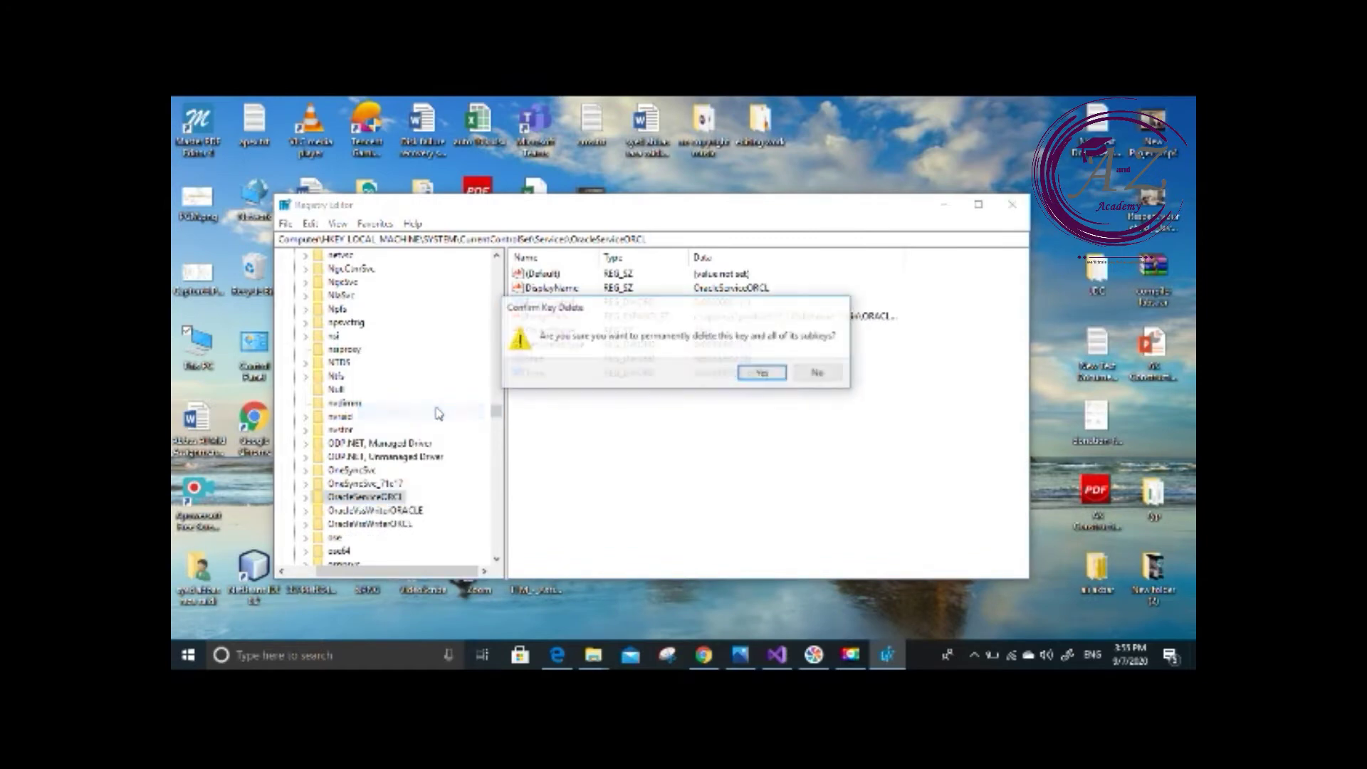
left_click(773, 377)
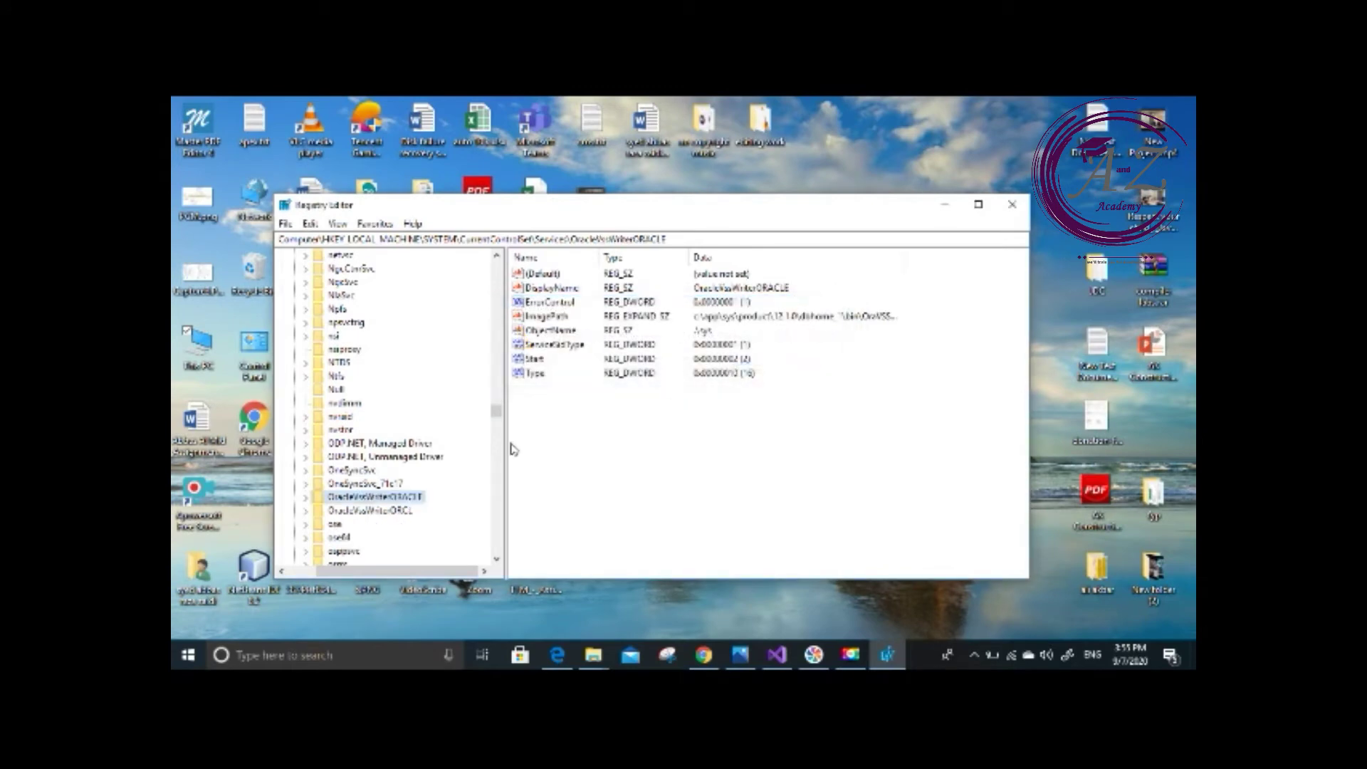
- Delete the OracleVssWriterORACLE and OracleVssWriterORCL keys under Services and close the Registry Editor
right_click(356, 502)
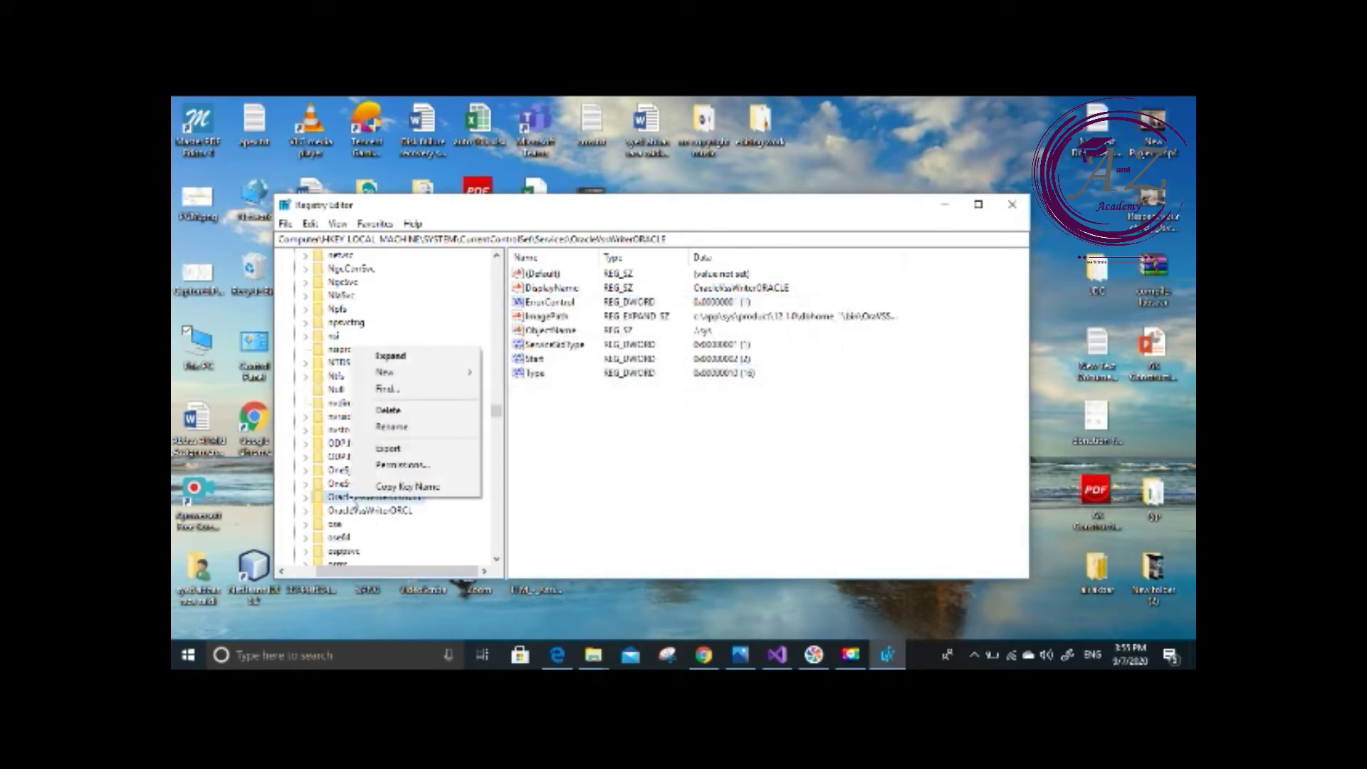
left_click(438, 412)
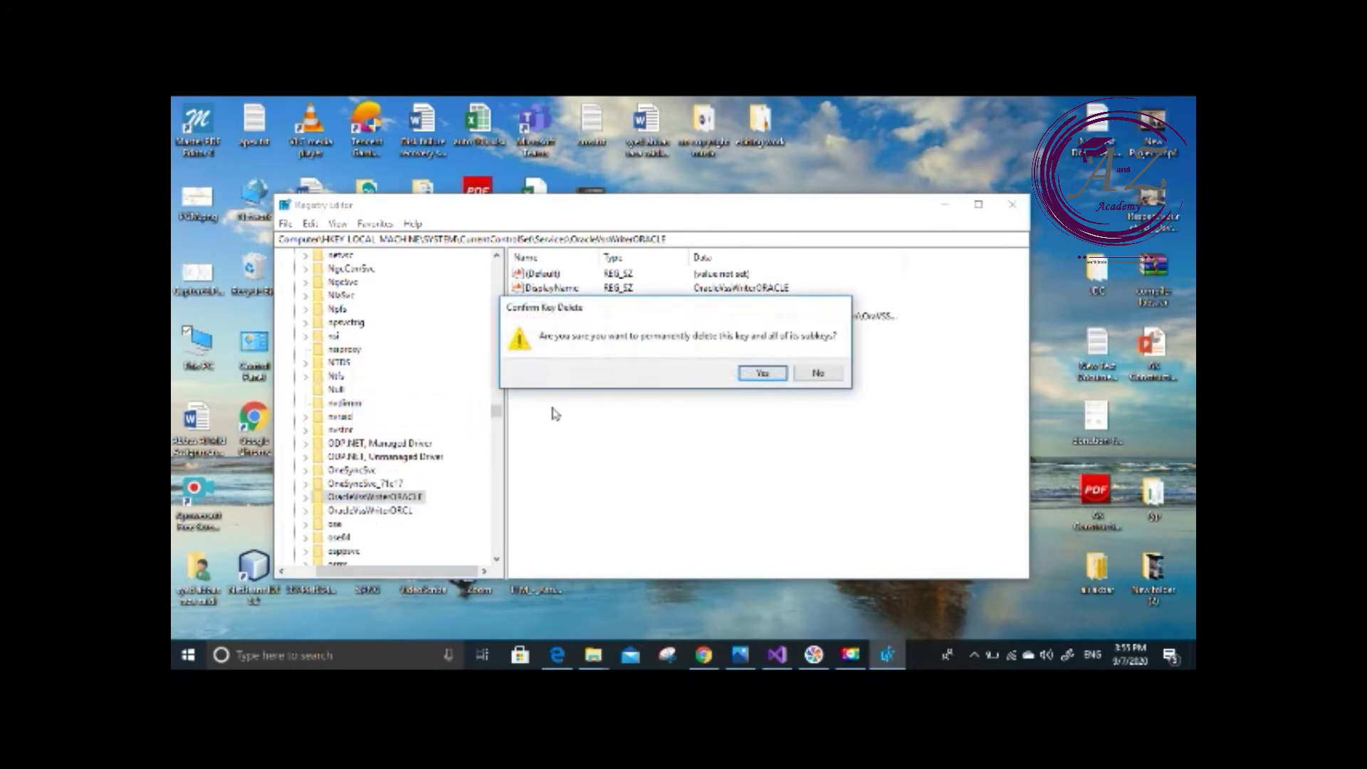
left_click(749, 374)
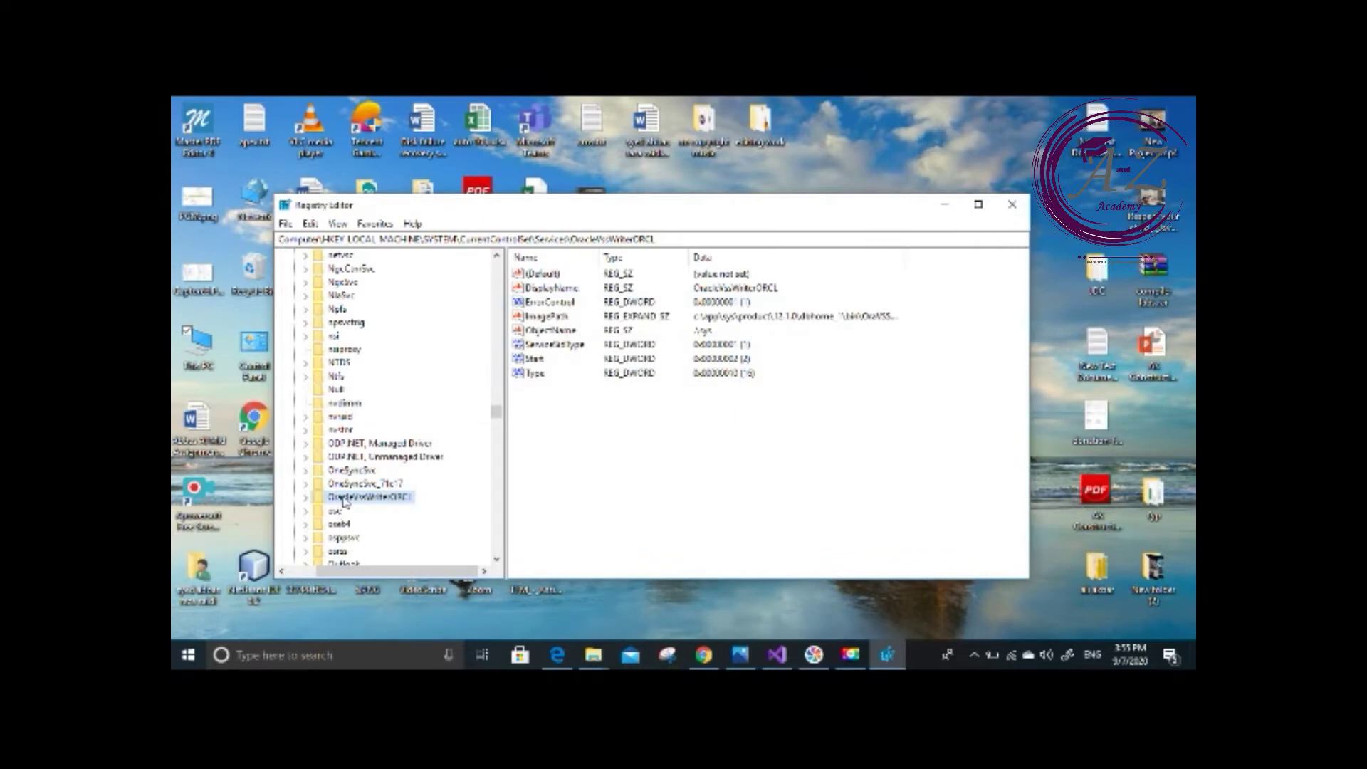
right_click(345, 502)
left_click(425, 407)
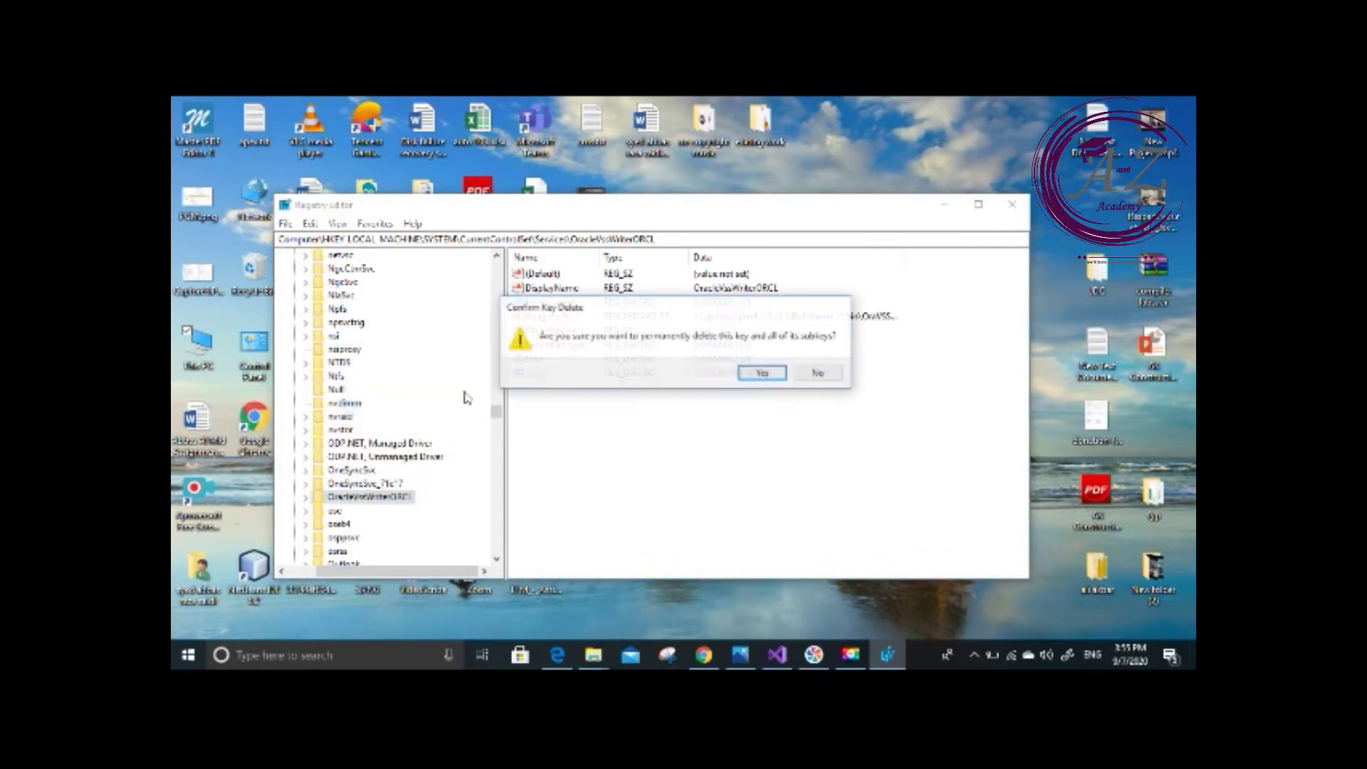
left_click(755, 372)
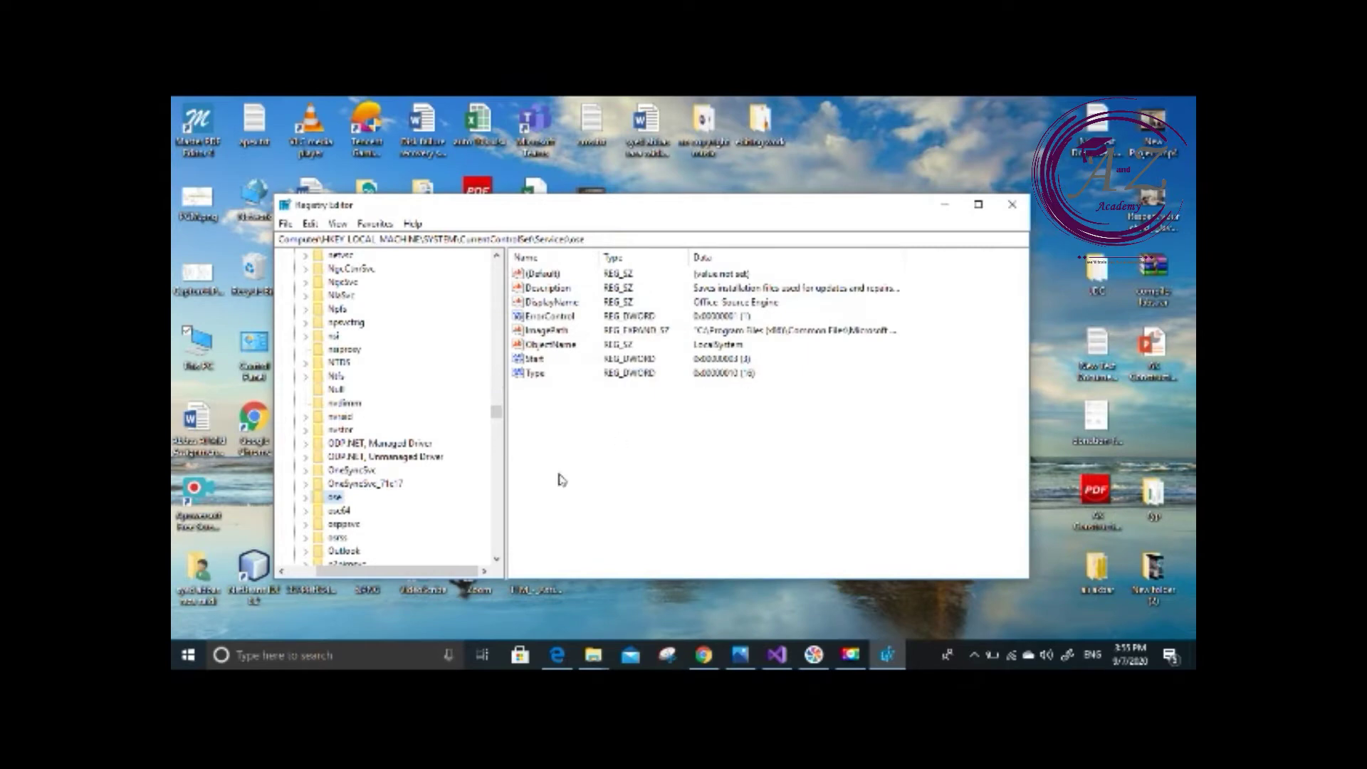
left_click_drag(497, 411, 496, 257)
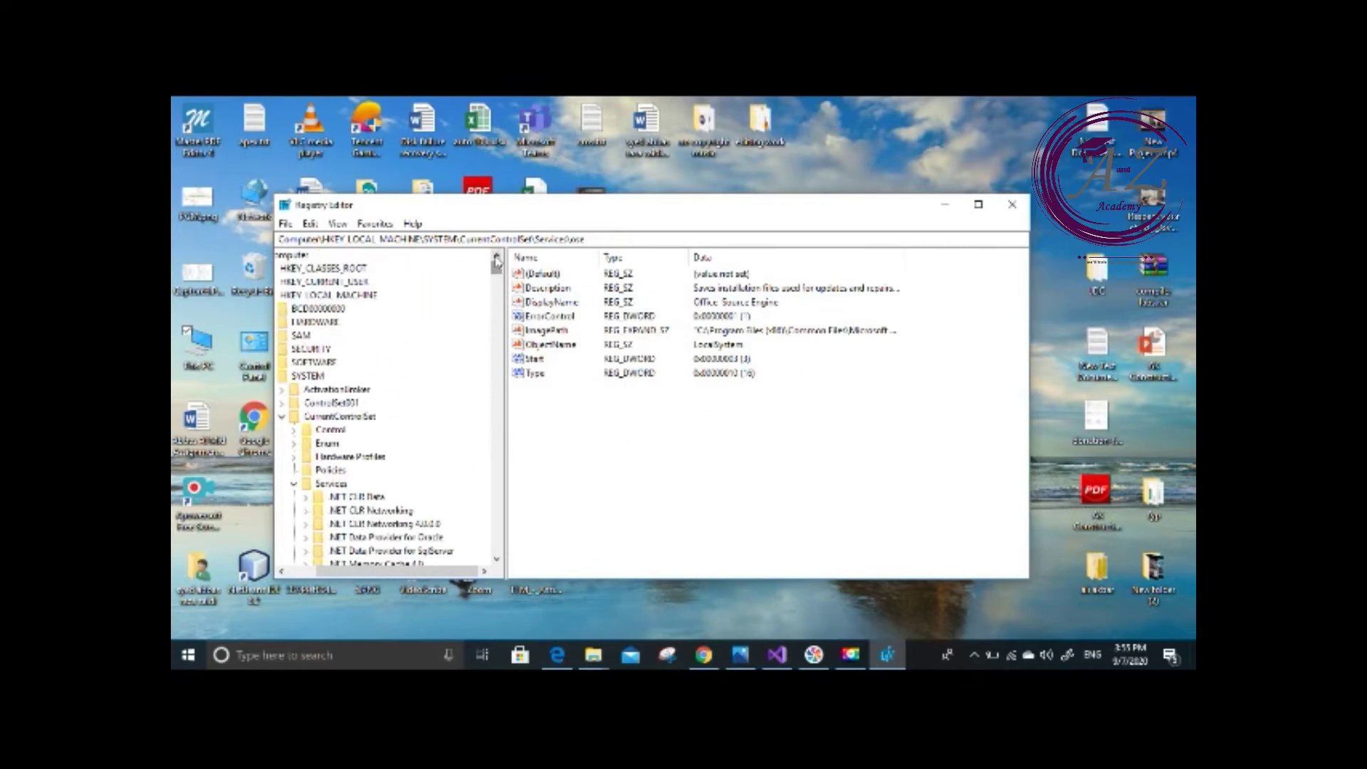
left_click(1003, 209)
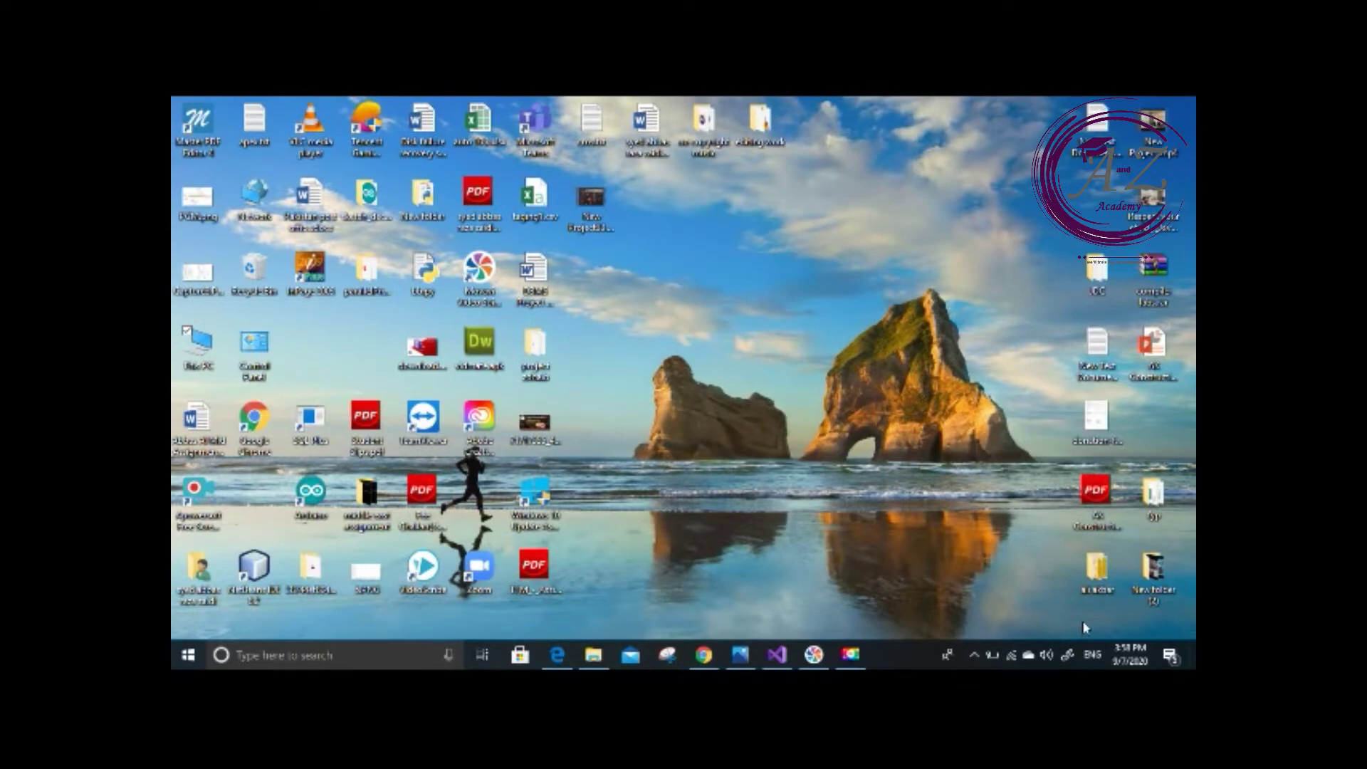
- Switch to File Explorer and open Local Disk (C:) from This PC
left_click(595, 657)
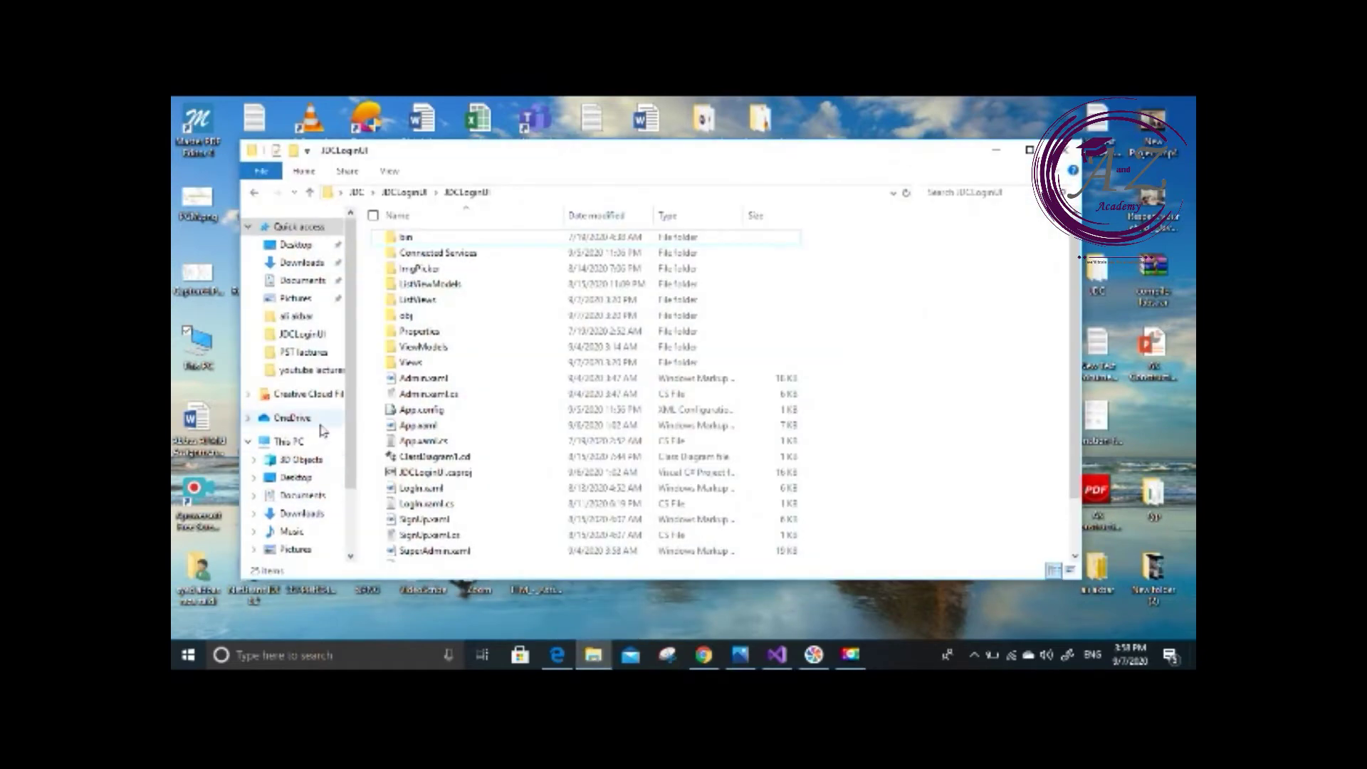
left_click(311, 447)
left_click(465, 408)
double_click(465, 408)
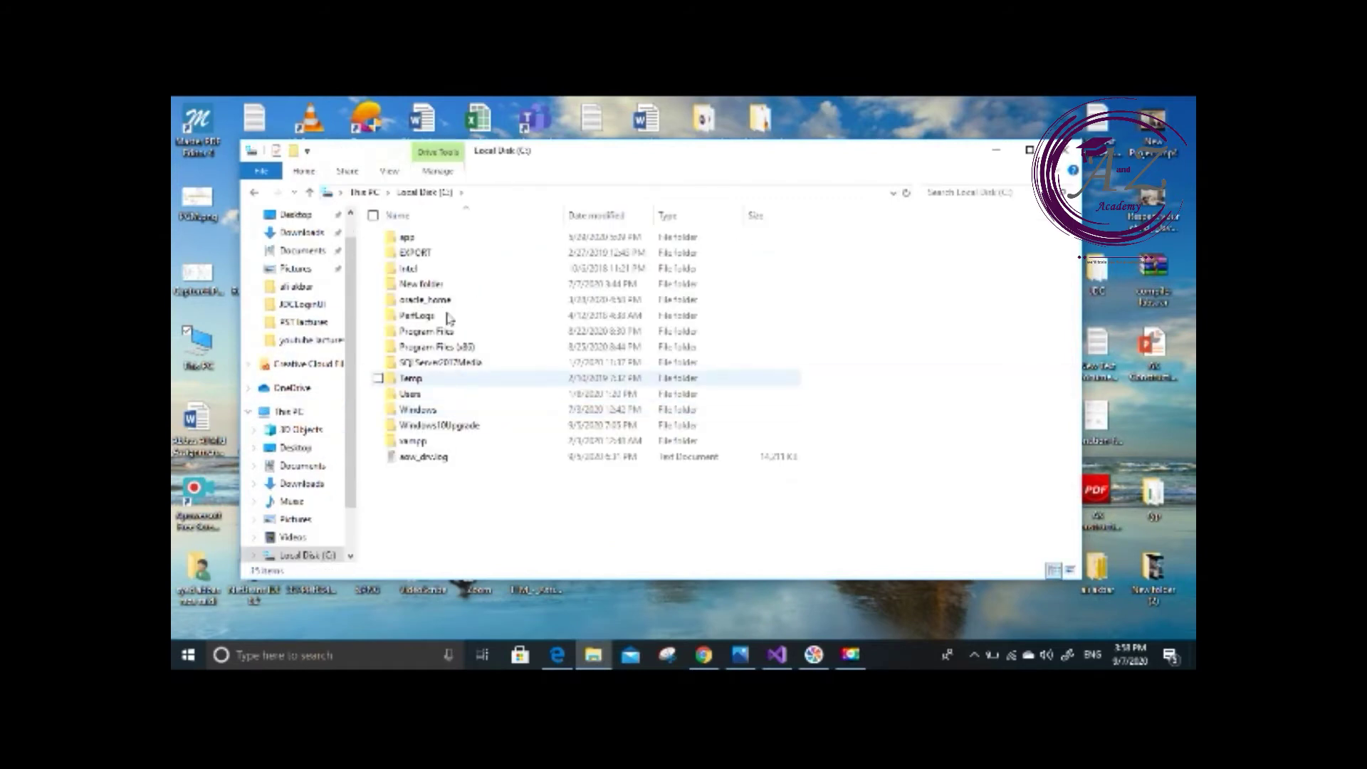
- Permanently delete the app folder from Local Disk (C:), bypassing the Recycle Bin
left_click(404, 237)
right_click(404, 238)
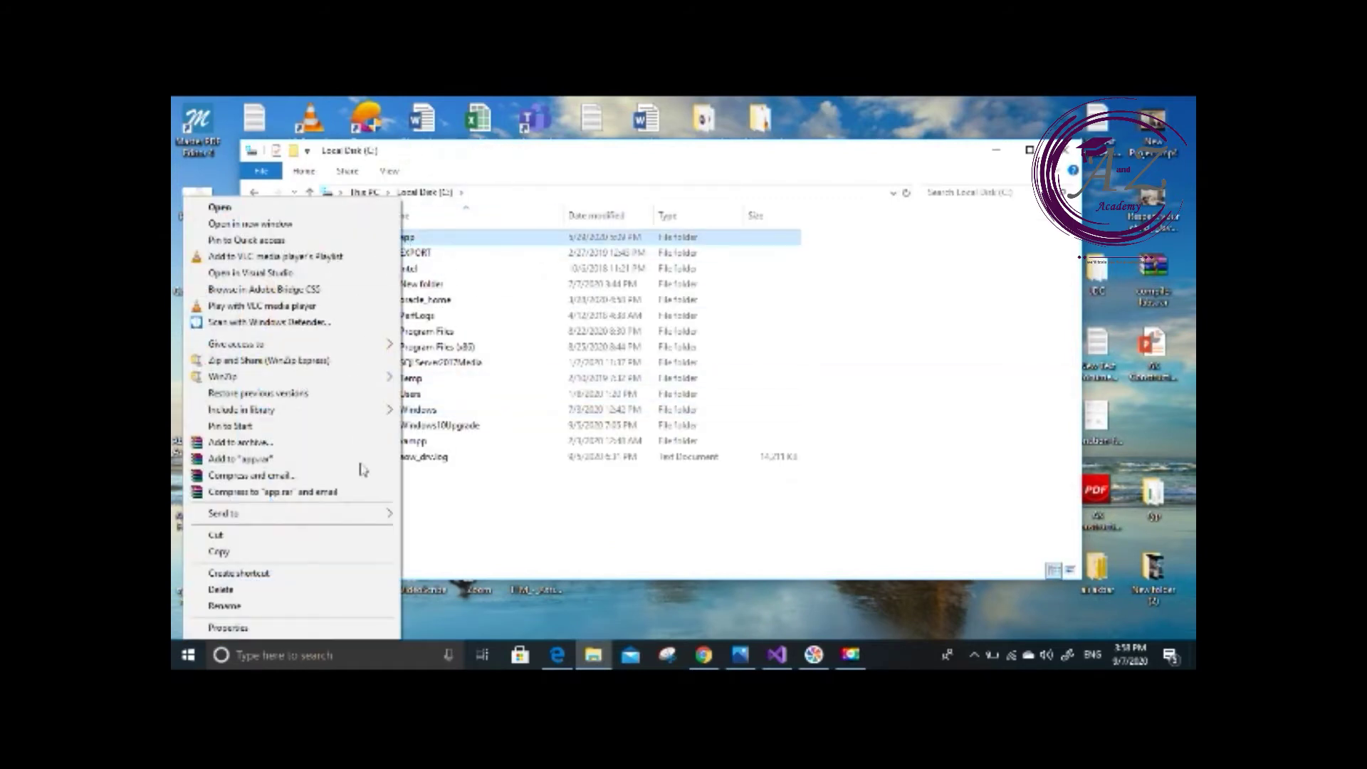
left_click(554, 498)
left_click(459, 241)
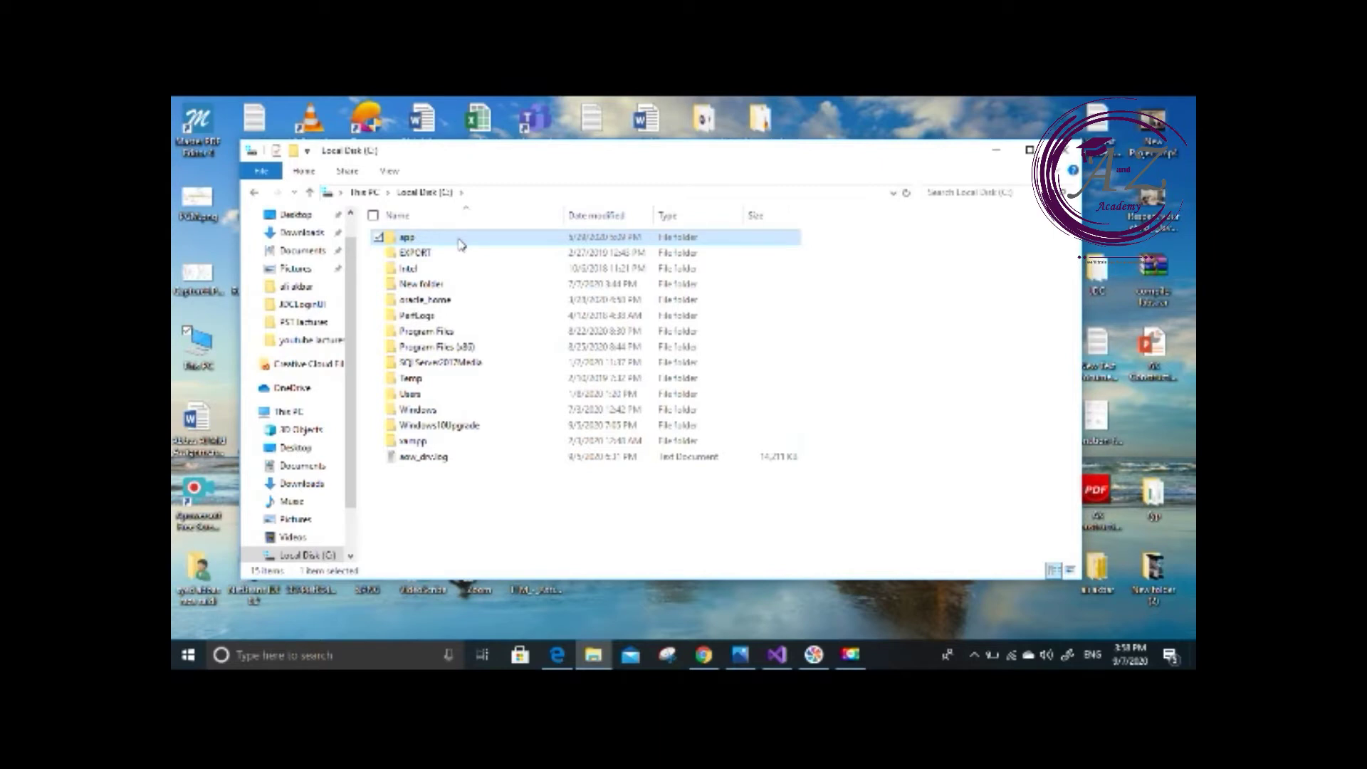
key("shift+Delete")
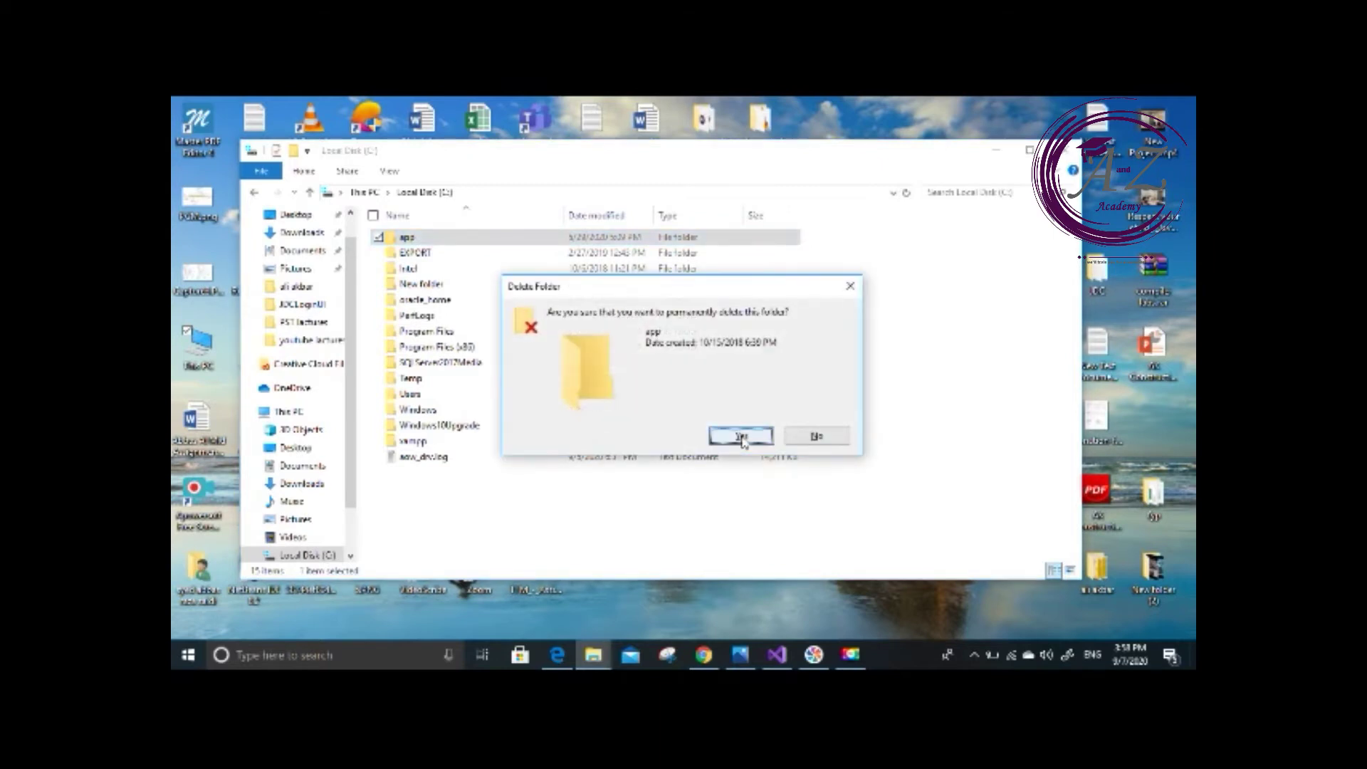
left_click(741, 438)
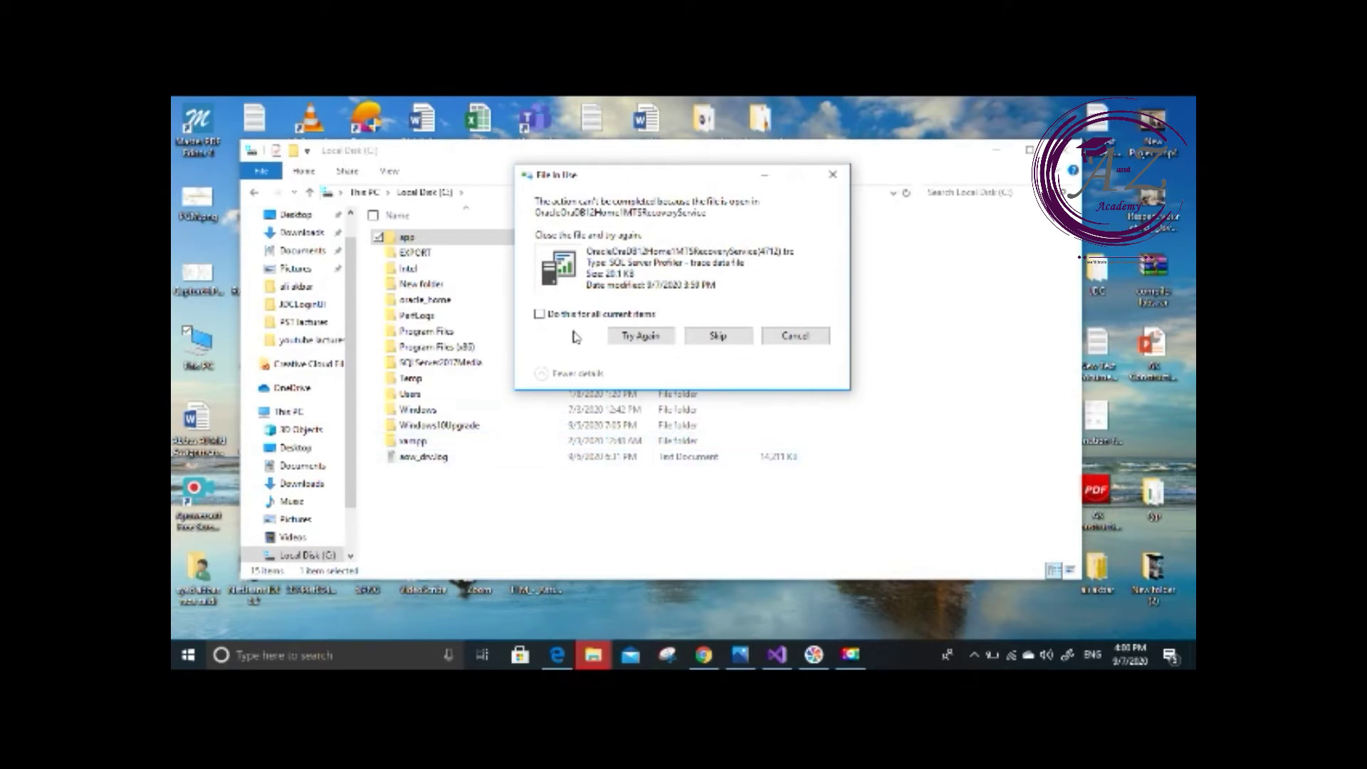
- Skip all in-use files and folders, including the database folder, for the app folder's deletion
left_click(540, 314)
left_click(716, 336)
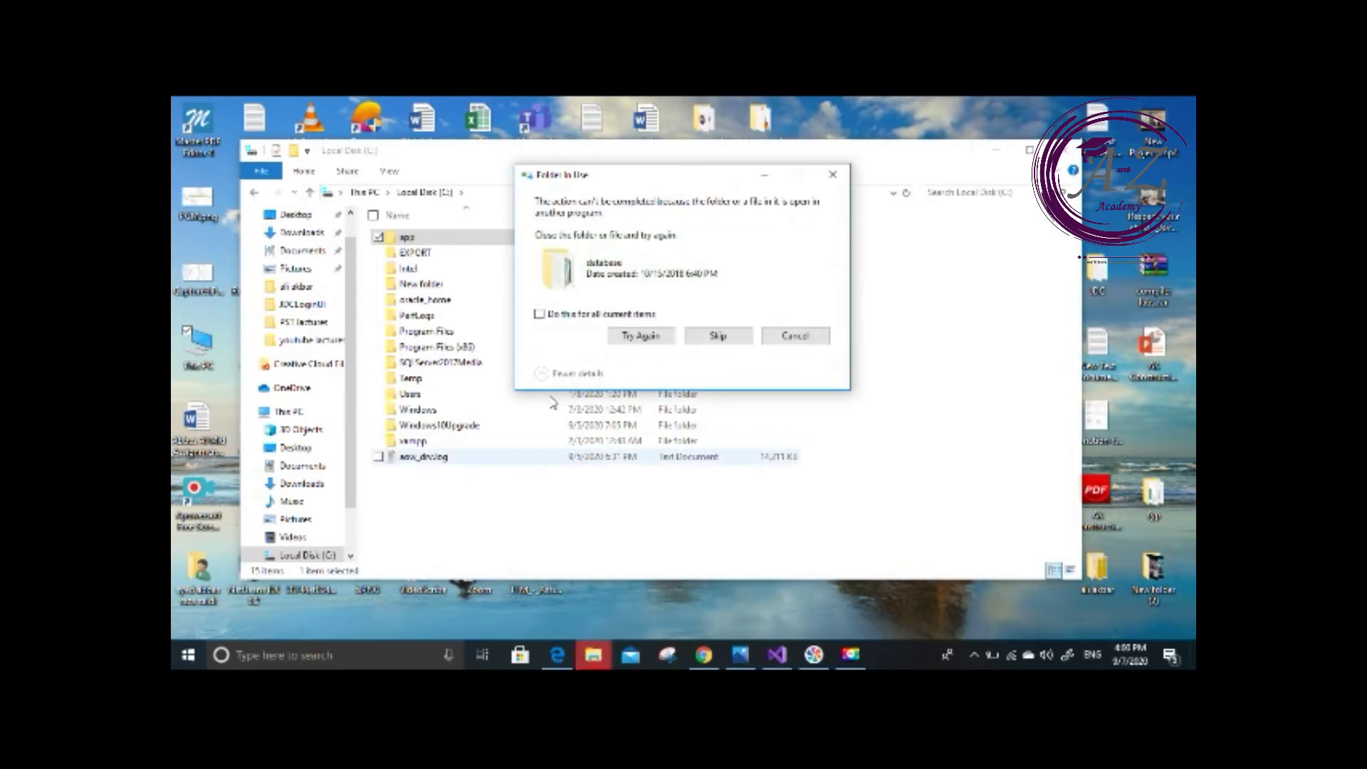
left_click(622, 315)
left_click(709, 335)
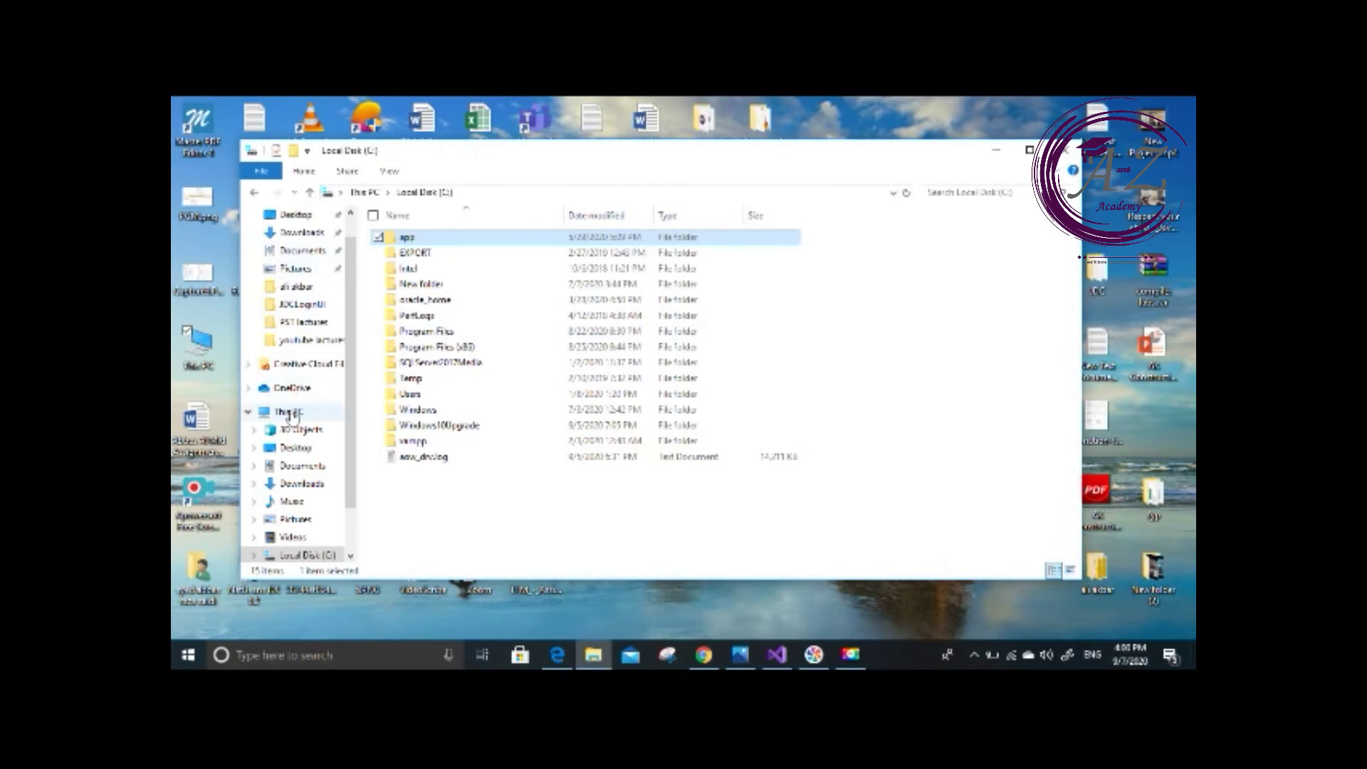
- Delete the Oracle folder from C:\Program Files and close the File Explorer window
left_click(459, 332)
double_click(459, 332)
left_click(438, 368)
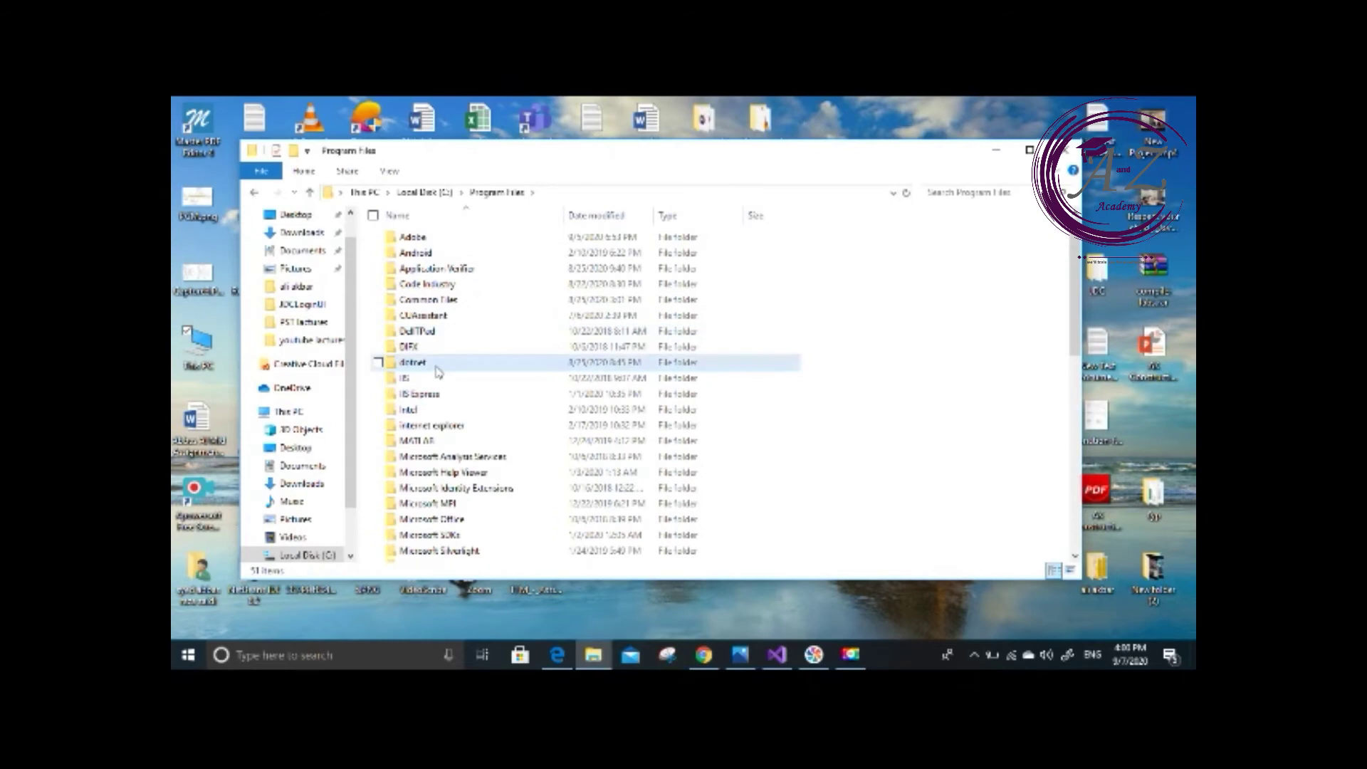
key("o")
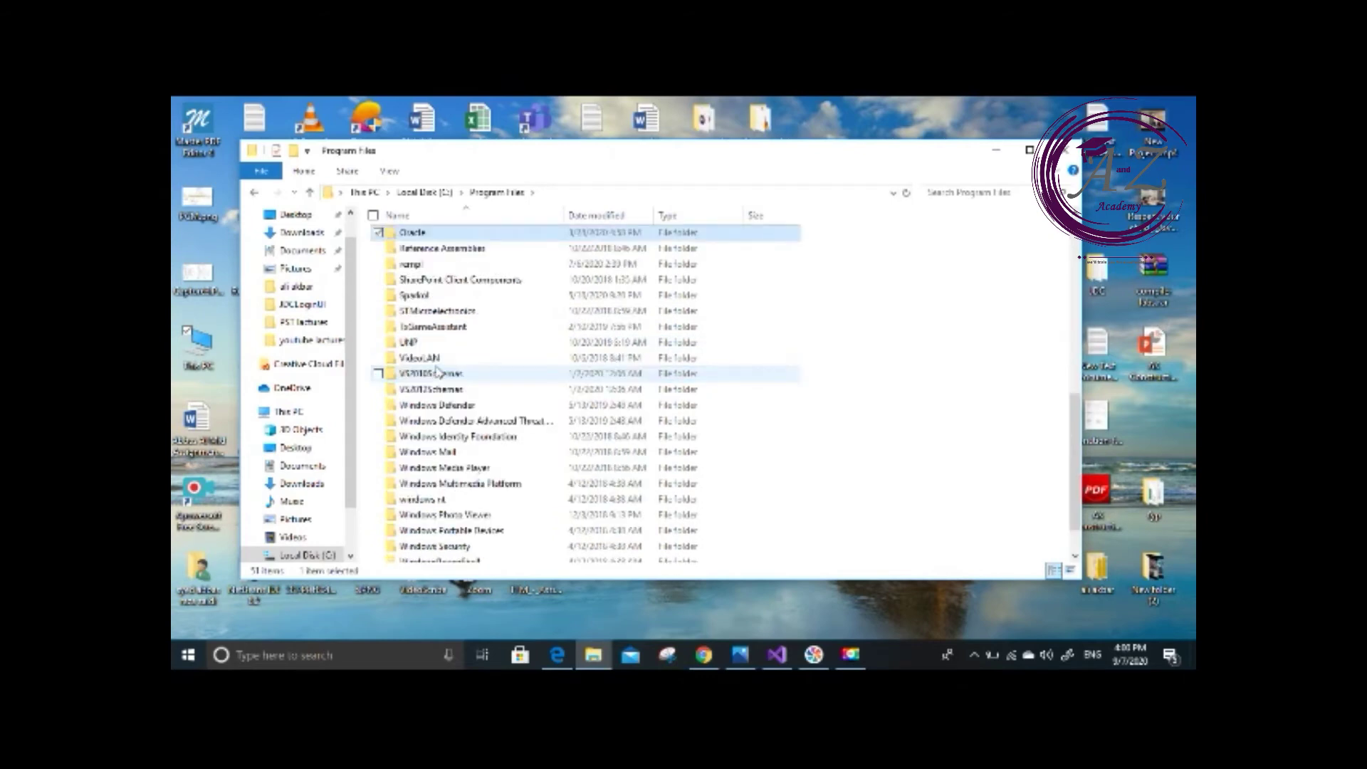
right_click(427, 237)
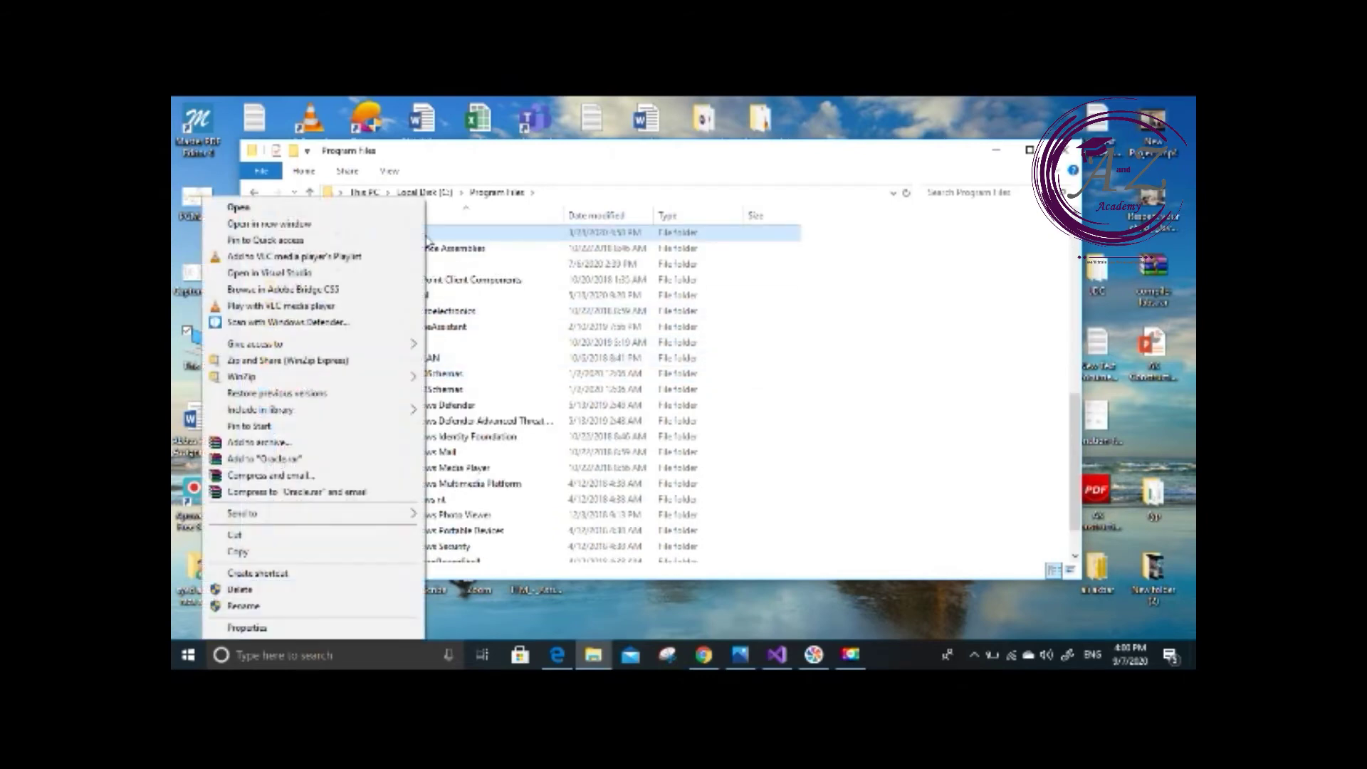
left_click(346, 591)
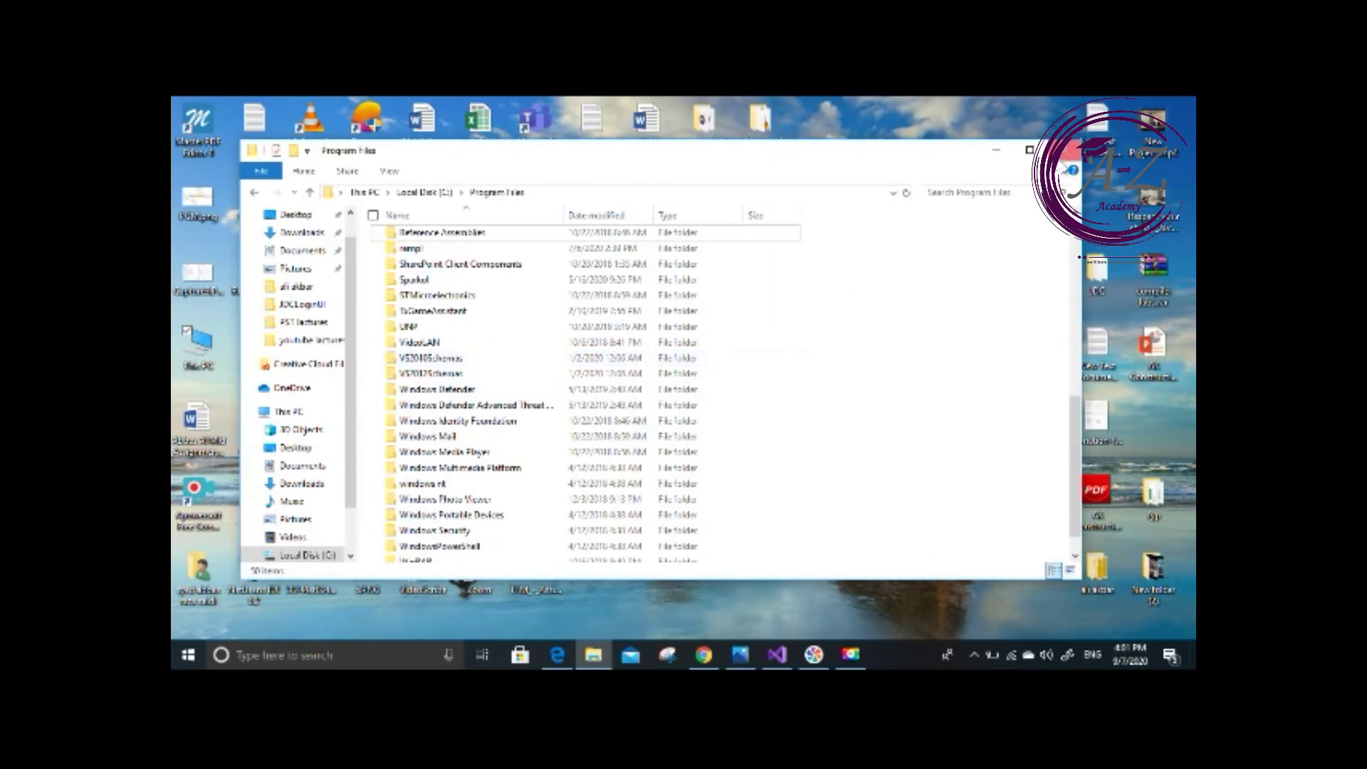
left_click(1064, 151)
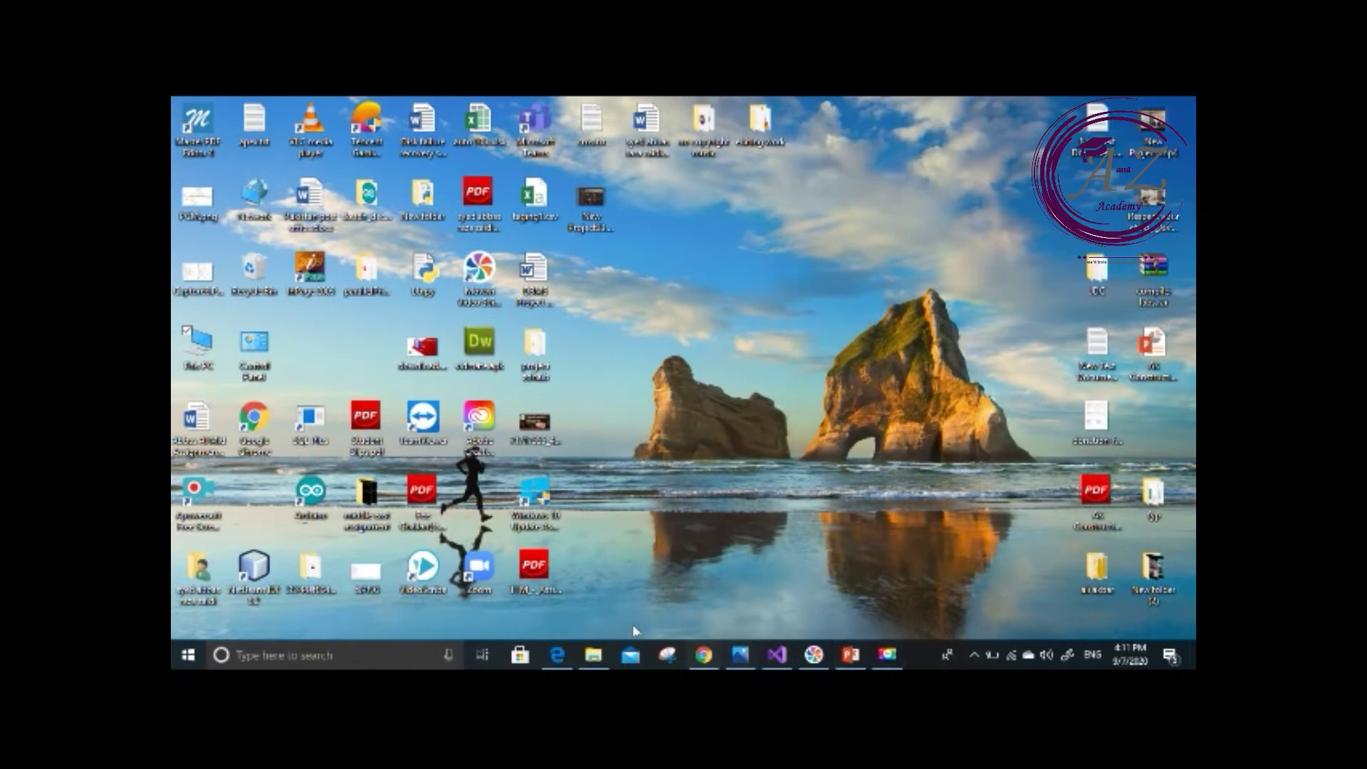
- Open Local Disk (C:) in File Explorer and turn on the display of hidden items
left_click(594, 652)
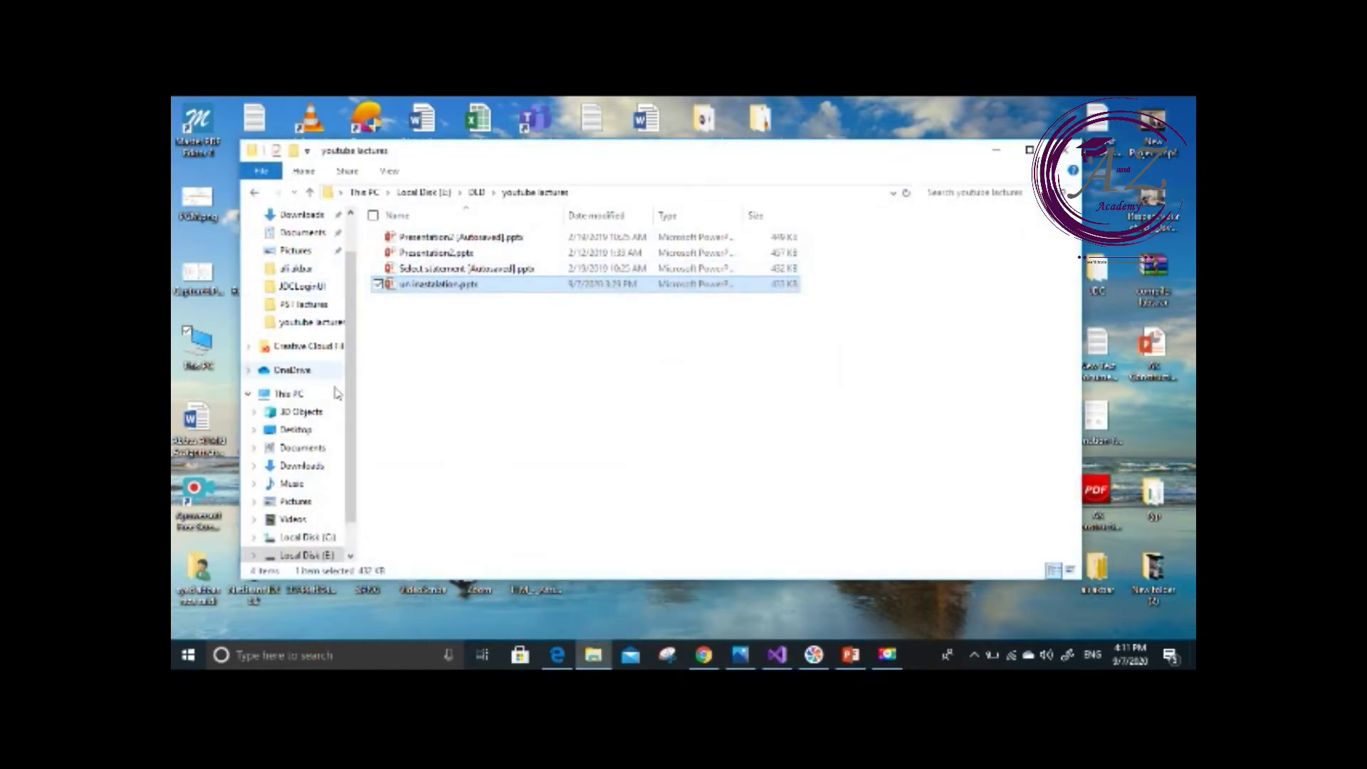
left_click(317, 538)
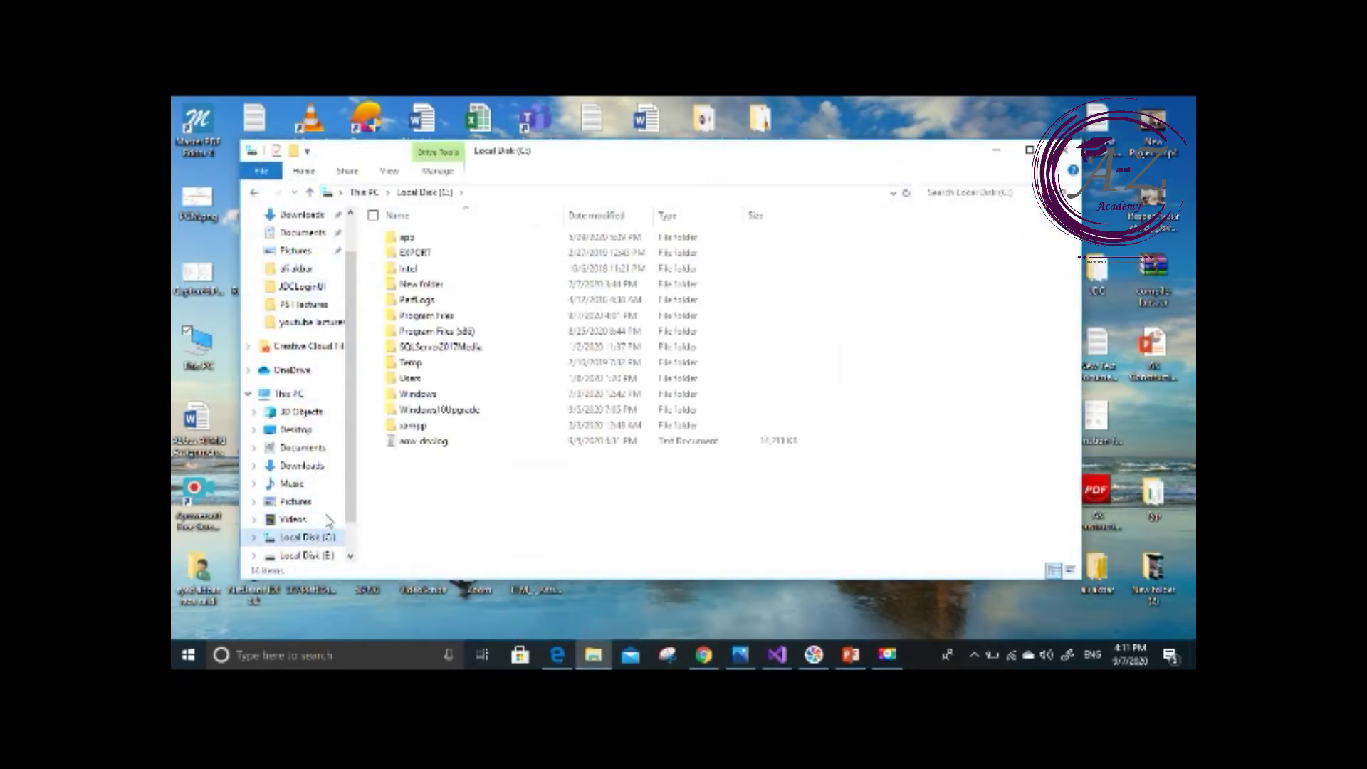
left_click(459, 332)
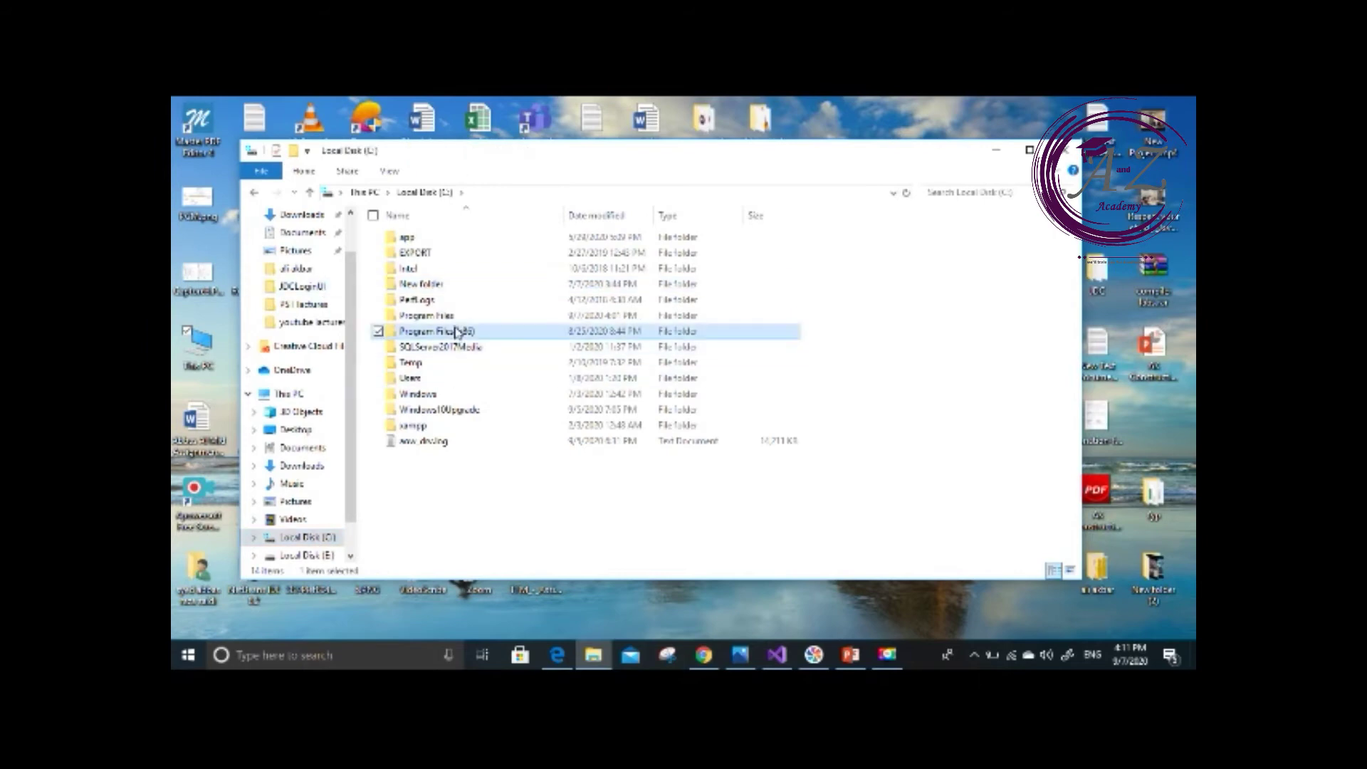
left_click(390, 172)
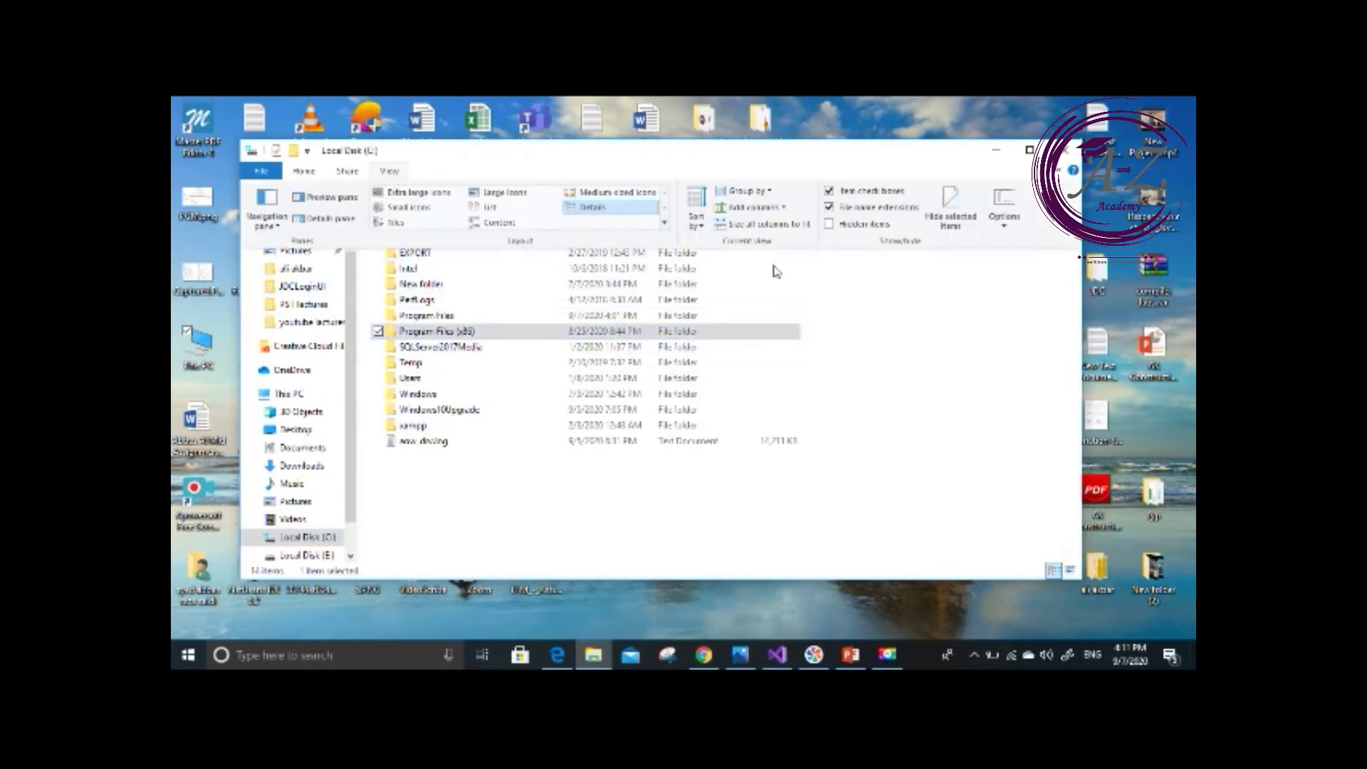
left_click(839, 225)
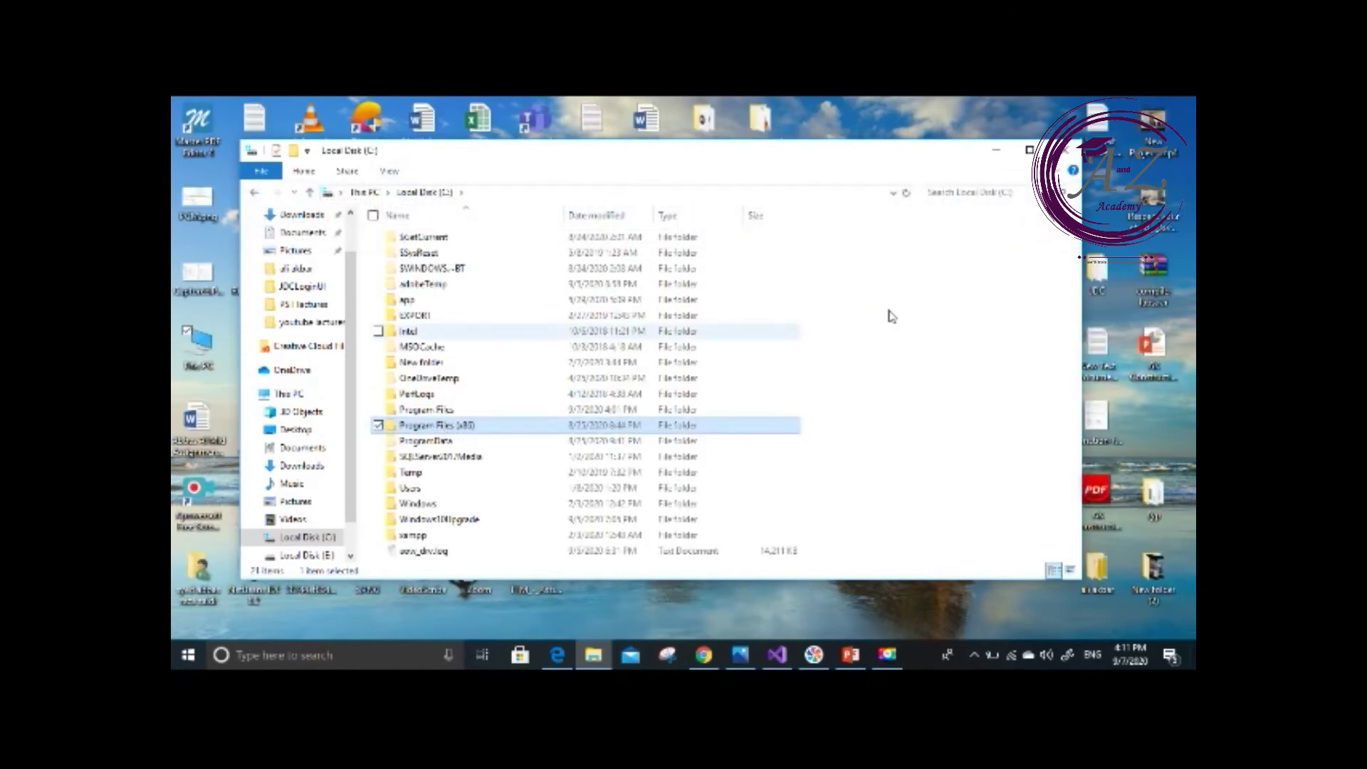
- Open the folder C:\ProgramData\Microsoft\Windows\Start Menu\Programs
left_click(435, 445)
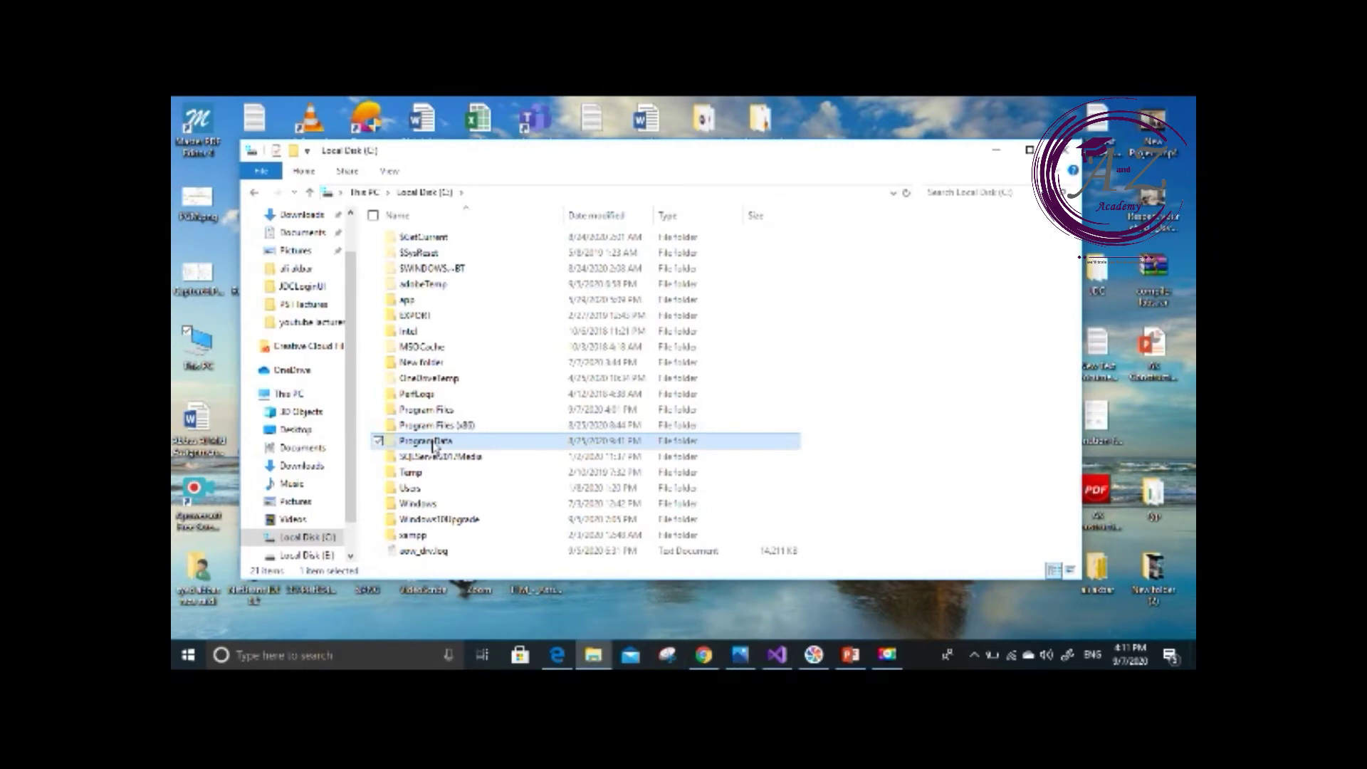
double_click(435, 445)
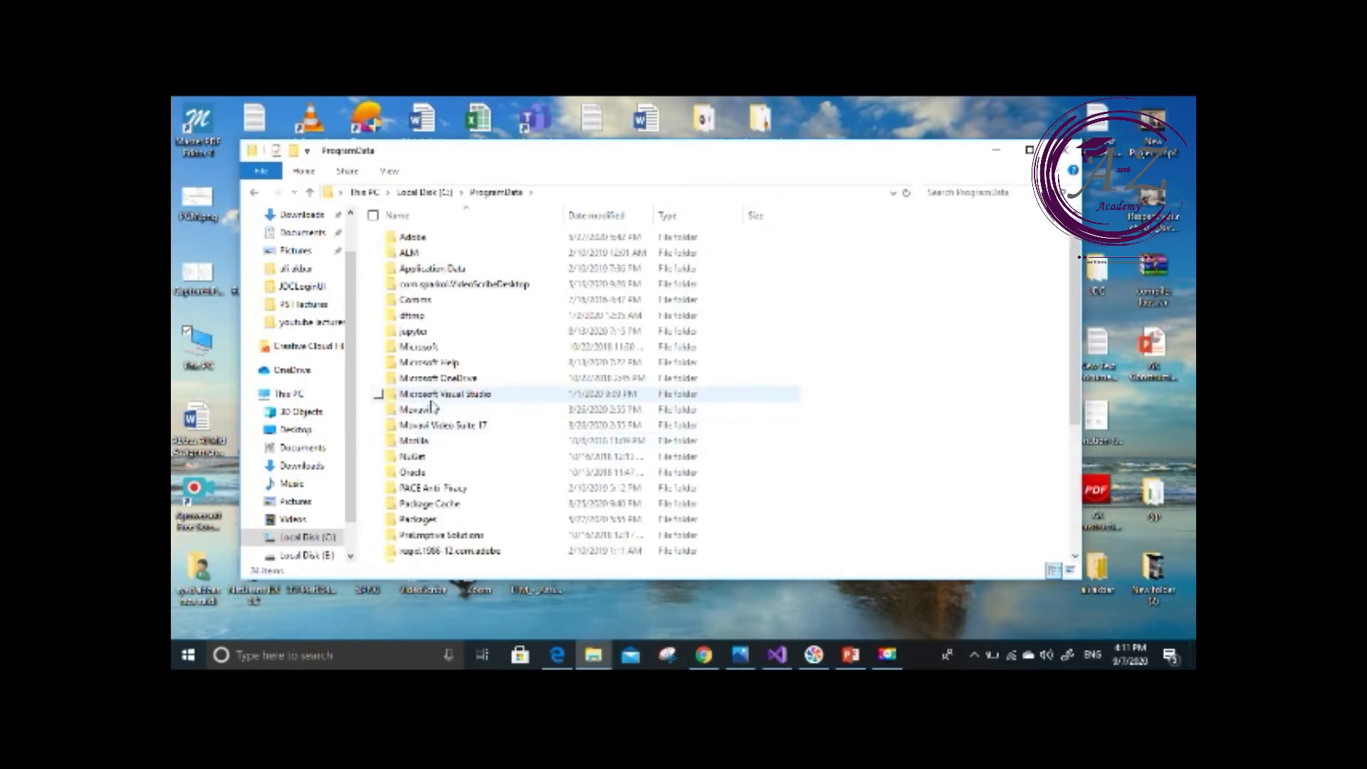
left_click(440, 426)
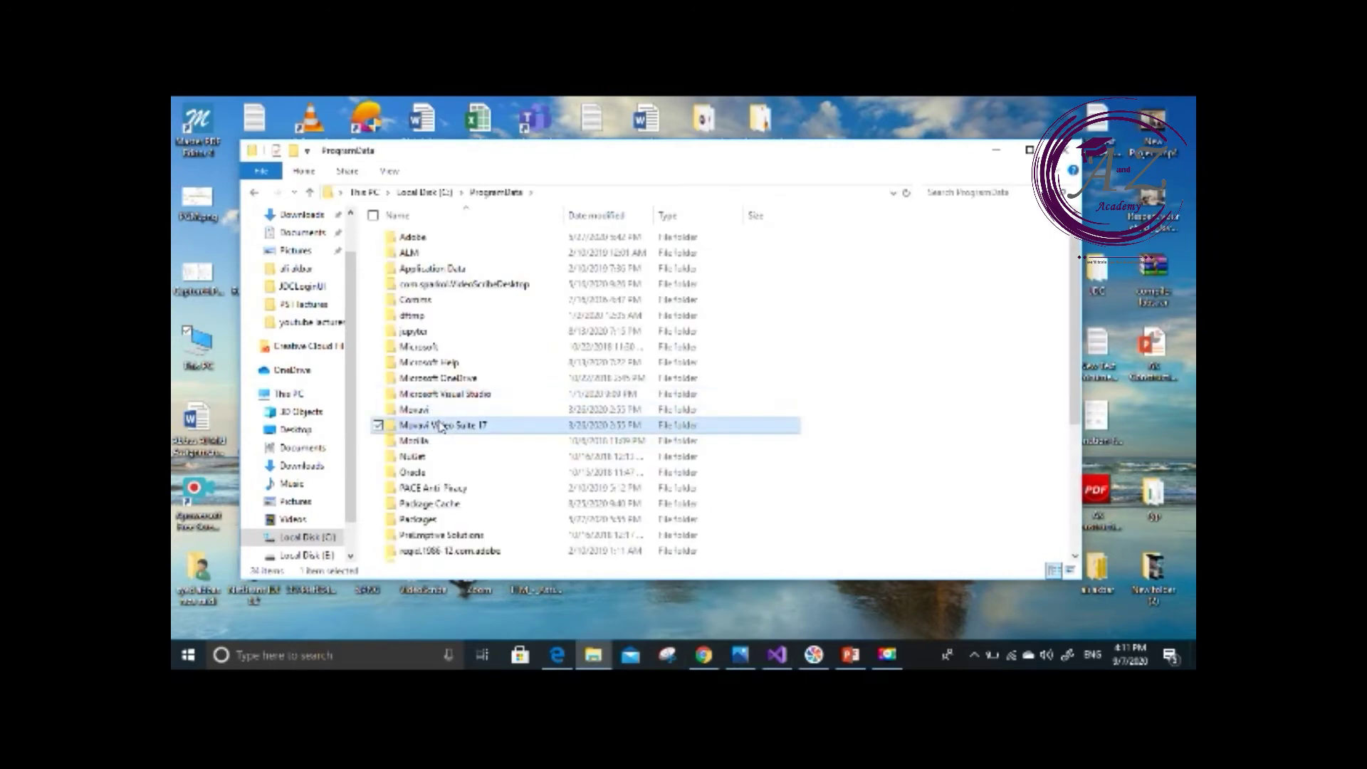
scroll(439, 426, "down", 3)
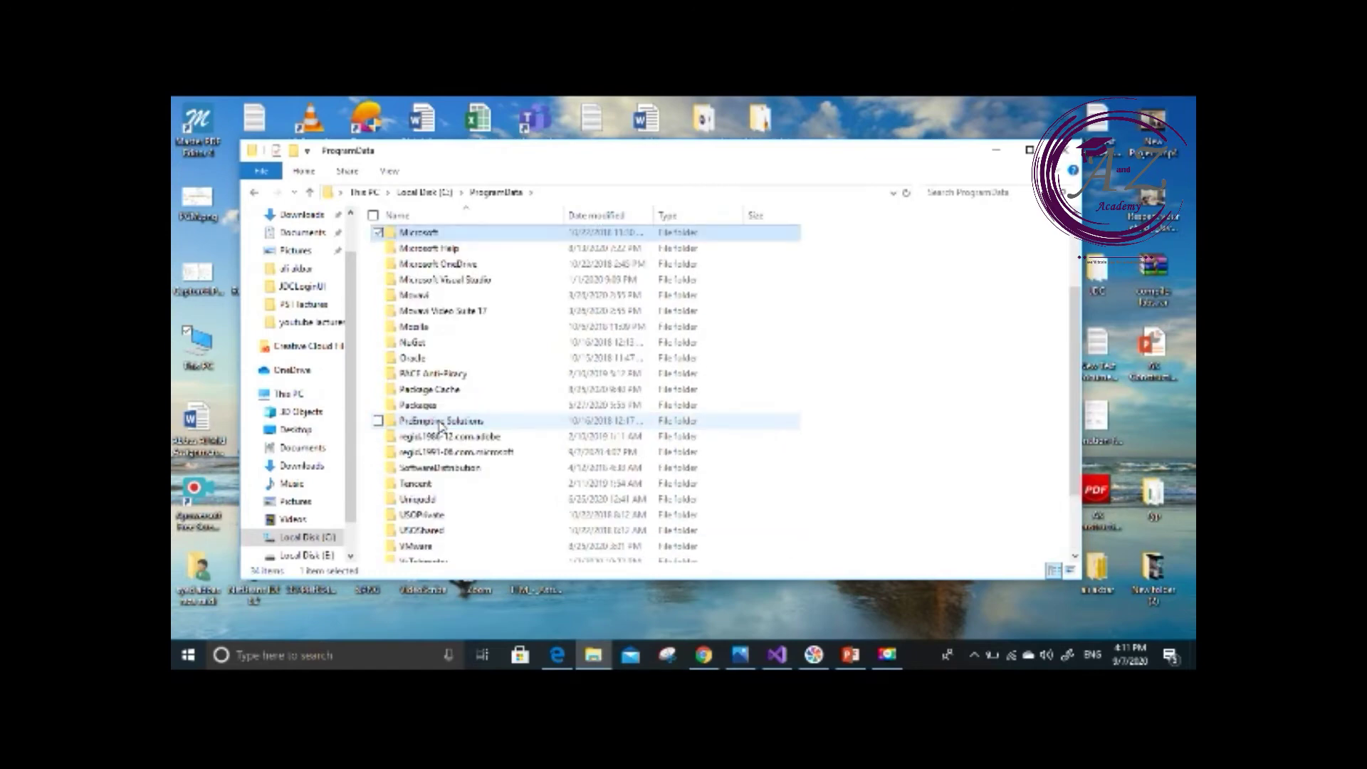
double_click(425, 233)
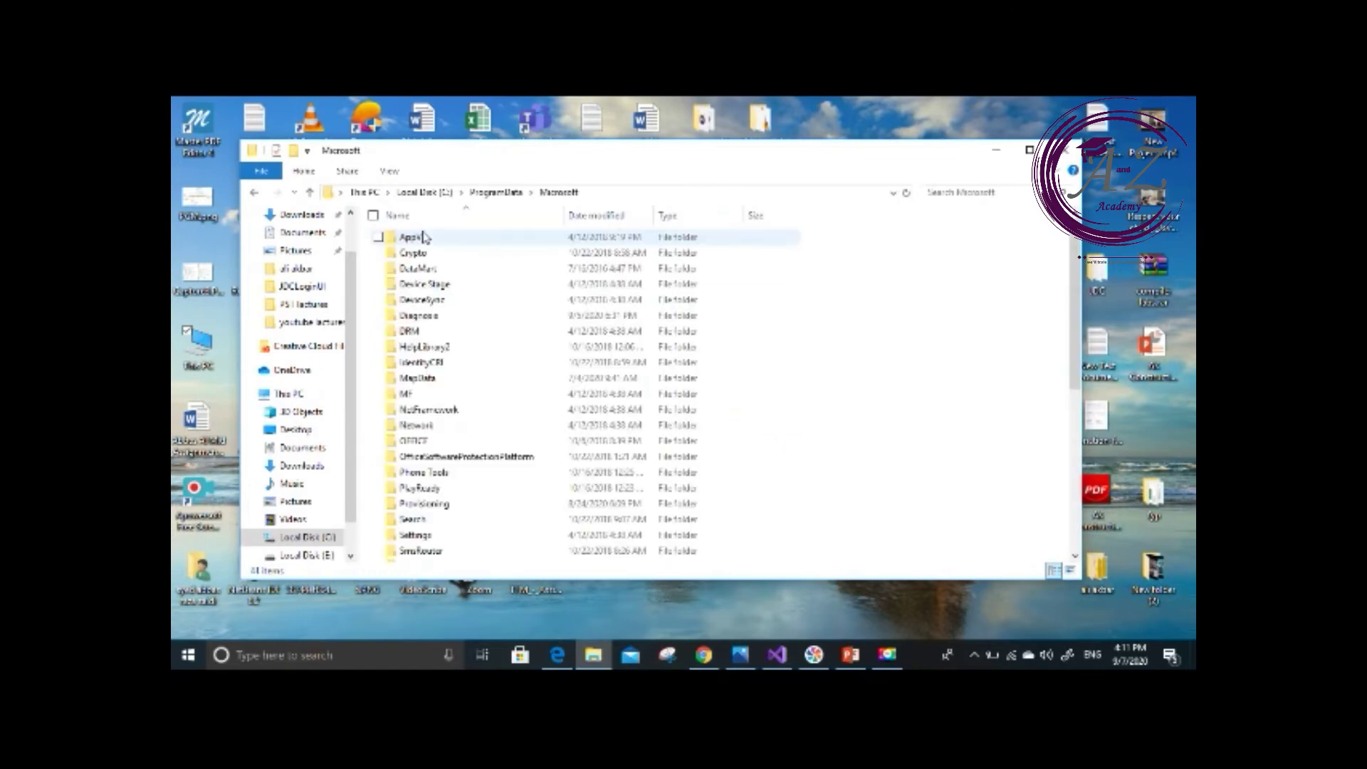
left_click(422, 350)
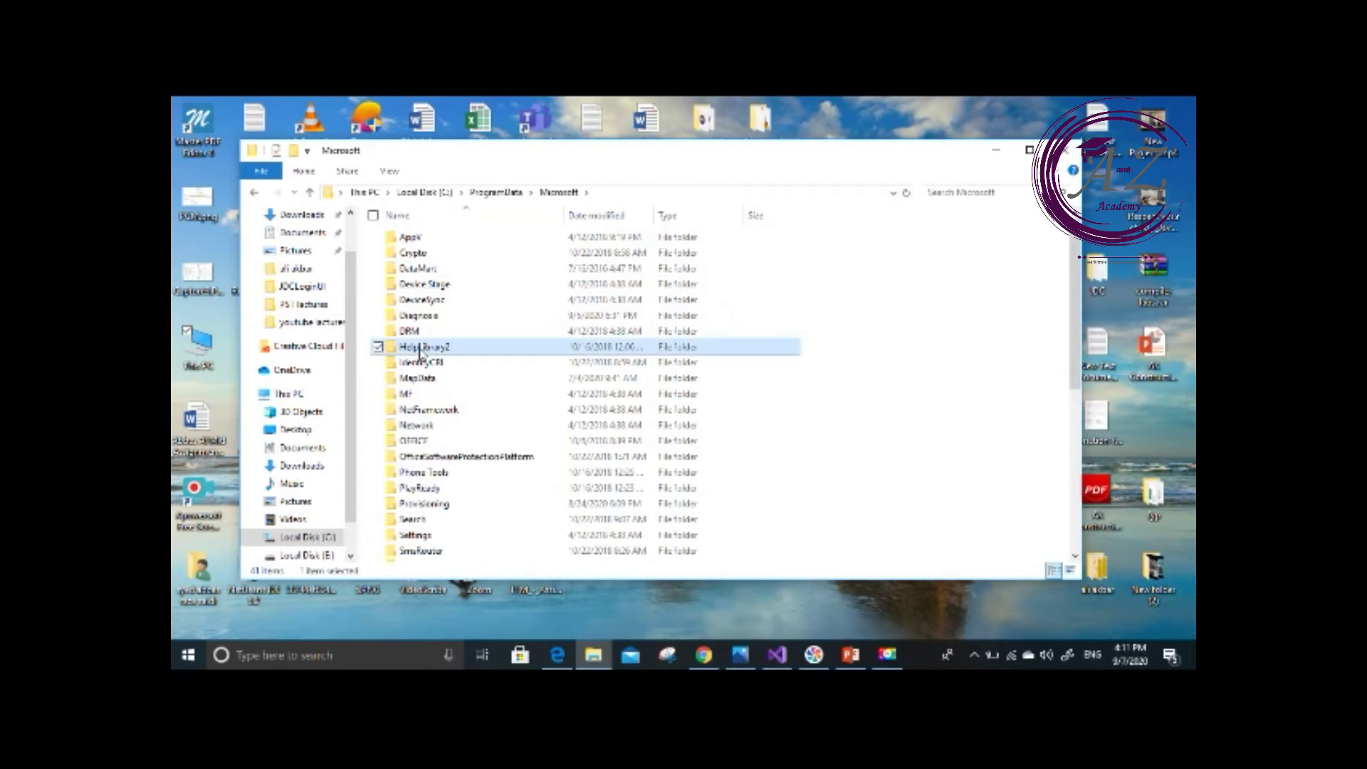
key("w")
key("i")
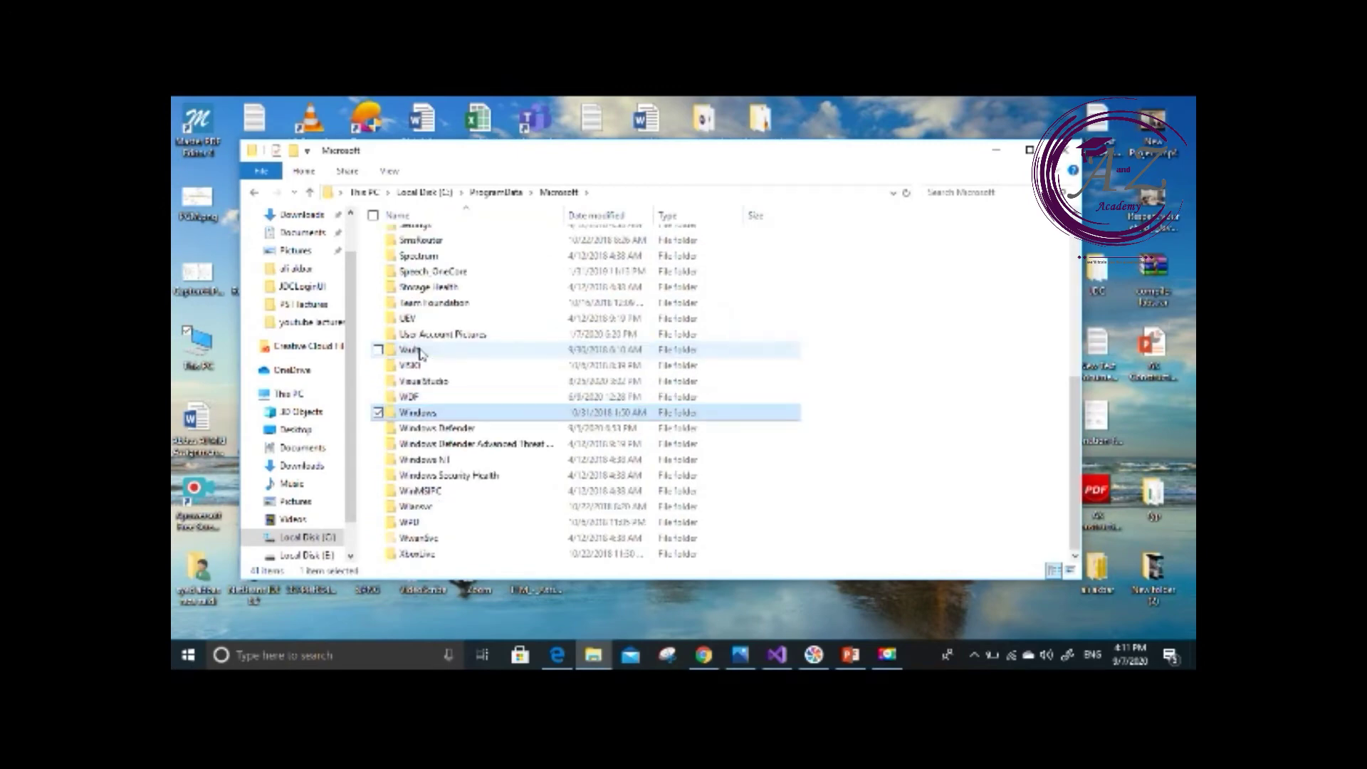
double_click(431, 410)
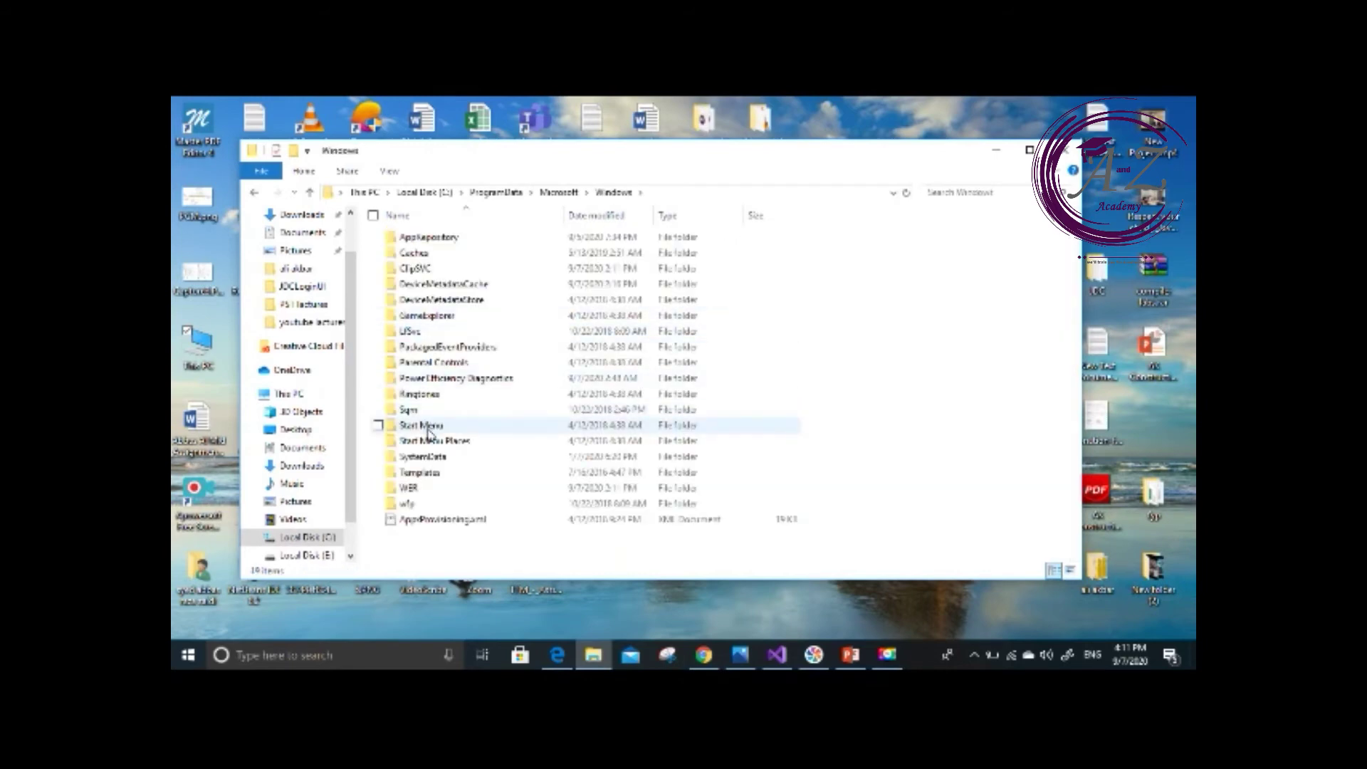
double_click(423, 425)
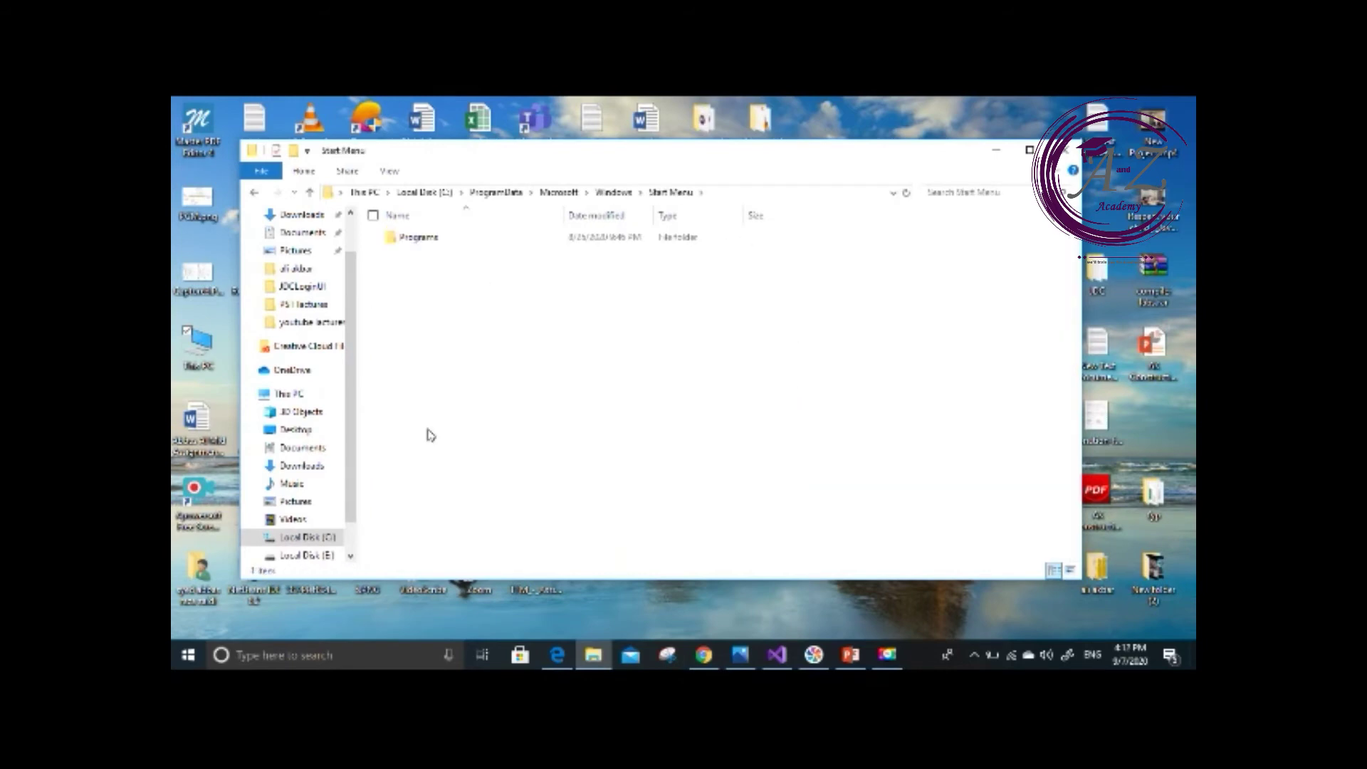
double_click(431, 241)
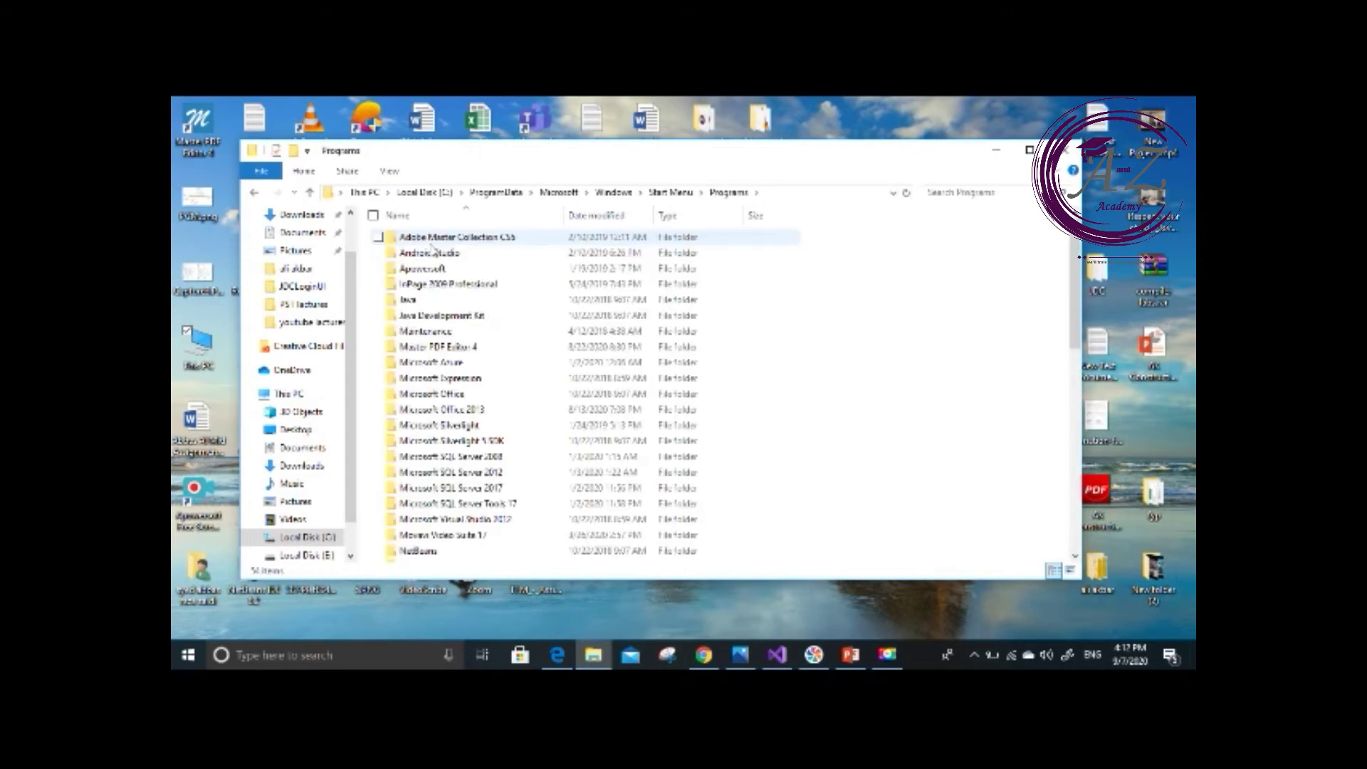
- Delete the Oracle - OraDB12Home1 folder from the Start Menu's Programs folder and close the File Explorer window
left_click(467, 415)
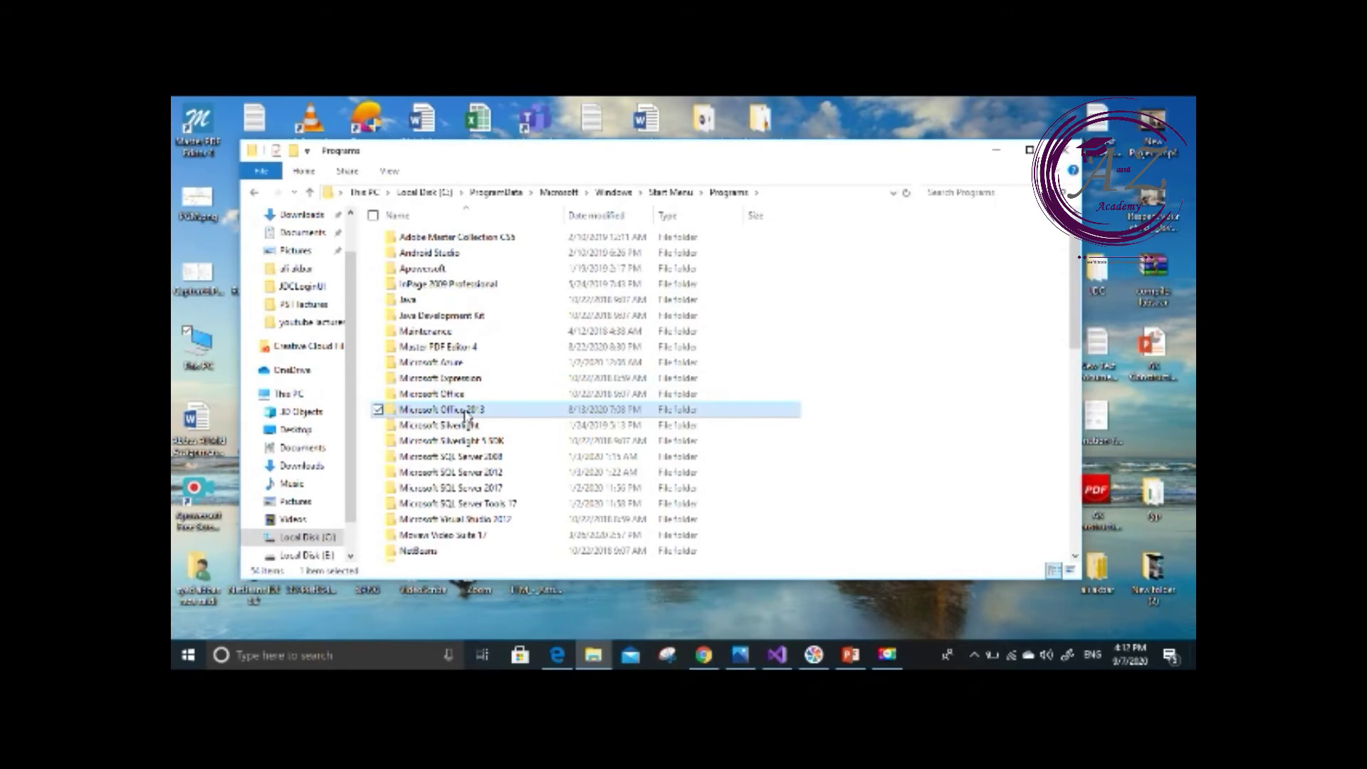
key("o")
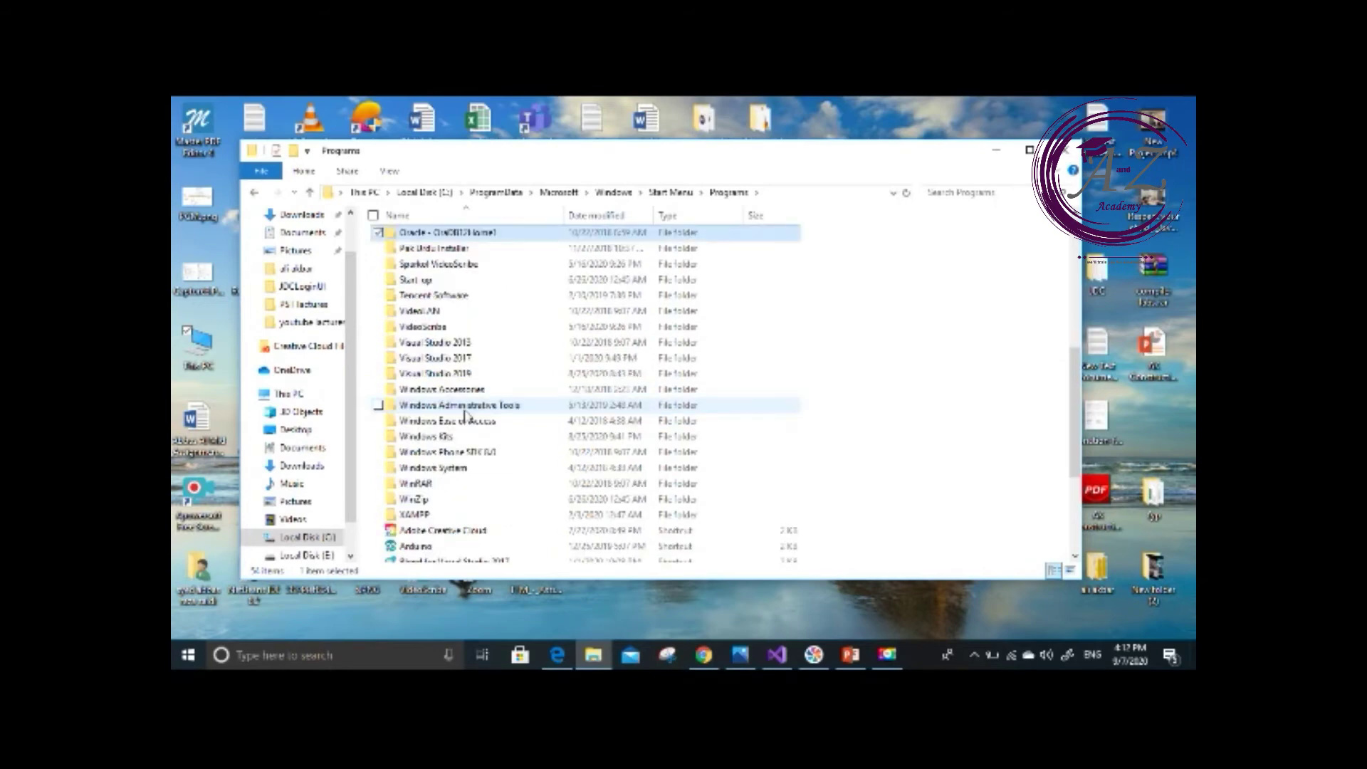
right_click(478, 235)
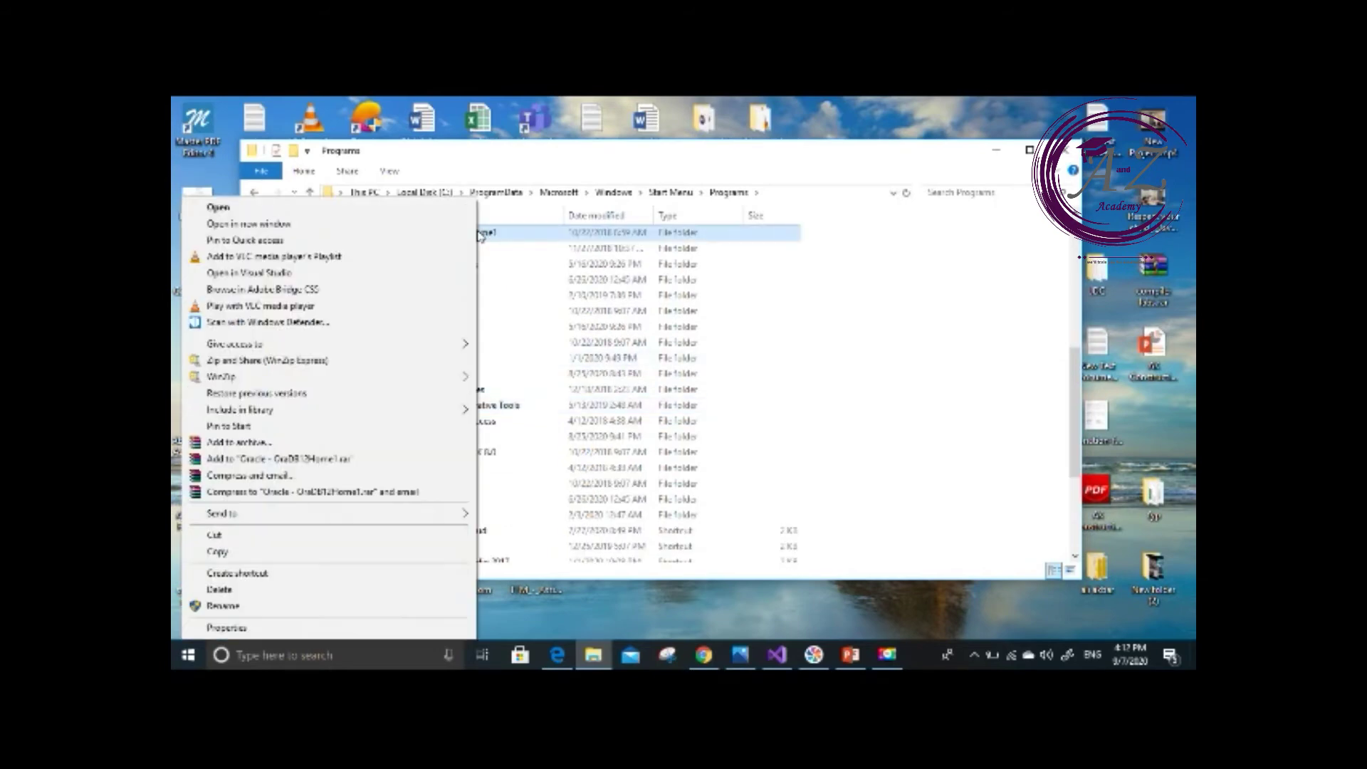
left_click(329, 590)
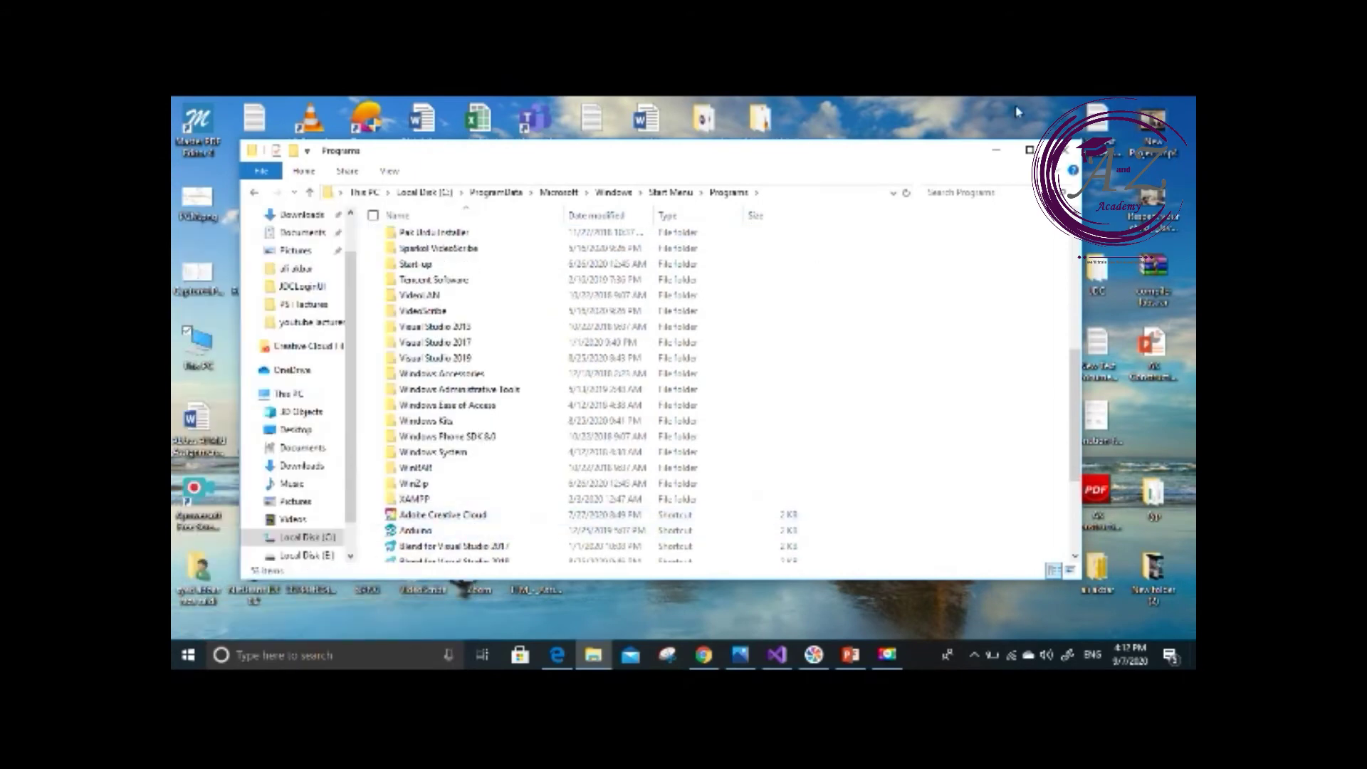
left_click(1066, 151)
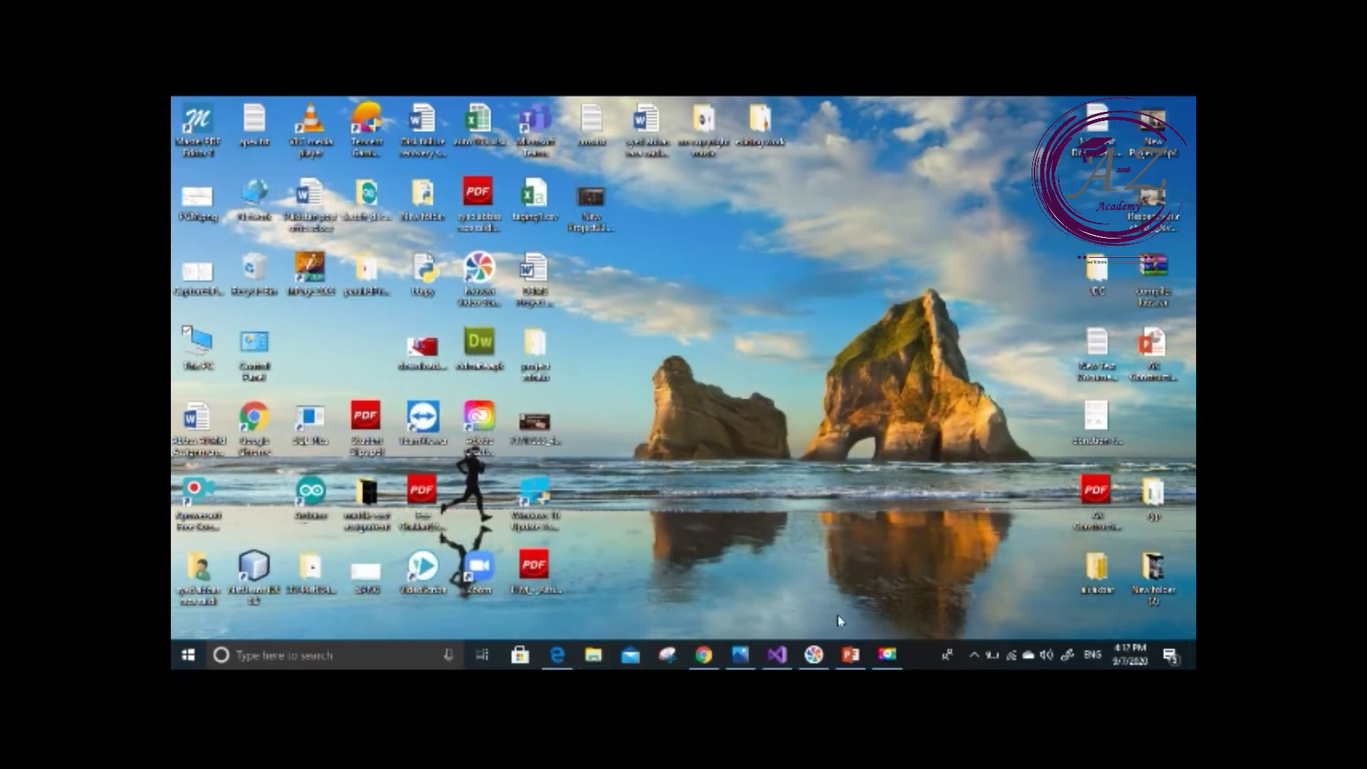
- Switch to PowerPoint to review the "Steps of un installation" slide, and close the presentation
left_click(850, 655)
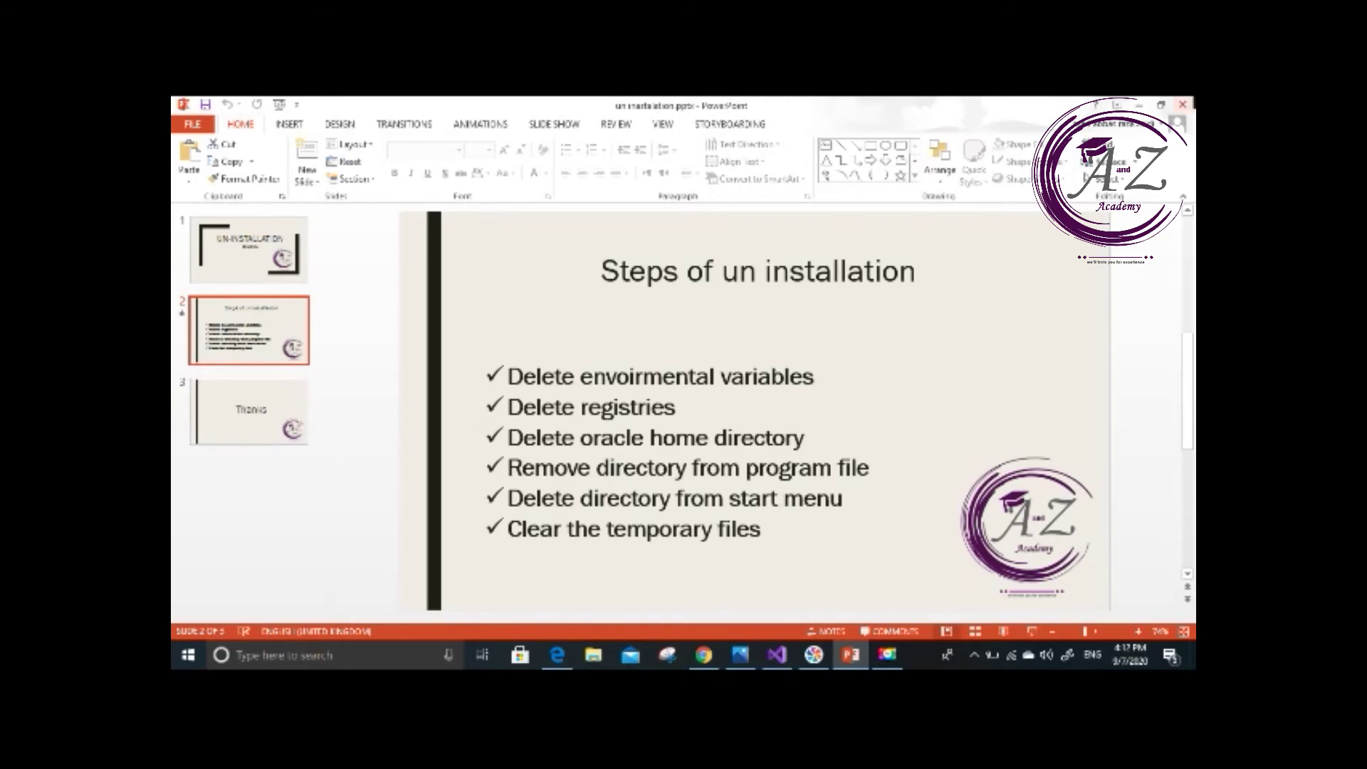
left_click(1183, 104)
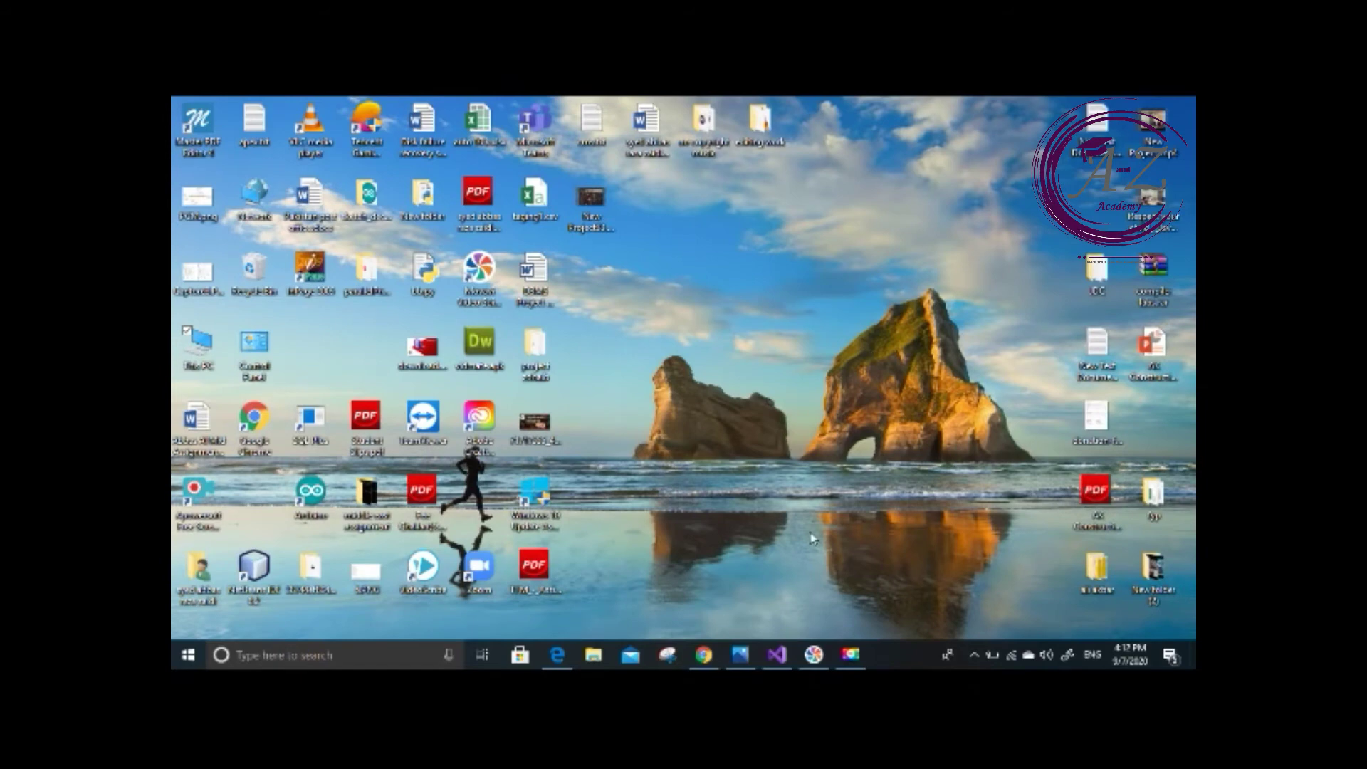
mouse_move(855, 651)
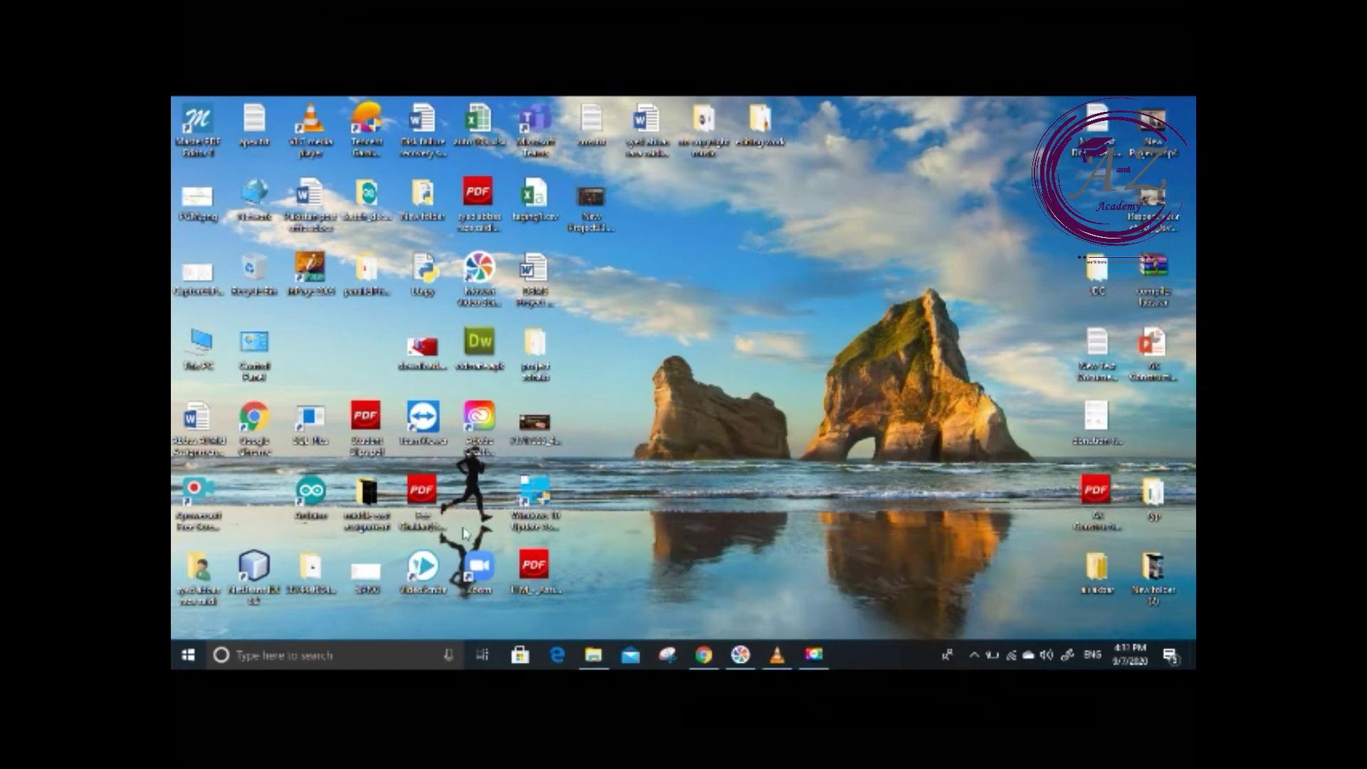
- Search Windows for %temp% and open the user's Temp folder
left_click(310, 662)
type("%")
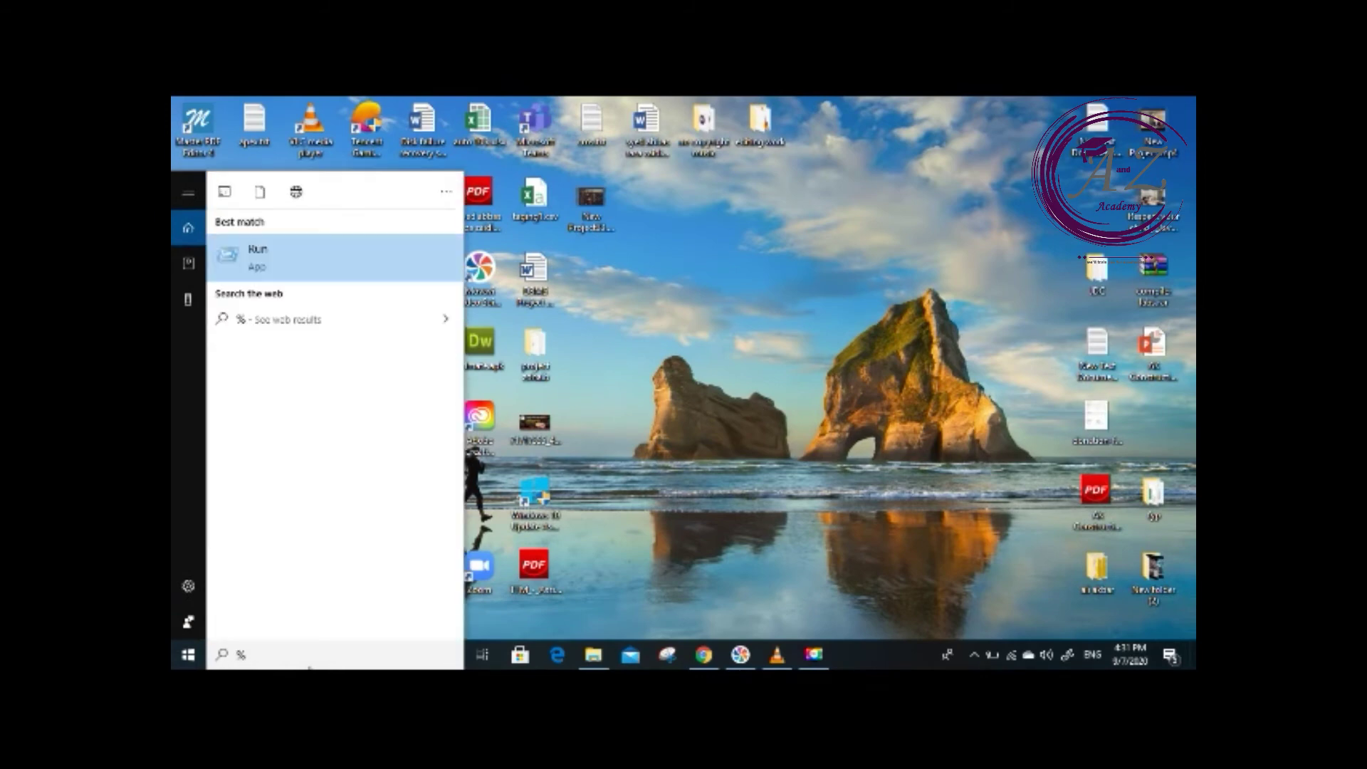
type("temp")
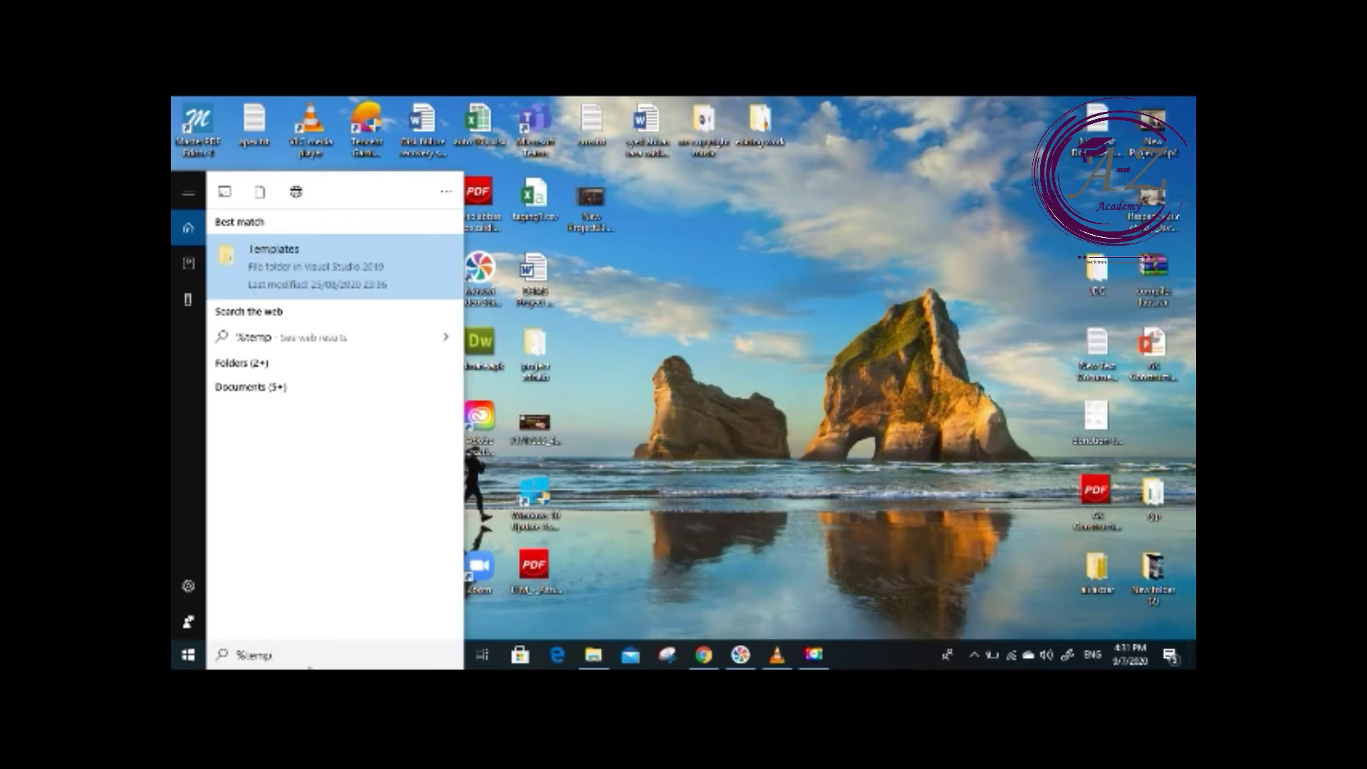
type("%")
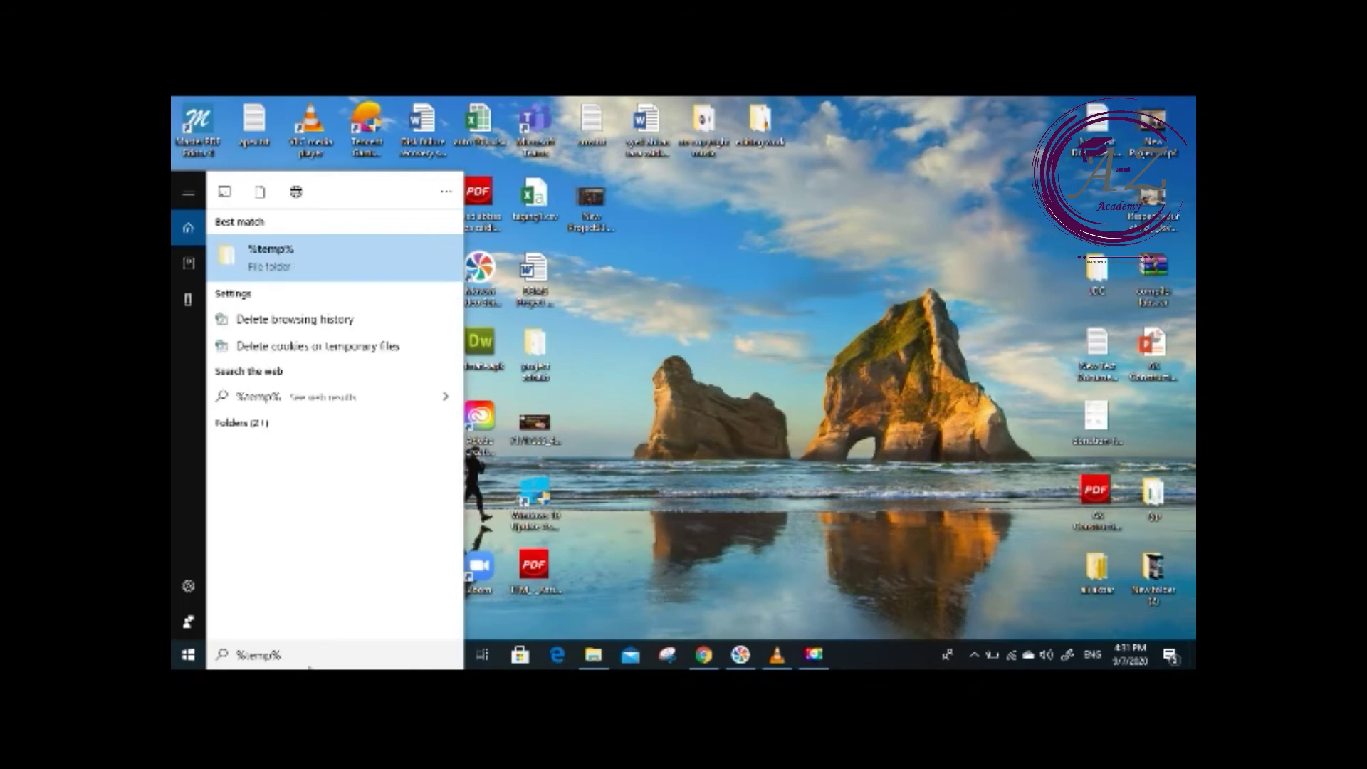
key("Return")
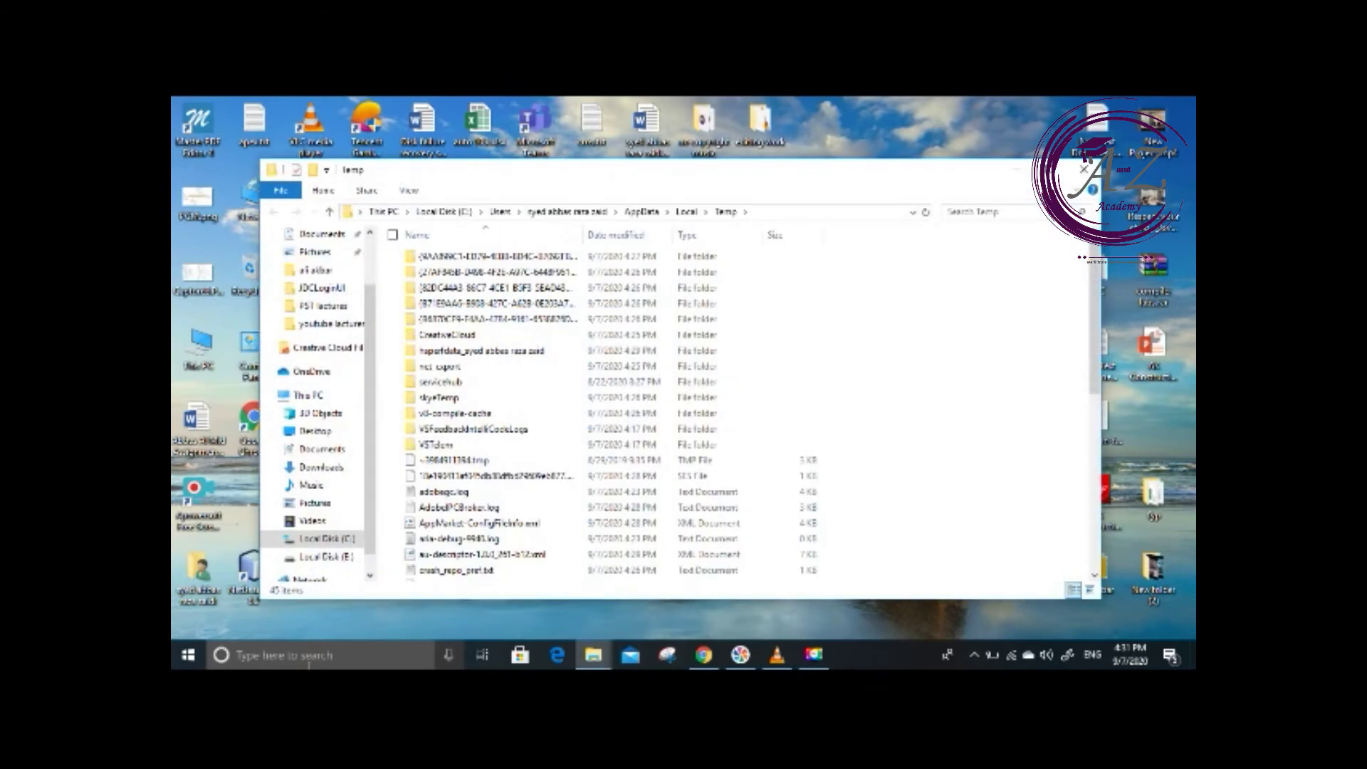
- Delete everything in the Temp folder, skipping each file in use, and close the folder window
left_click(496, 495)
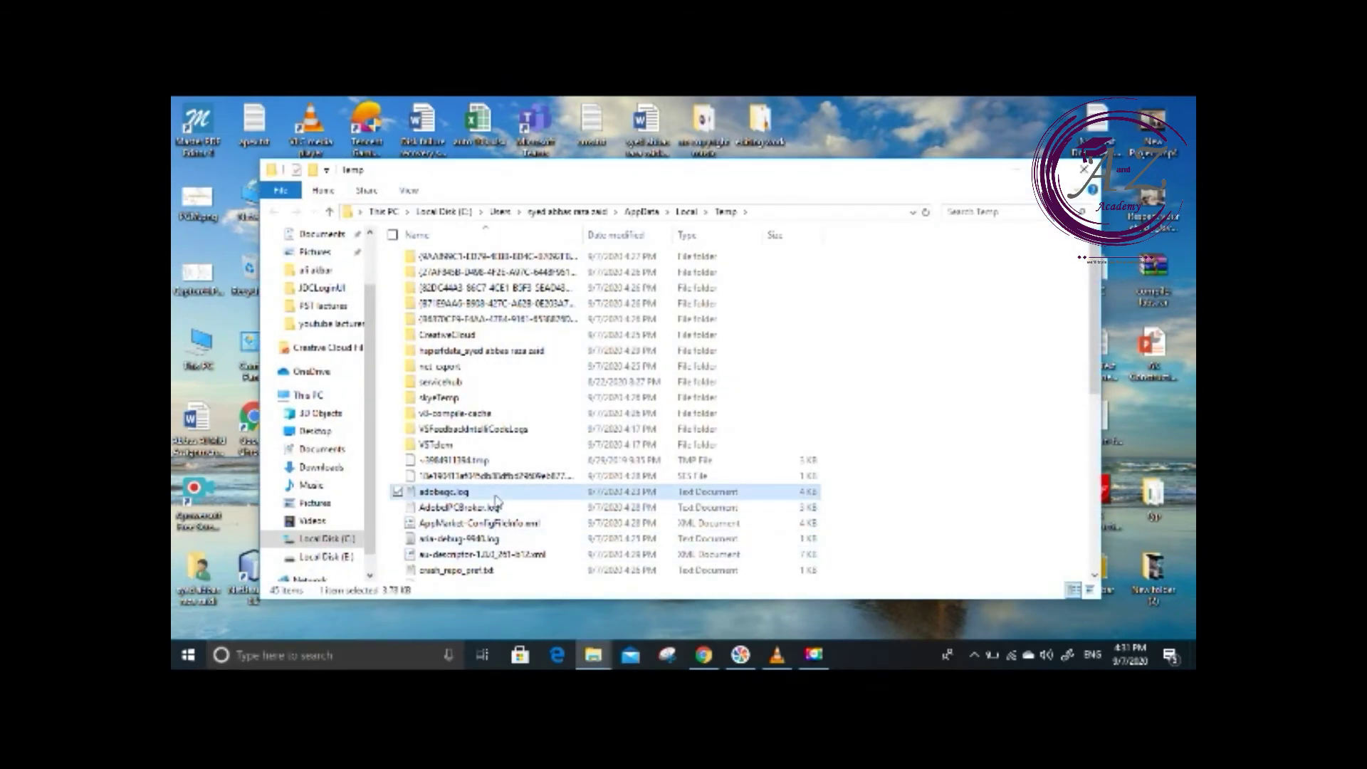
key("ctrl+a")
key("Delete")
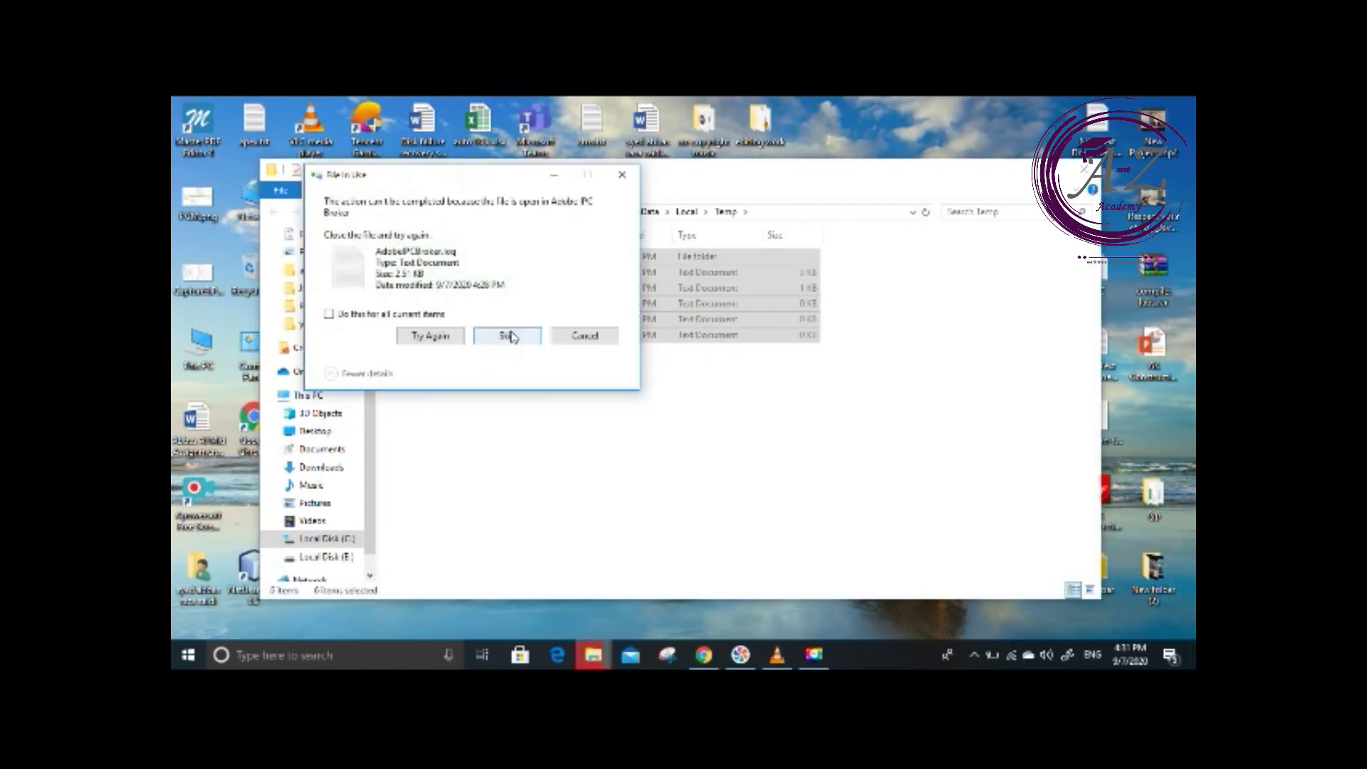
left_click(508, 336)
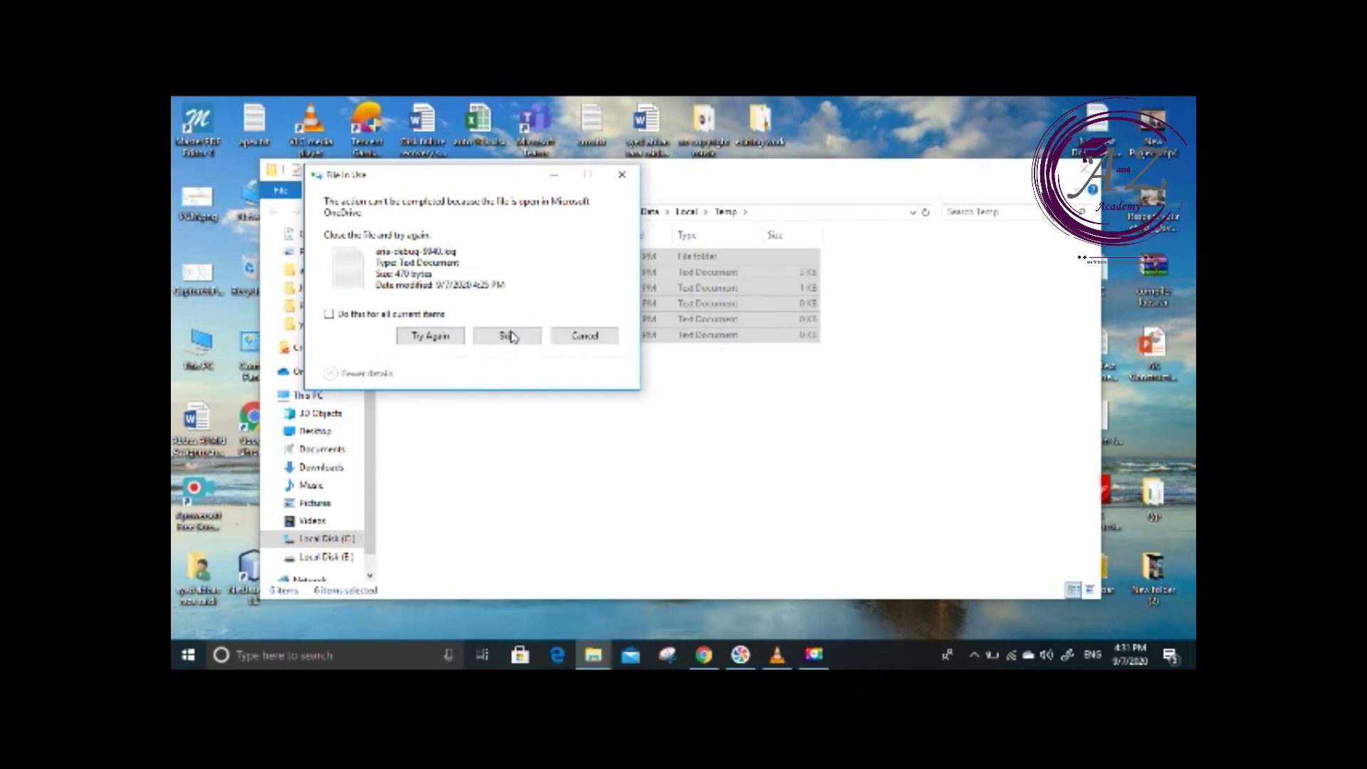
left_click(510, 336)
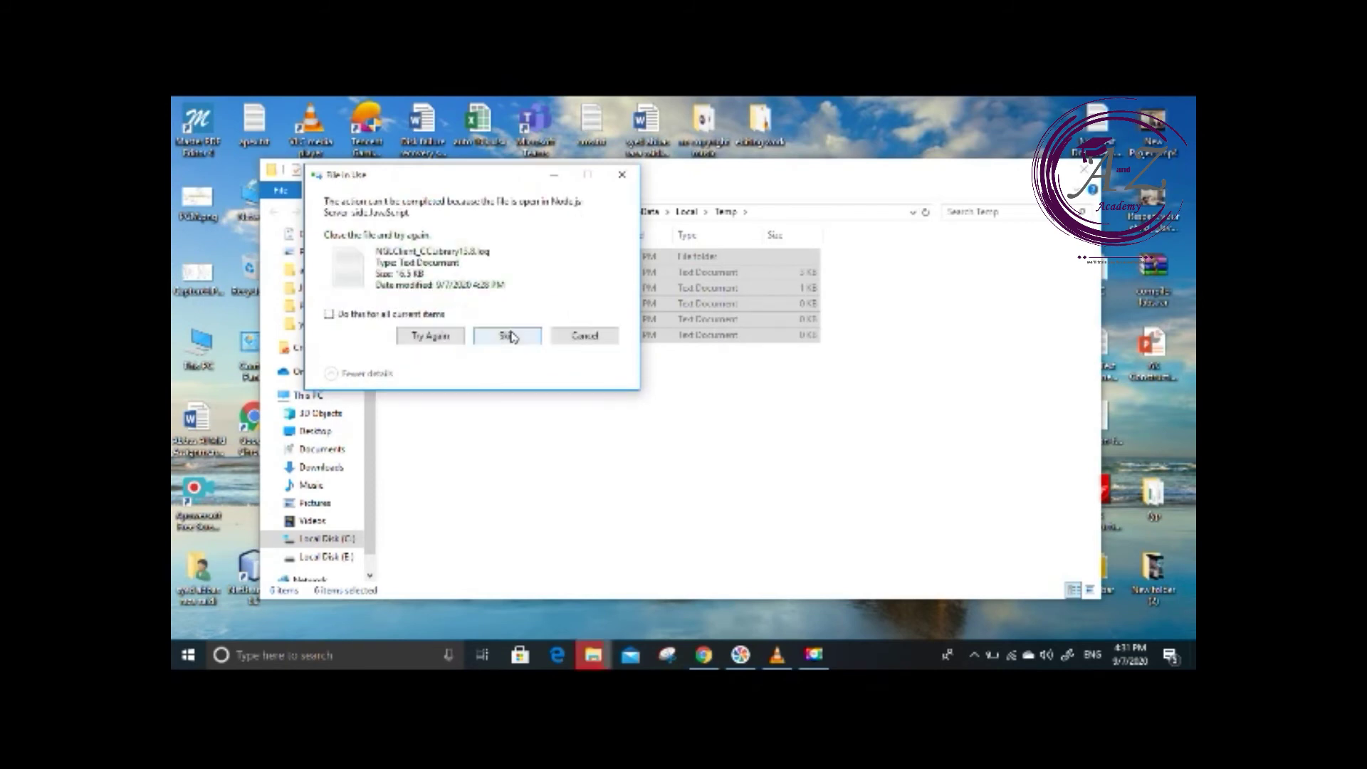
left_click(510, 339)
left_click(510, 339)
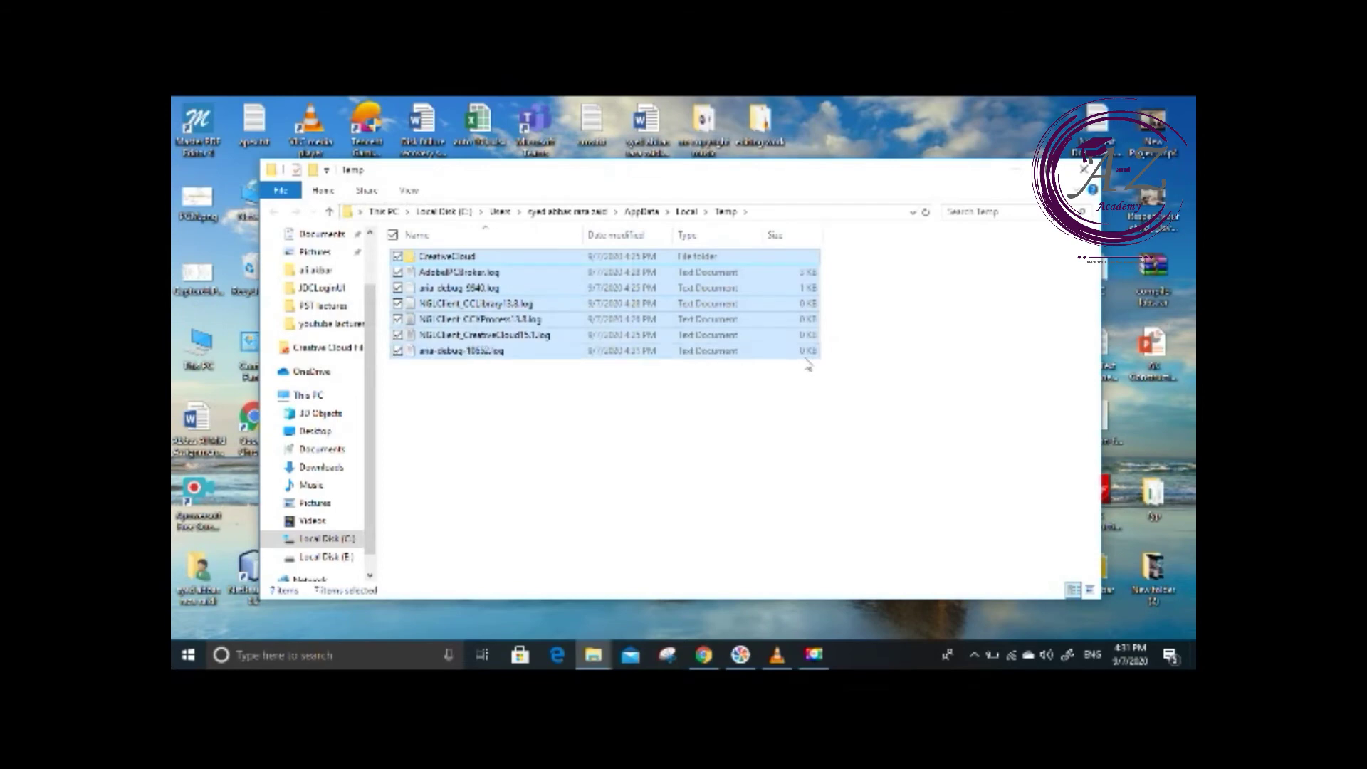
left_click(1075, 173)
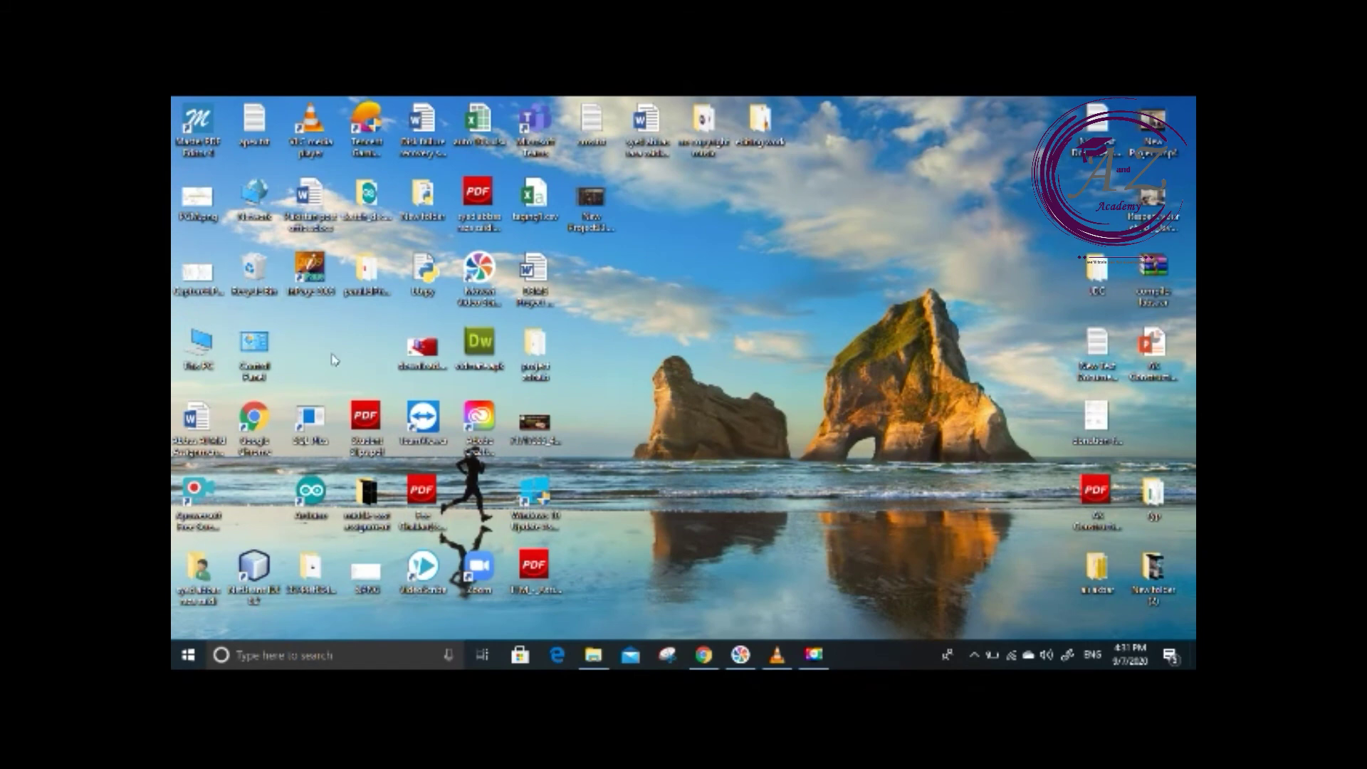
- Empty the Recycle Bin and confirm permanently deleting its items
right_click(272, 293)
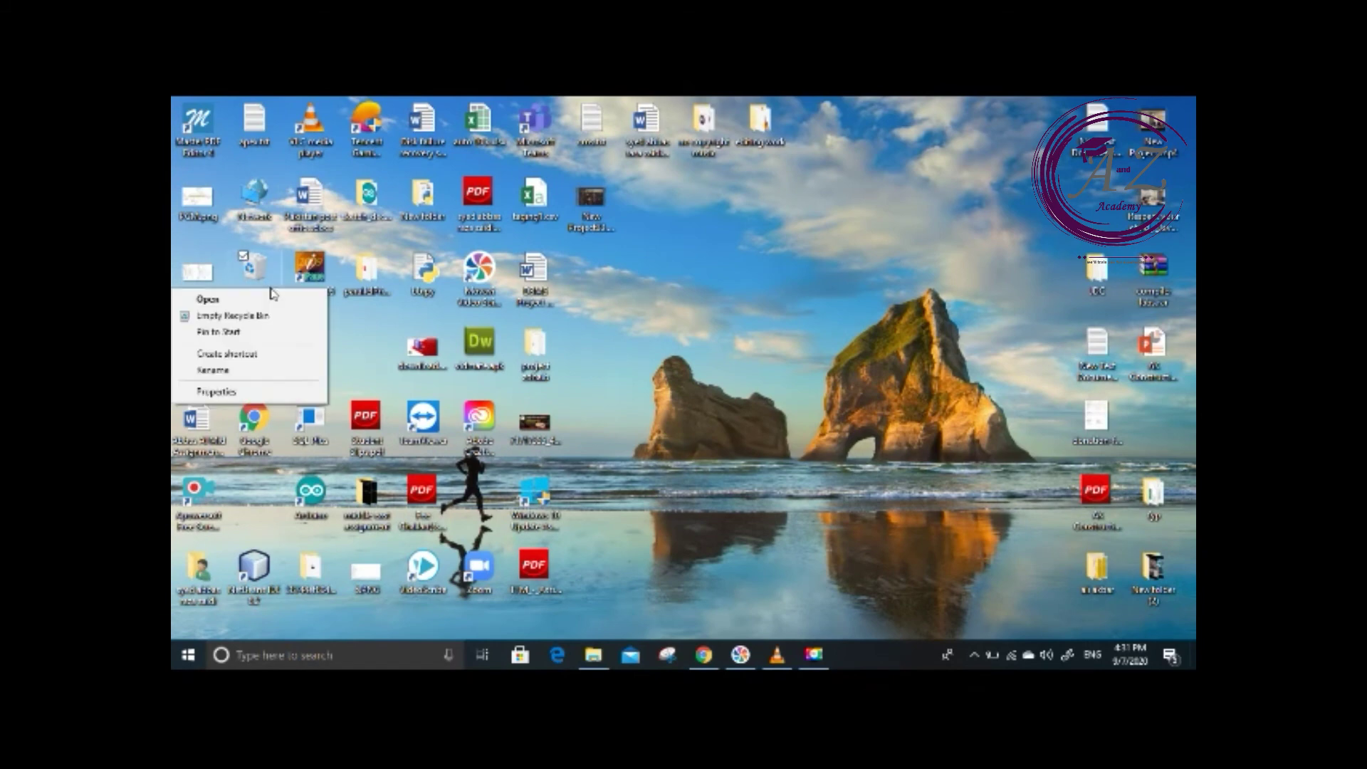
left_click(265, 315)
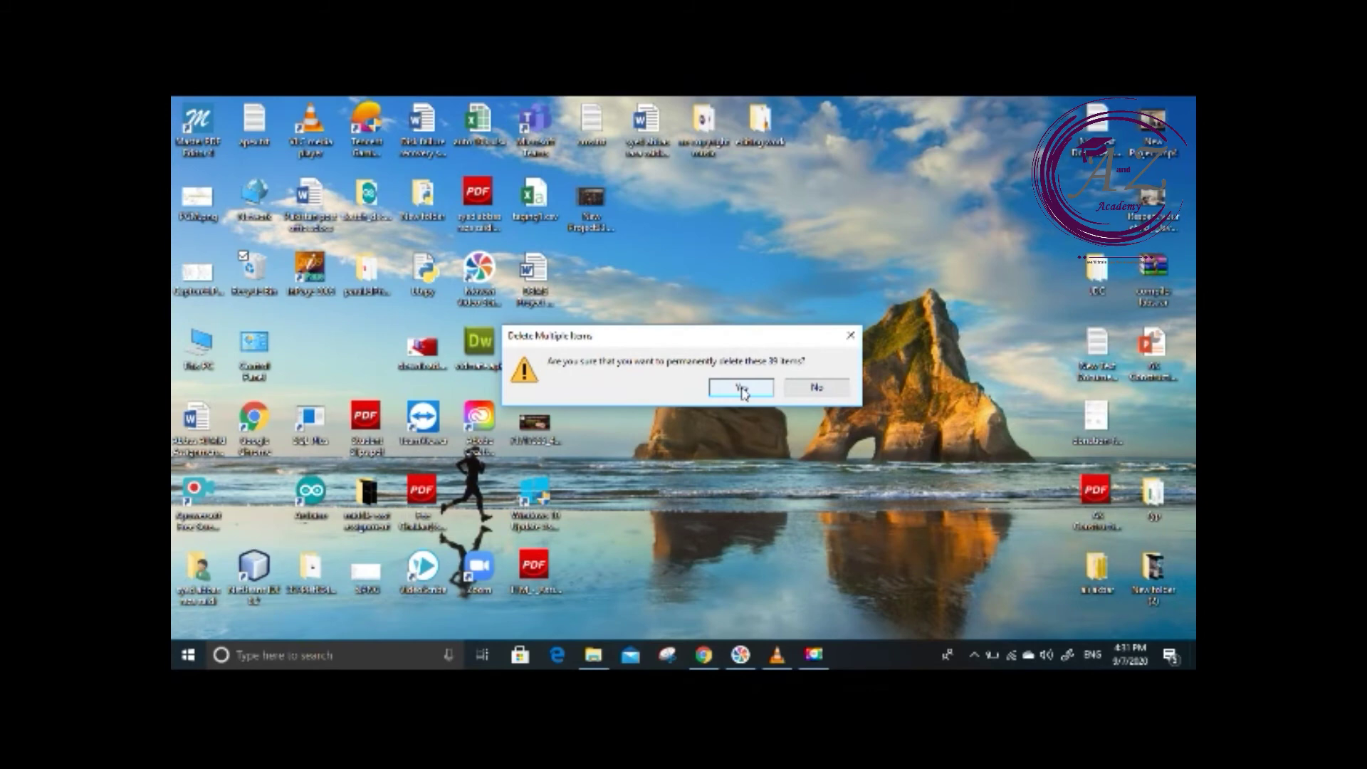
left_click(741, 388)
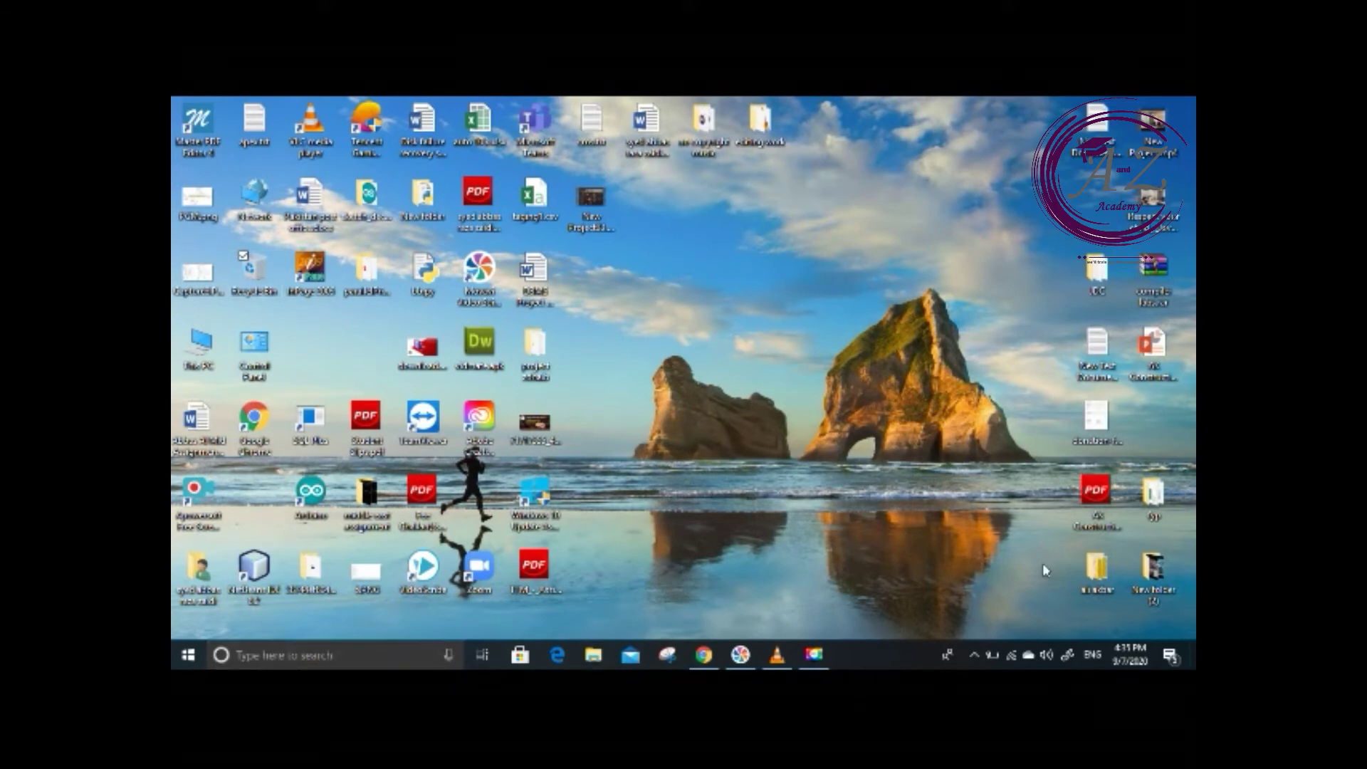
- Search Windows for "sql plus" and open the file location of the SQL Plus app
left_click(340, 657)
type("sq")
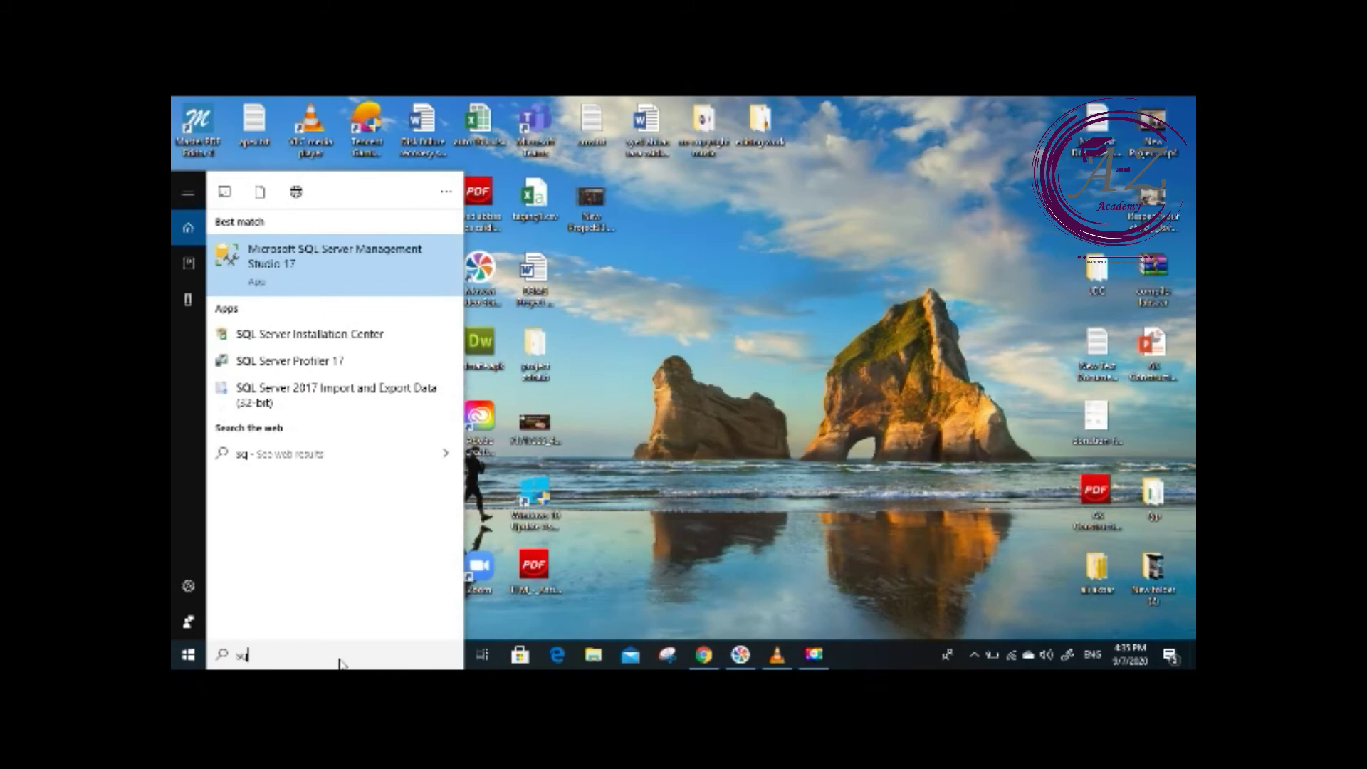
type("l")
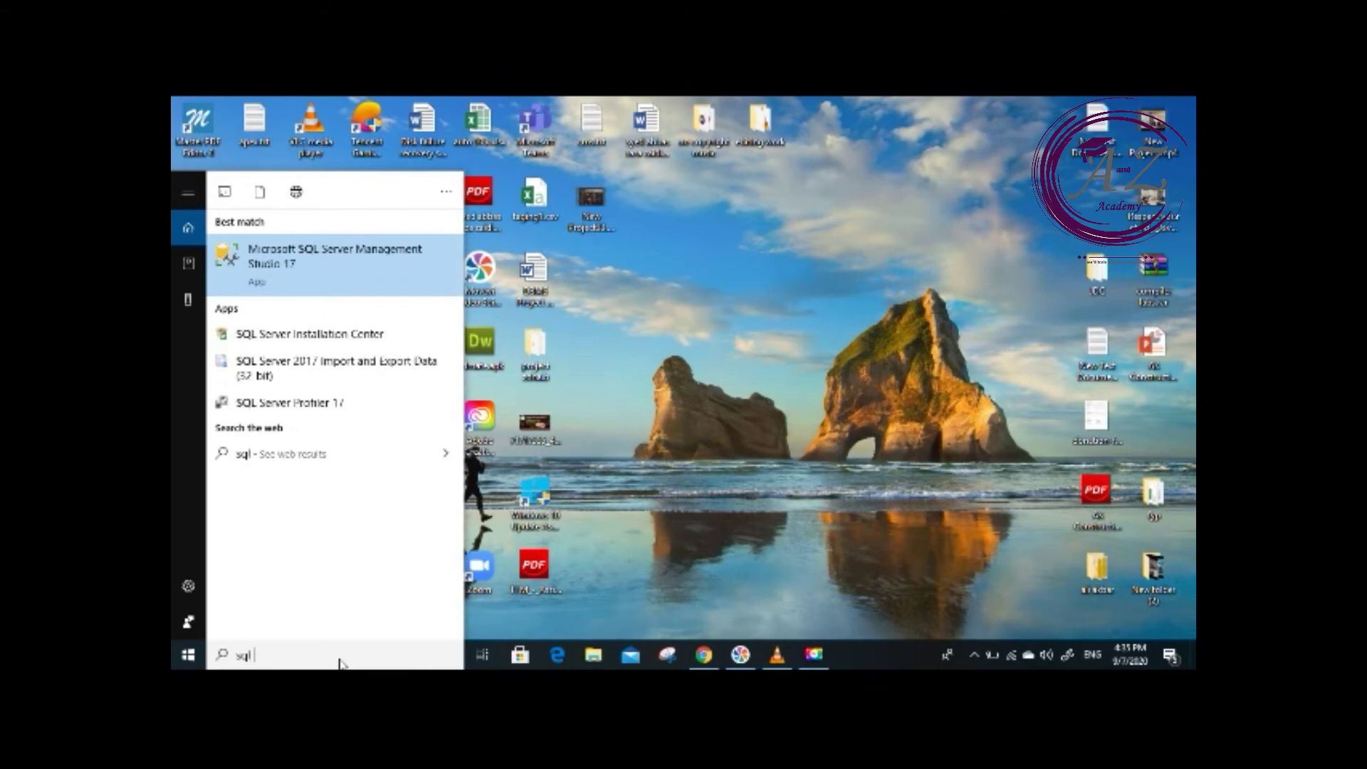
type(" plus")
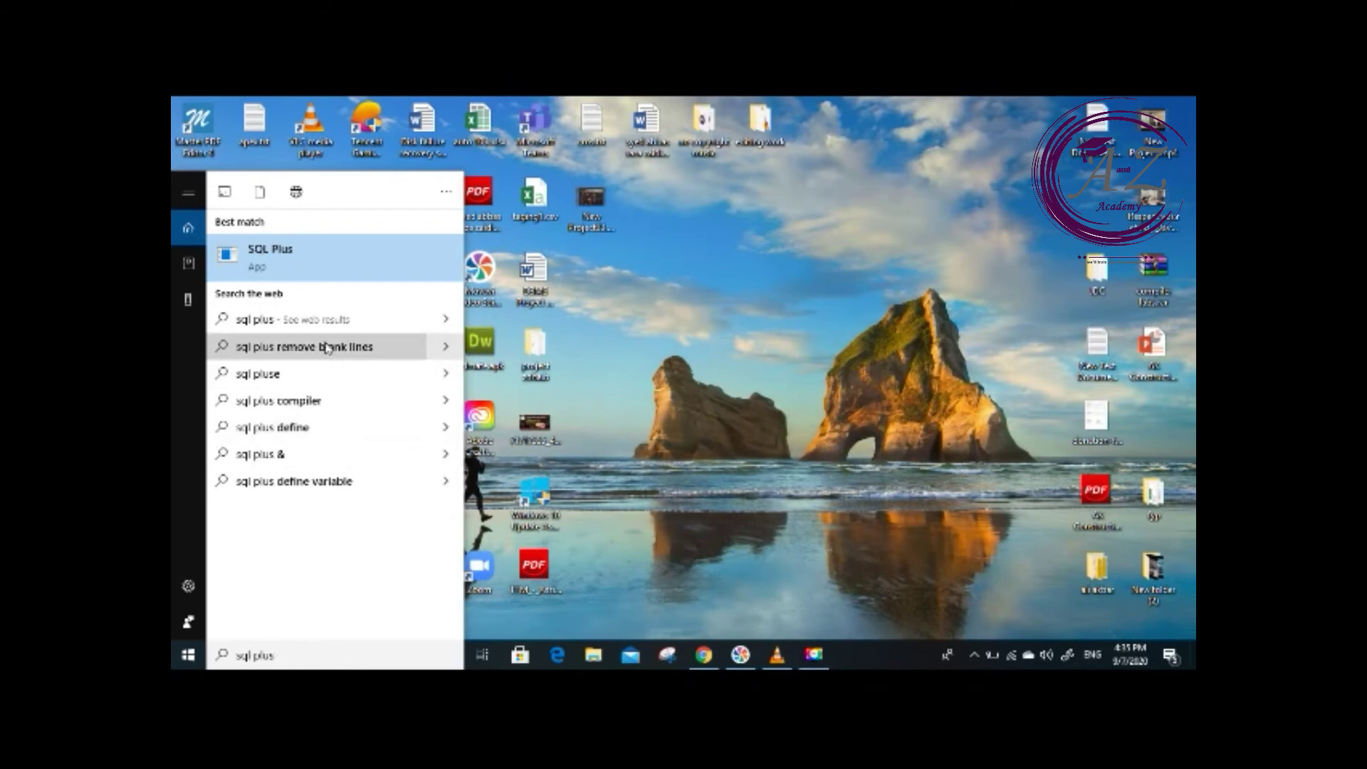
right_click(307, 265)
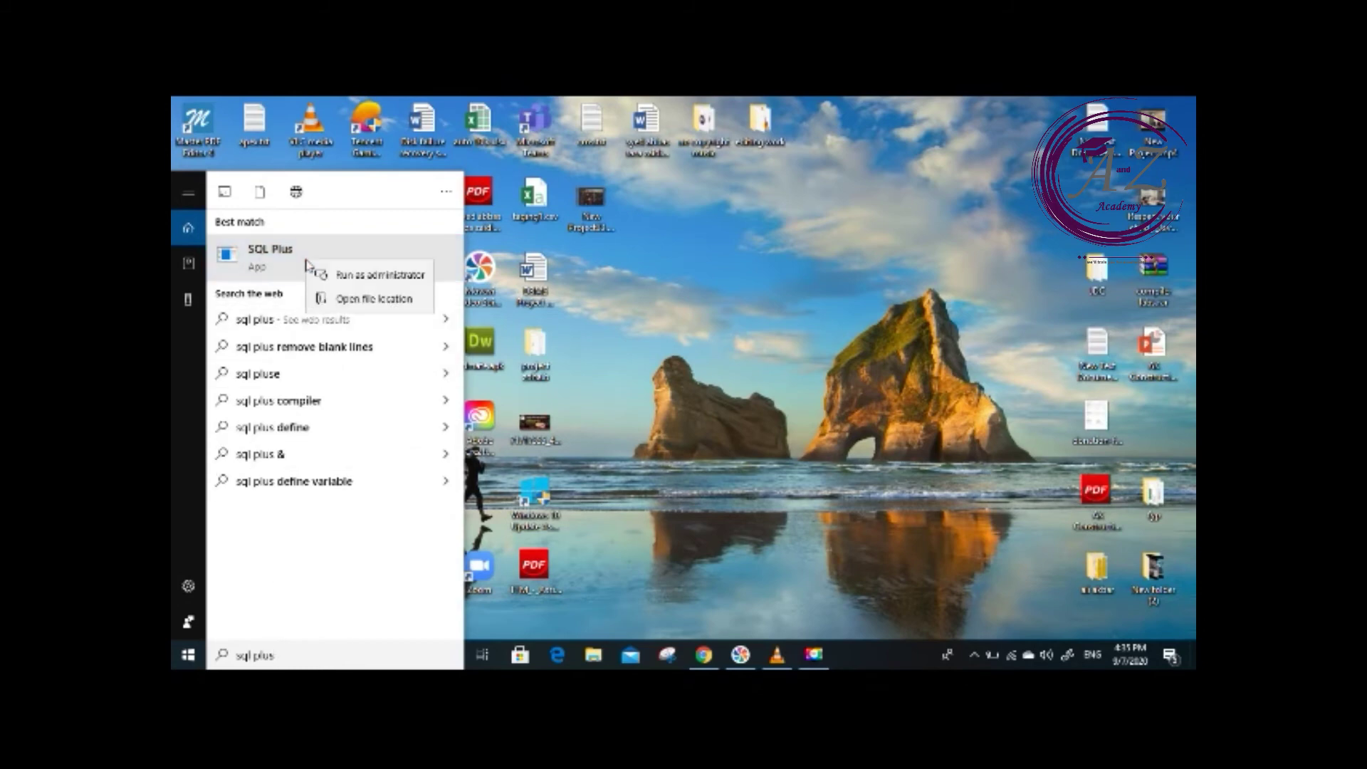
left_click(354, 307)
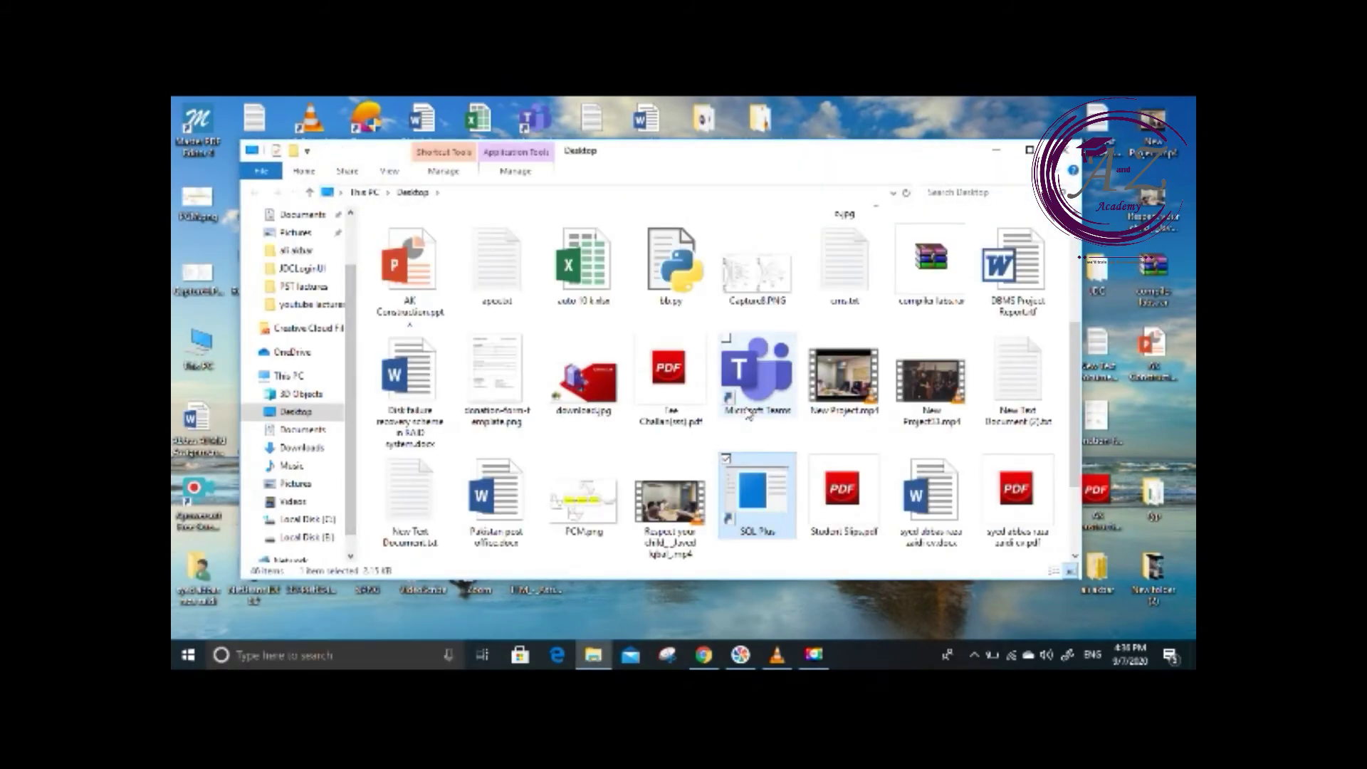
- Delete the SQL Plus shortcut from the Desktop folder and close the File Explorer window
right_click(759, 507)
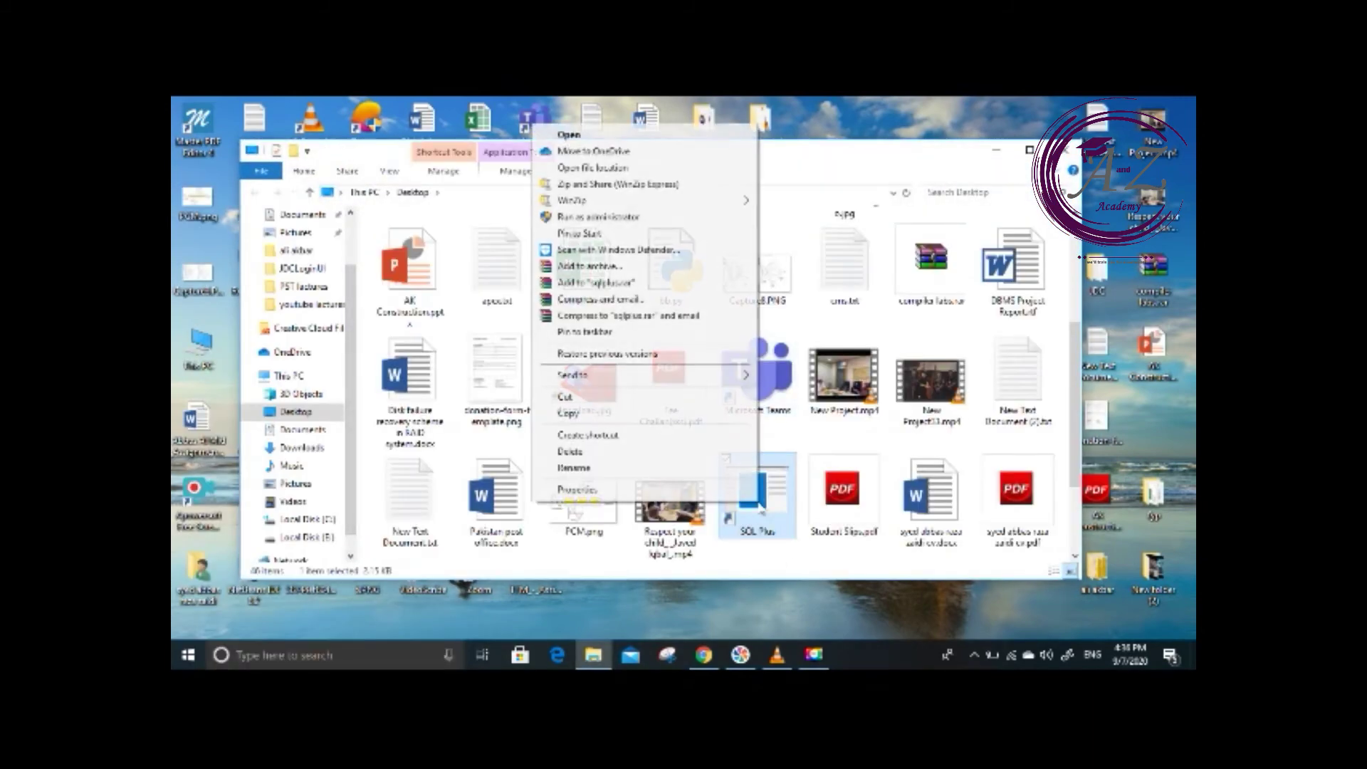
left_click(688, 457)
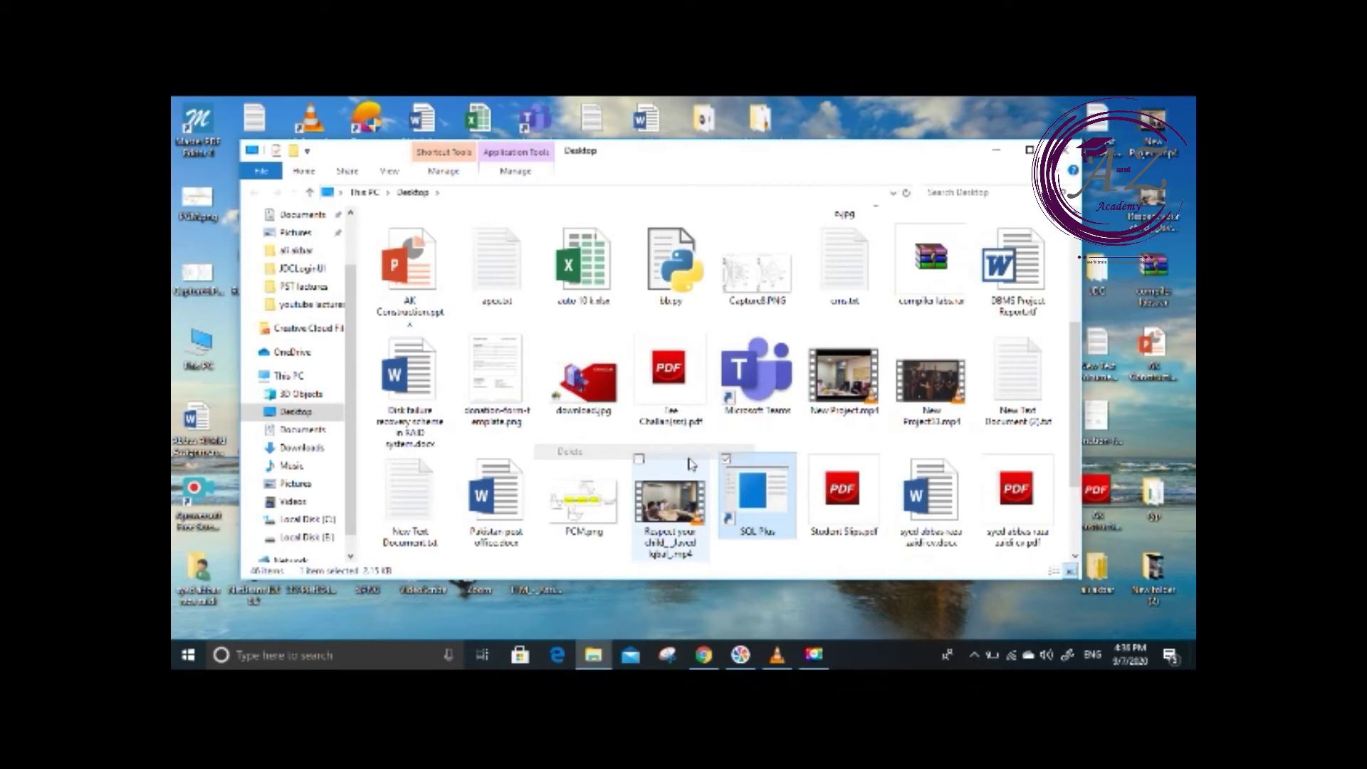
left_click(1066, 150)
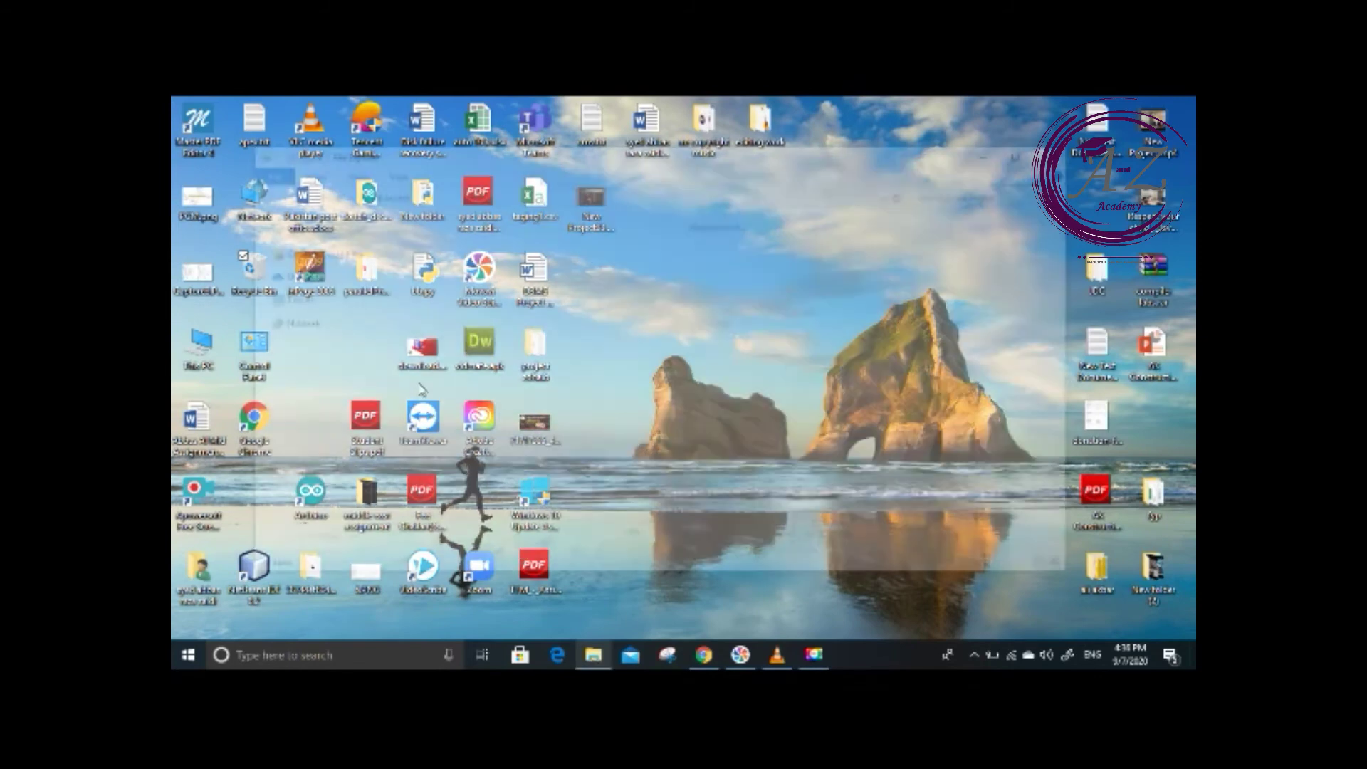
- Open Local Disk (C:) in File Explorer and delete the app folder
left_click(595, 659)
left_click(292, 441)
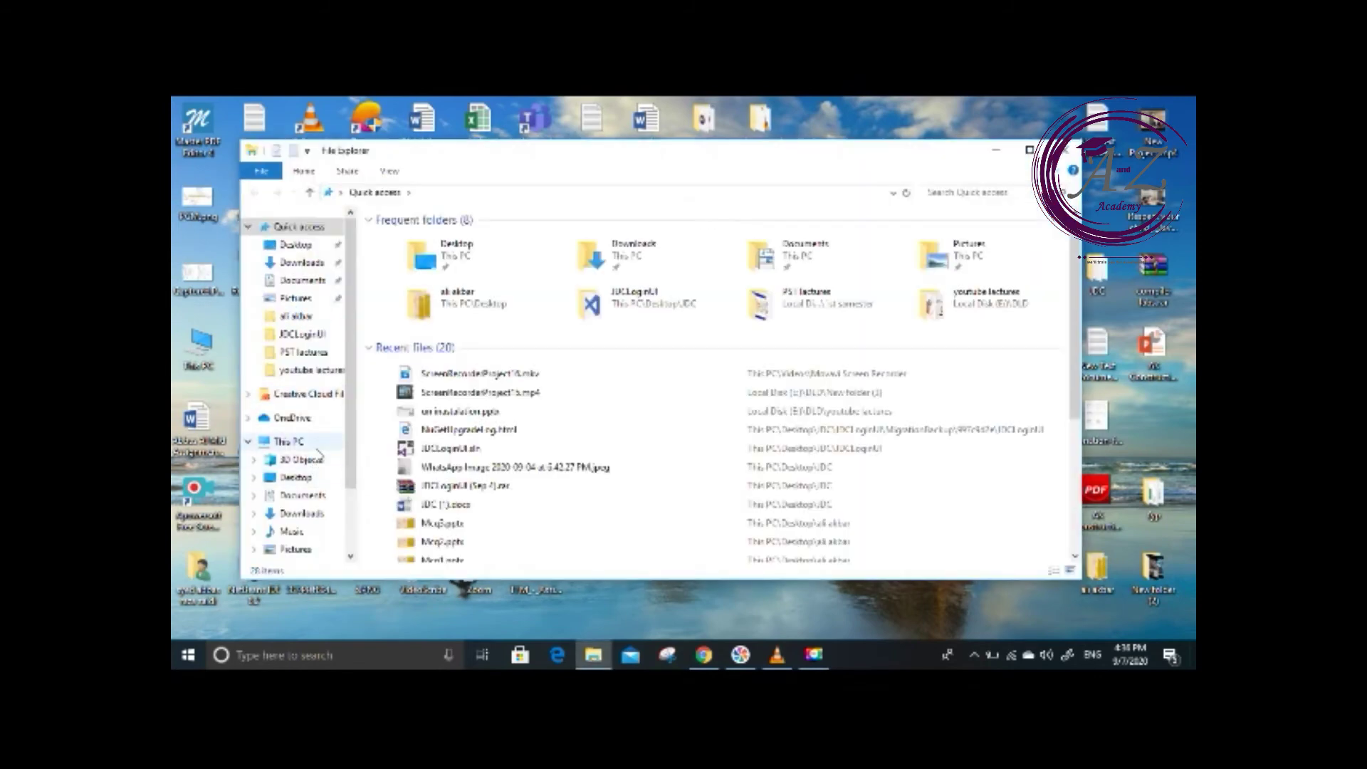
double_click(539, 418)
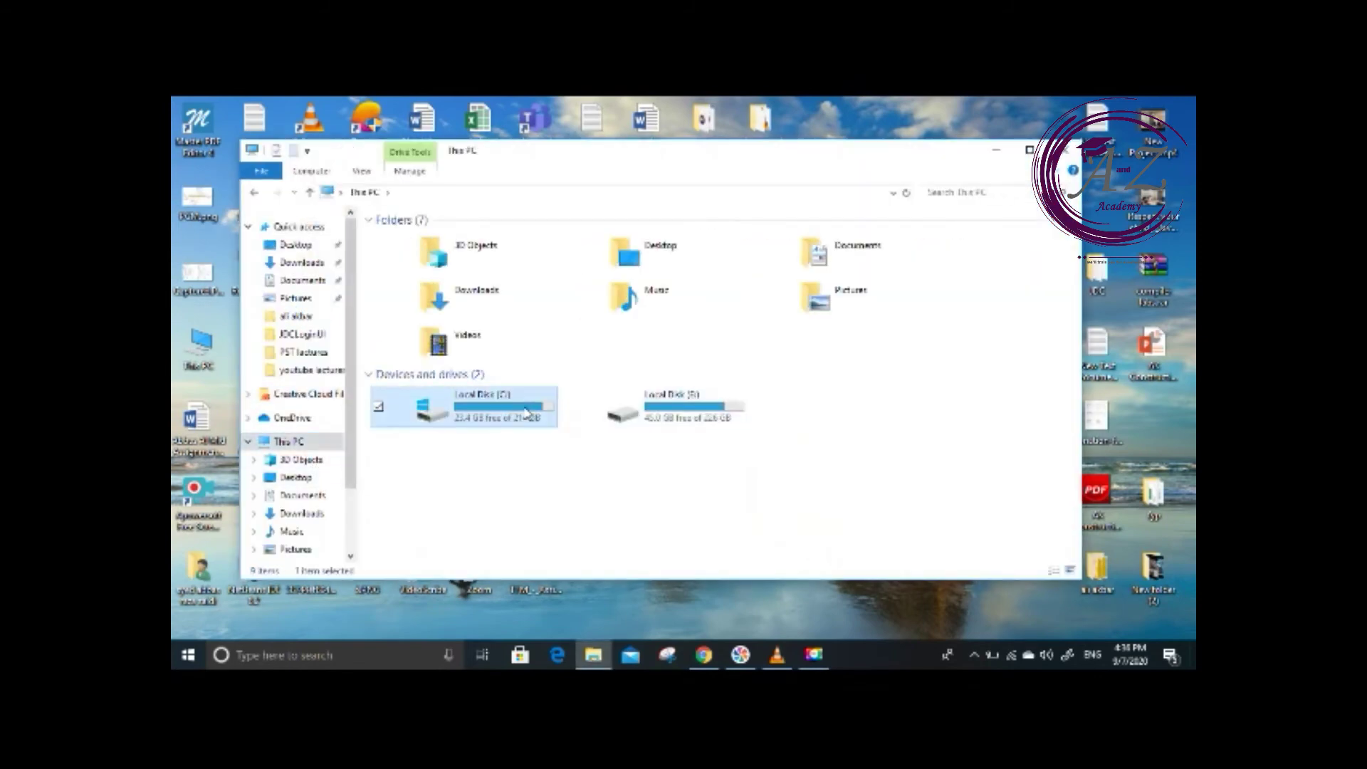
right_click(420, 302)
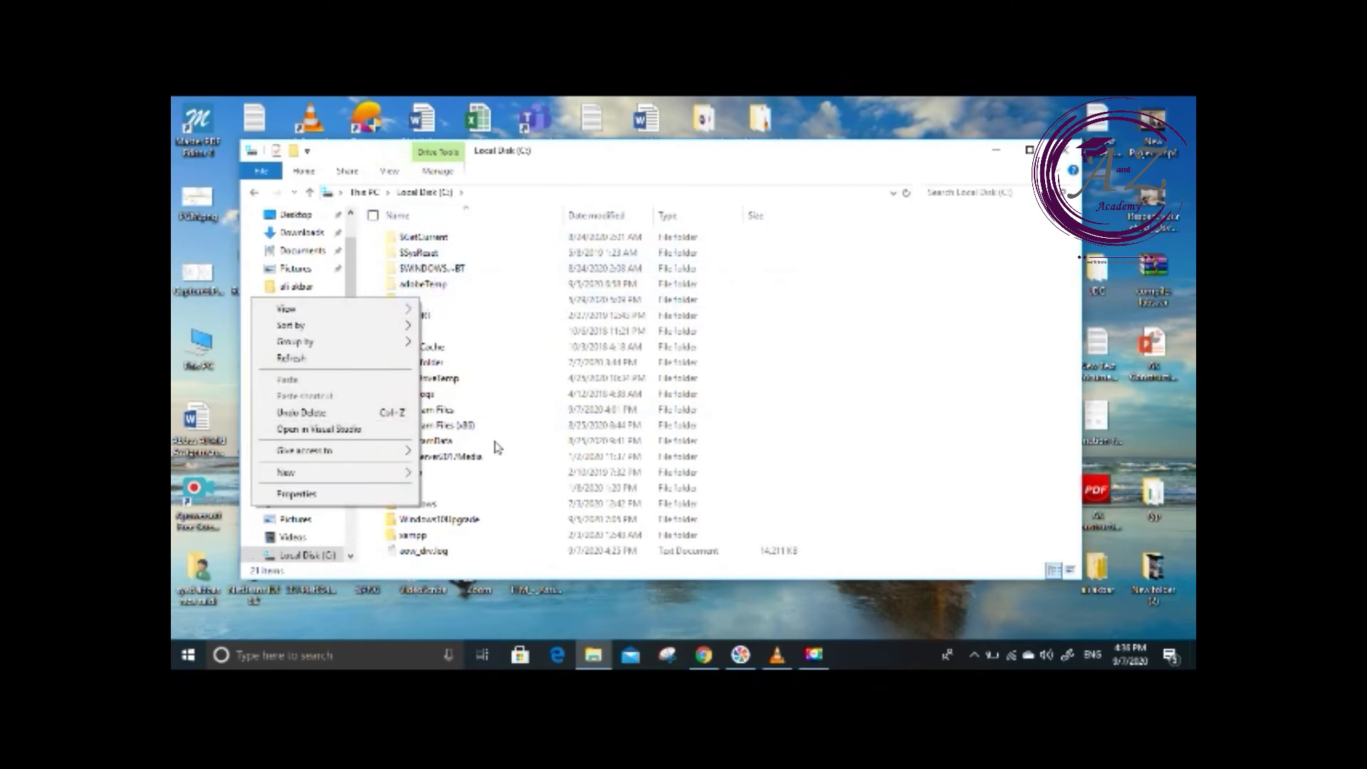
left_click(539, 351)
right_click(404, 306)
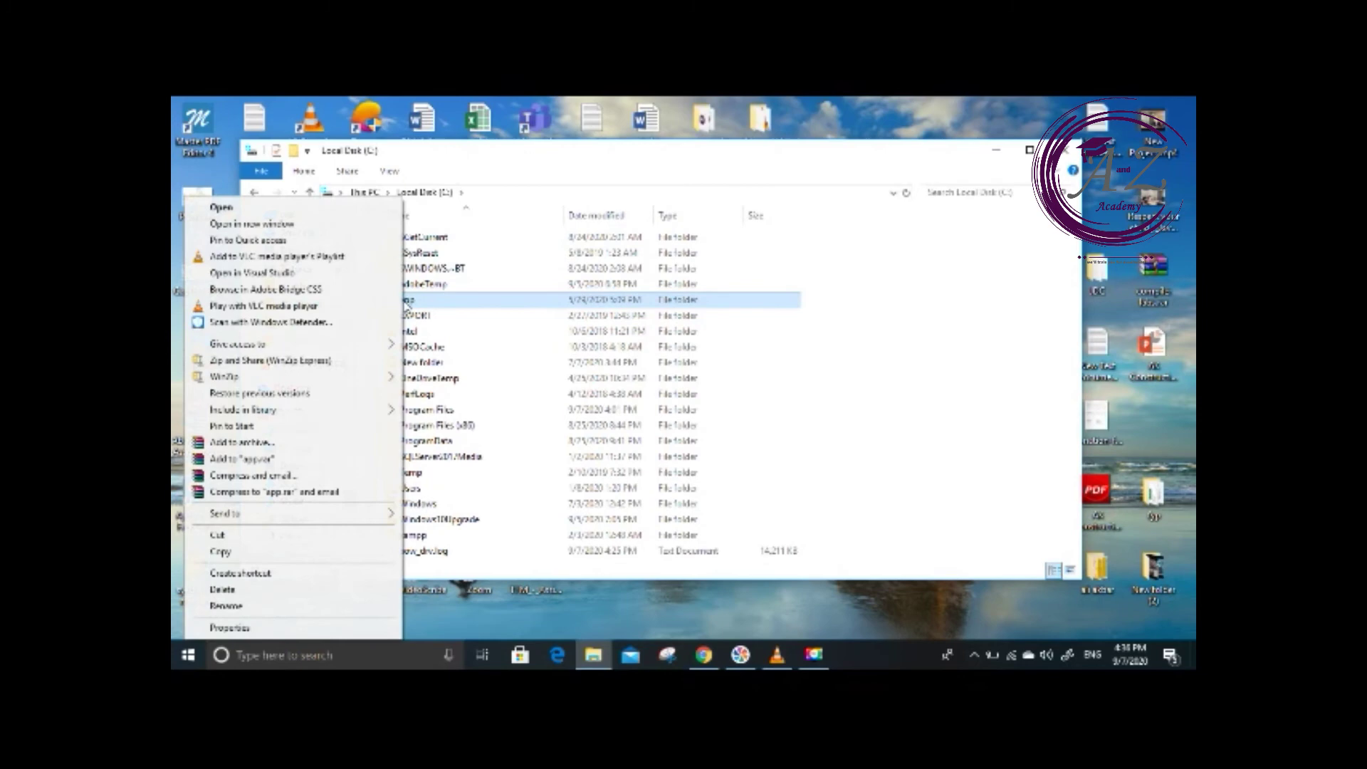
left_click(230, 591)
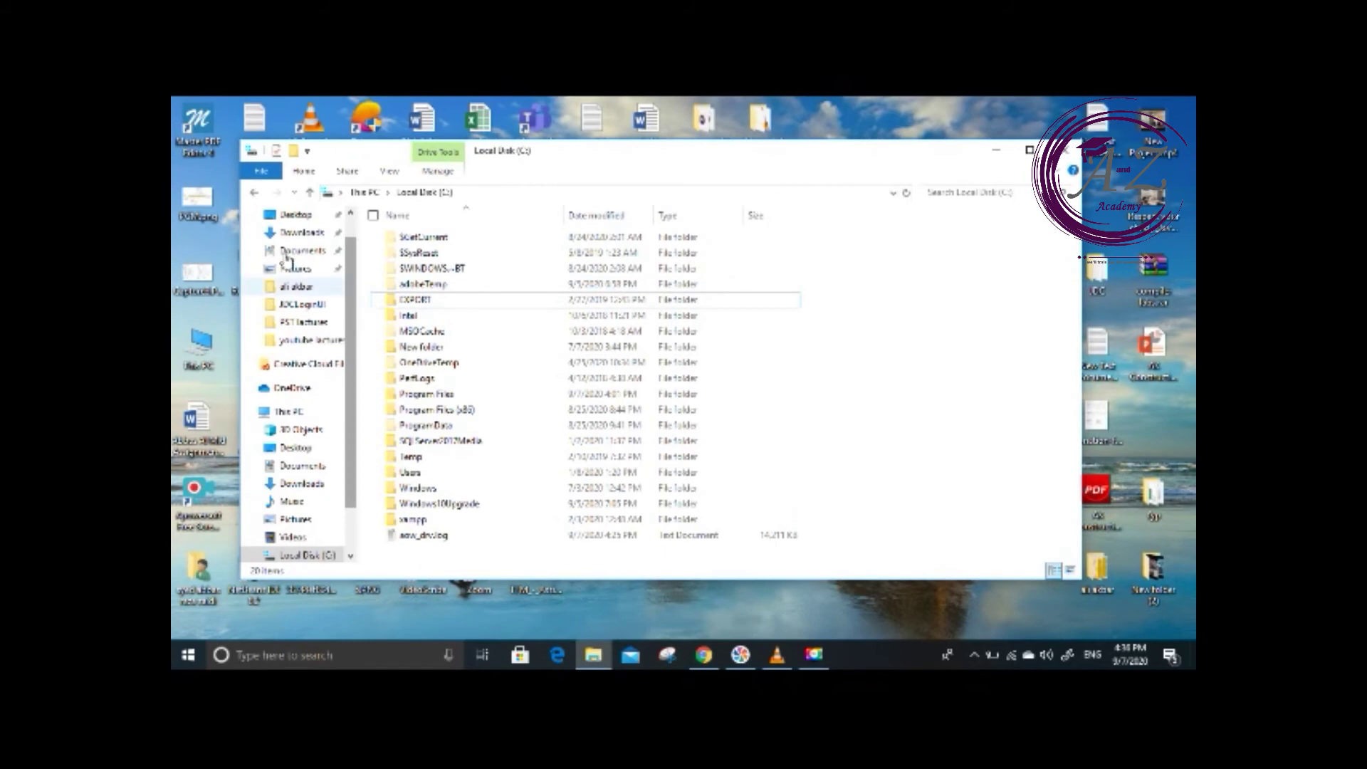
- Search Windows for %temp% and open the matching file folder
left_click(340, 661)
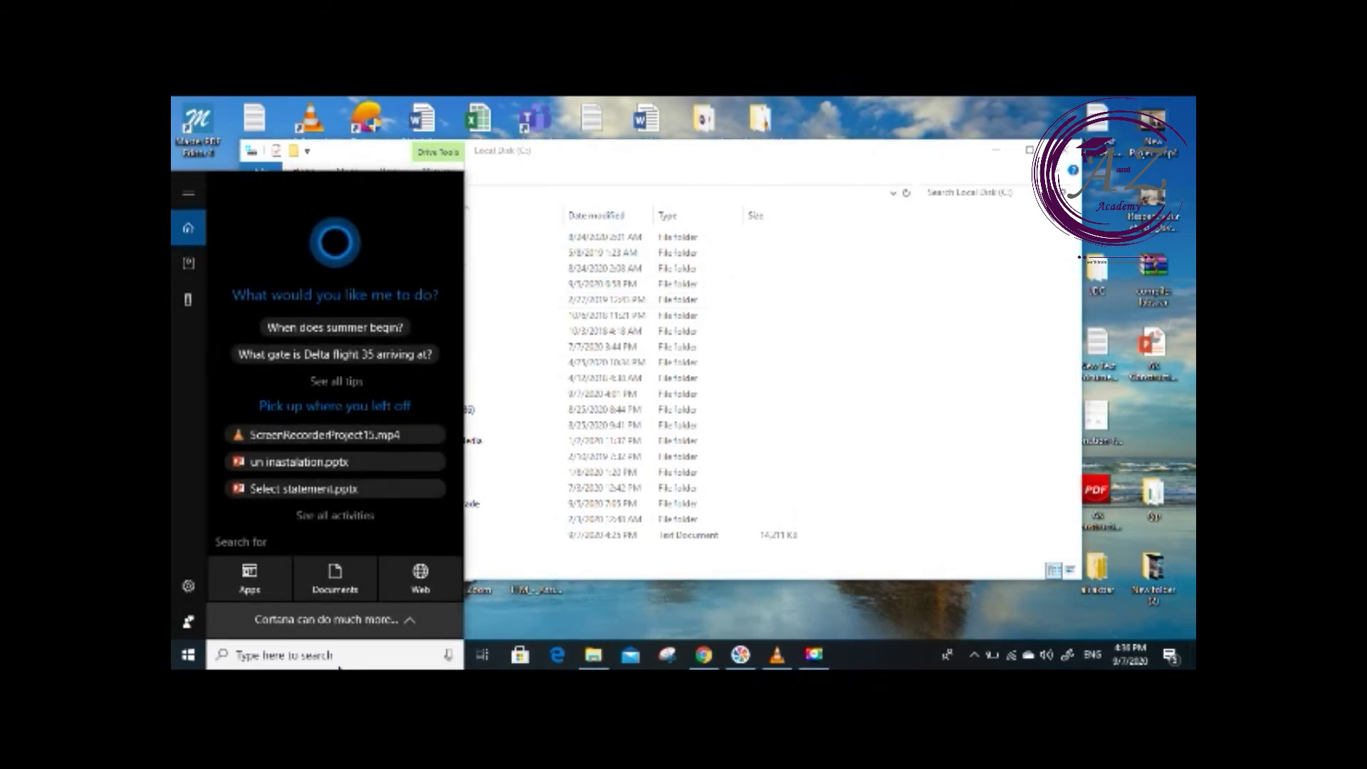
type("%")
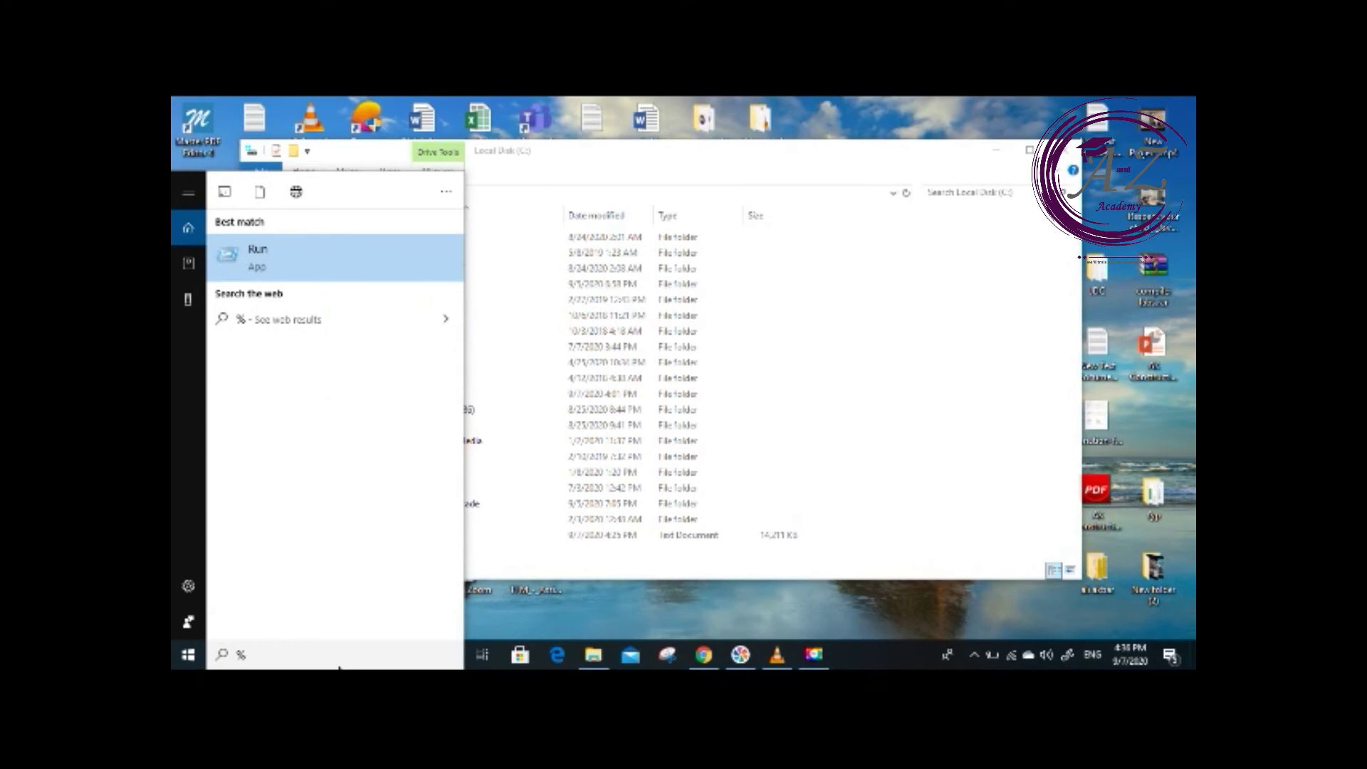
type("temp")
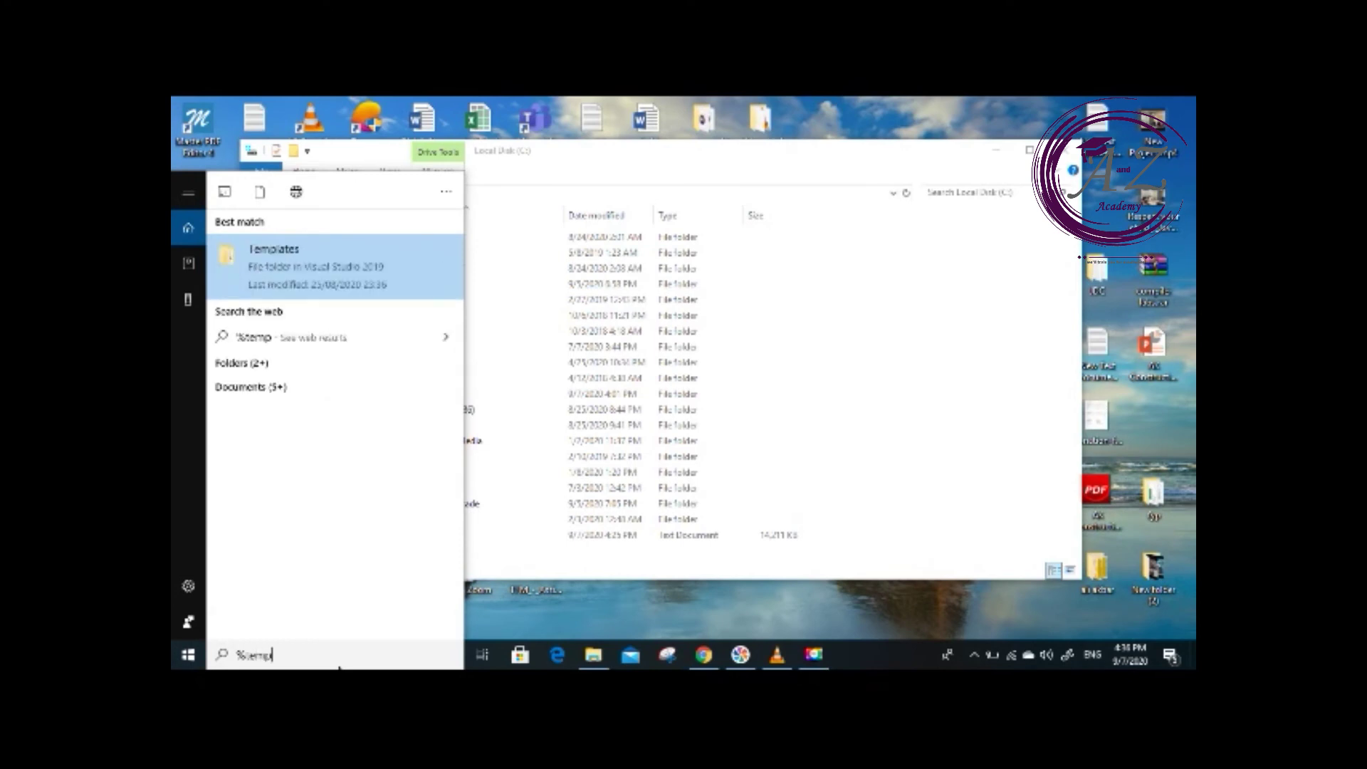
type("%")
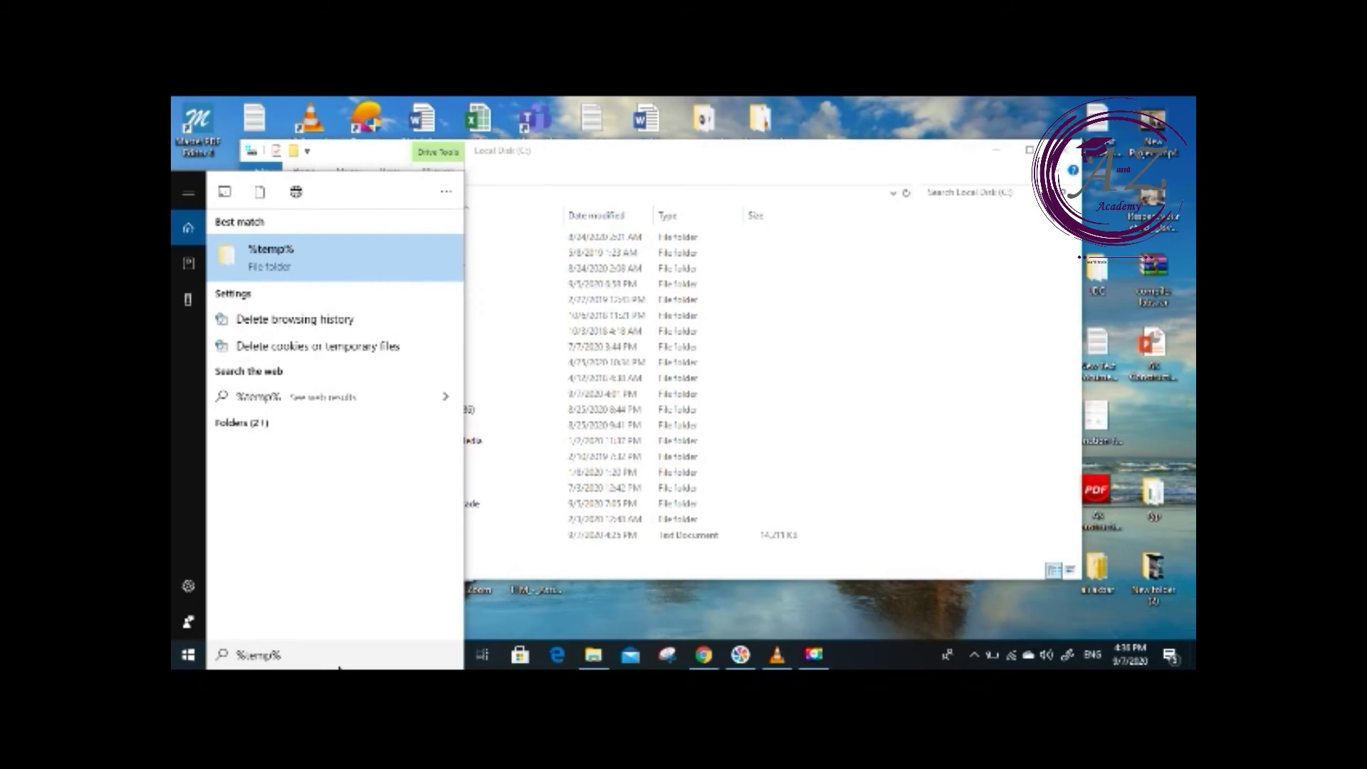
left_click(358, 273)
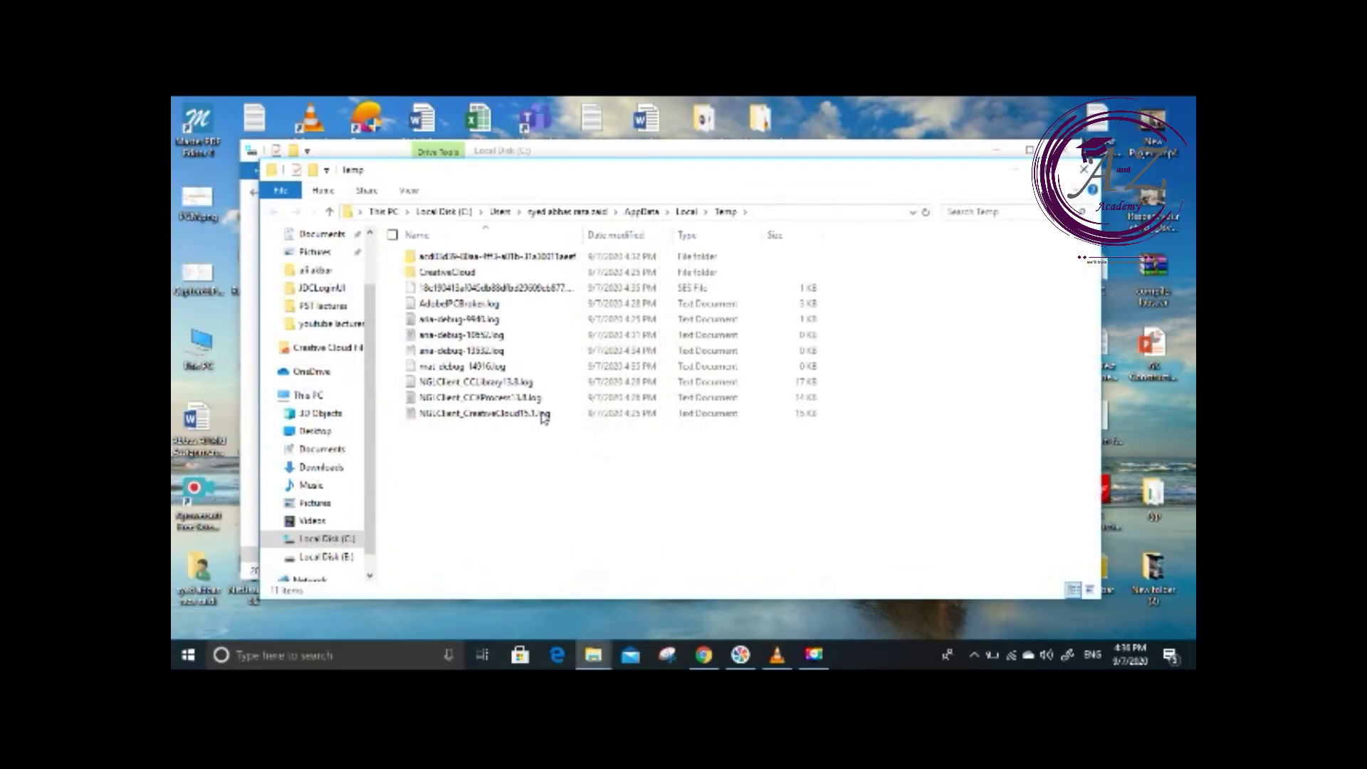
- Permanently delete everything in the Temp folder, skipping all files in use, and close both File Explorer windows
left_click(547, 414)
key("ctrl+a")
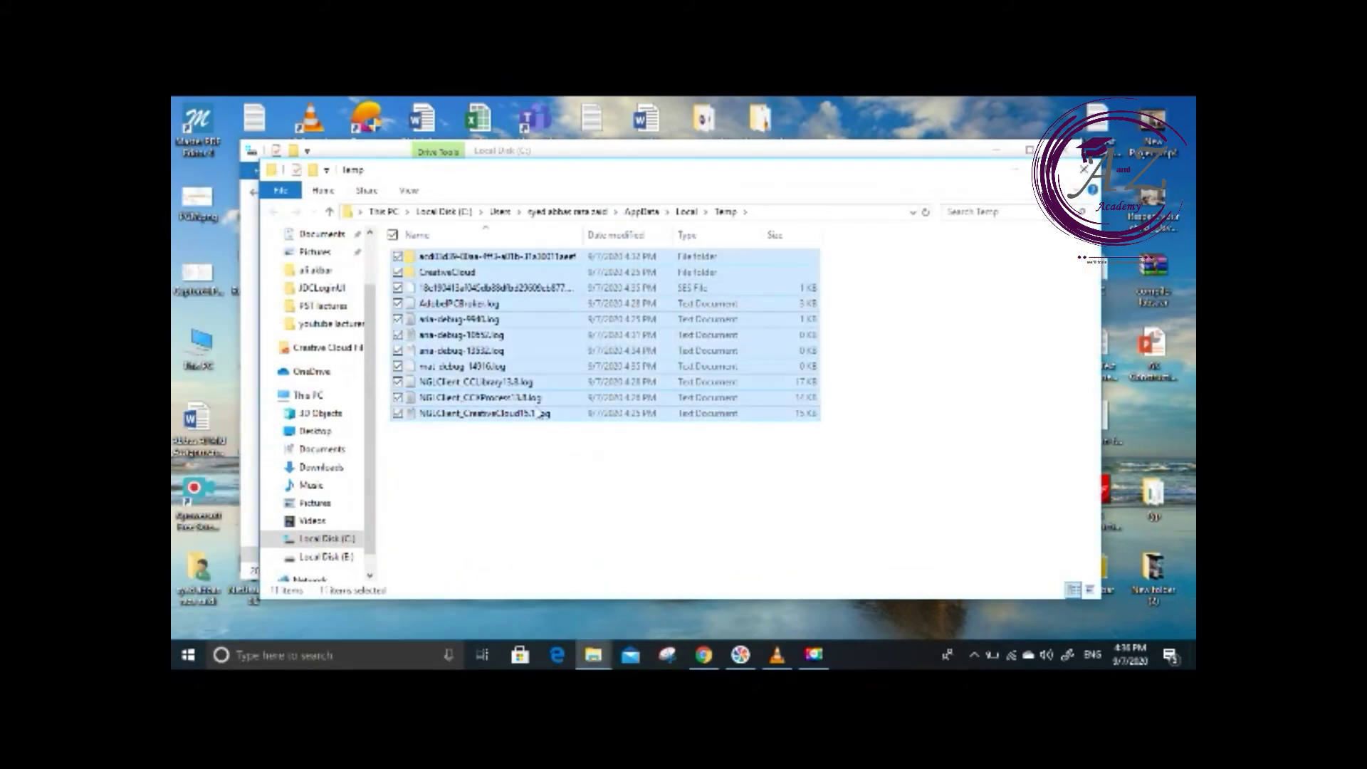
key("shift+Delete")
left_click(748, 390)
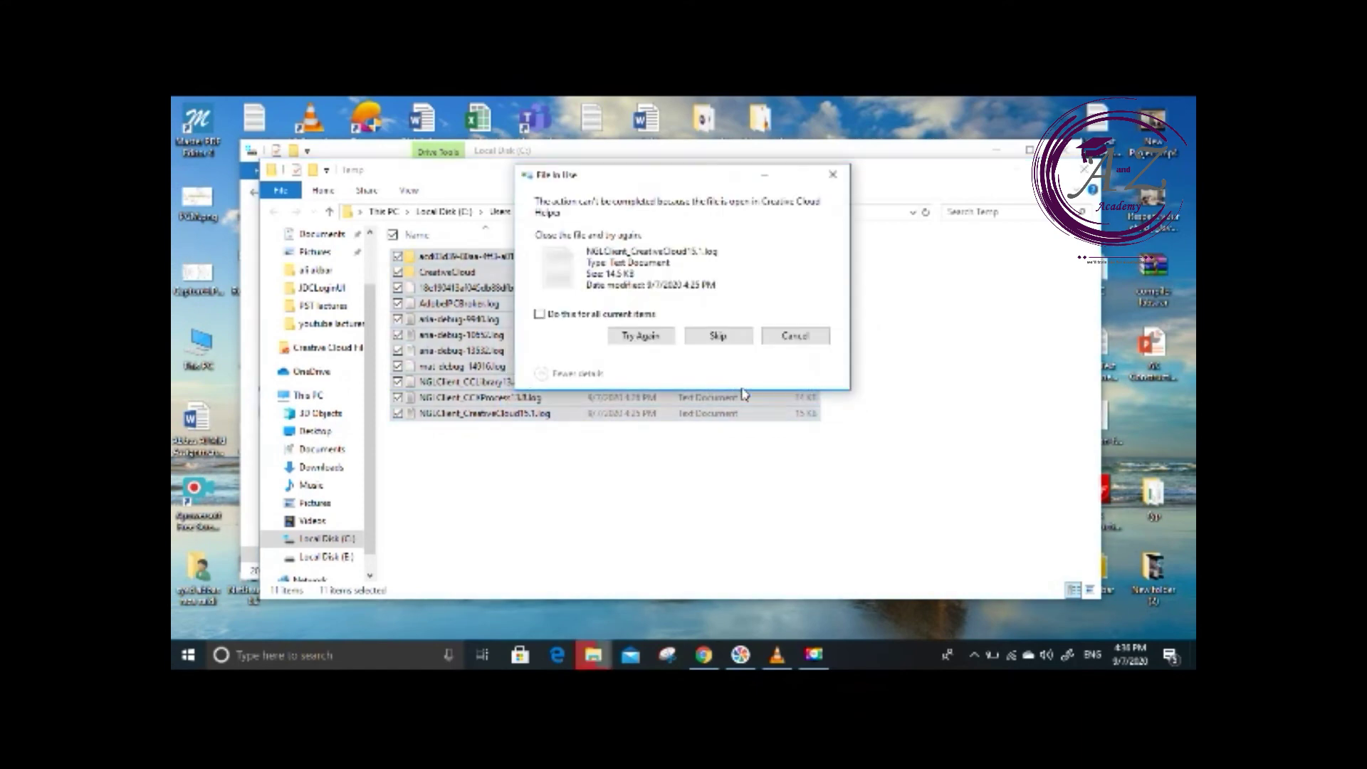
left_click(641, 318)
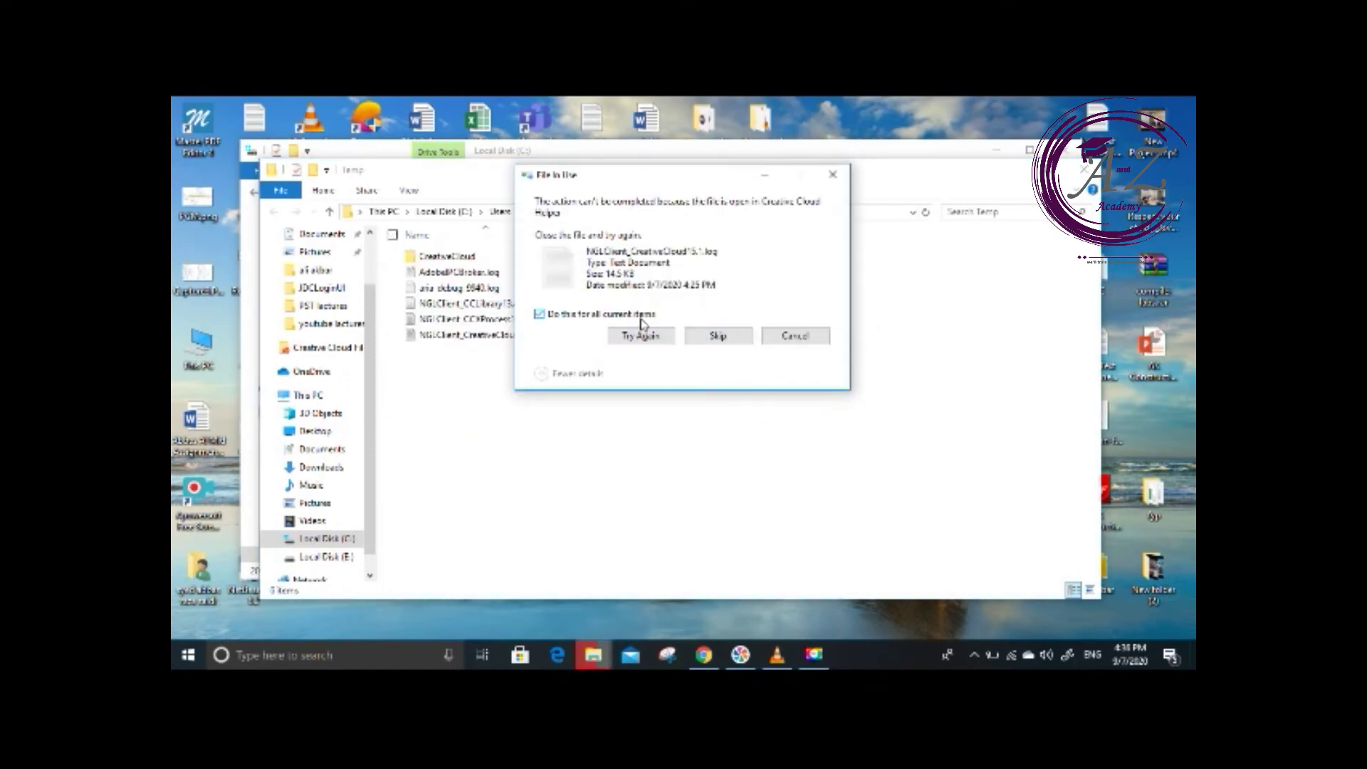
left_click(709, 339)
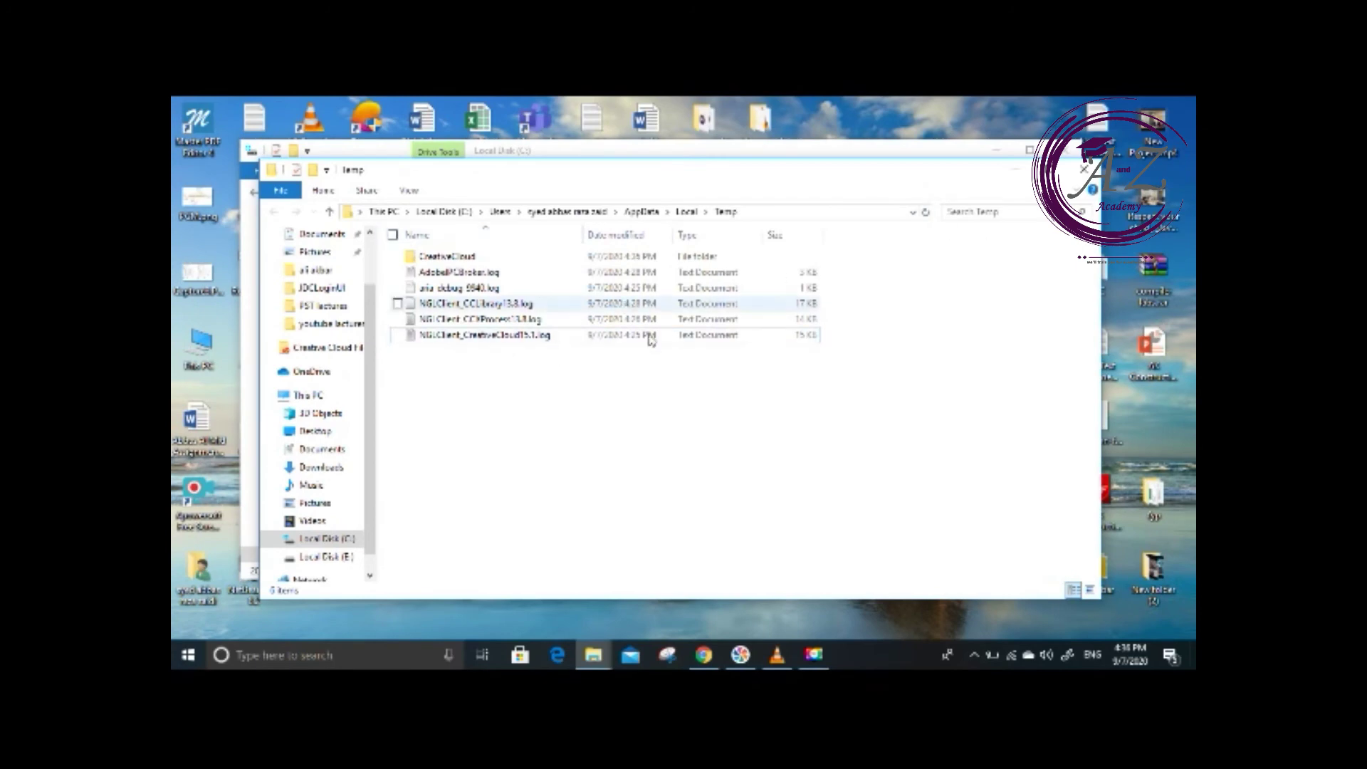
left_click(1080, 169)
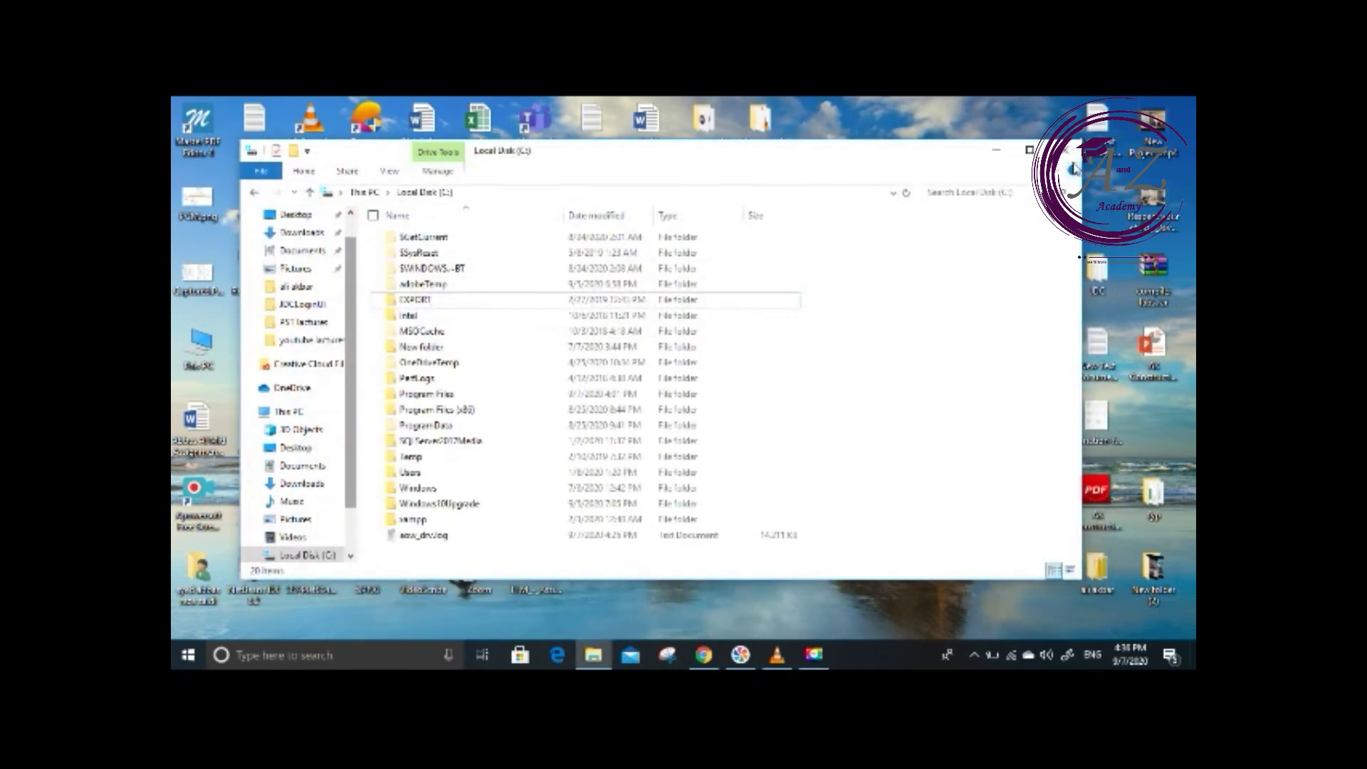
left_click(1063, 150)
- Search Windows for "sql plus" to check whether the app is still installed
left_click(285, 655)
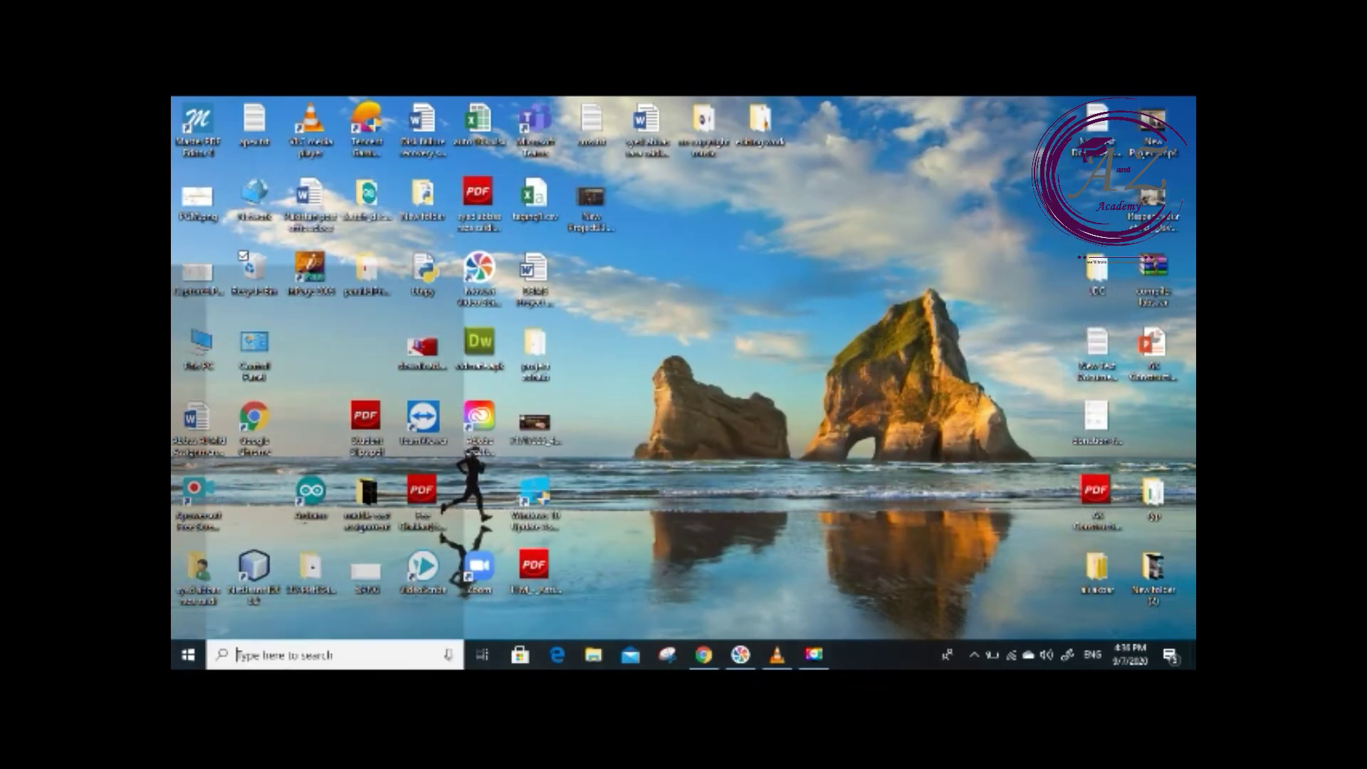
type("sql")
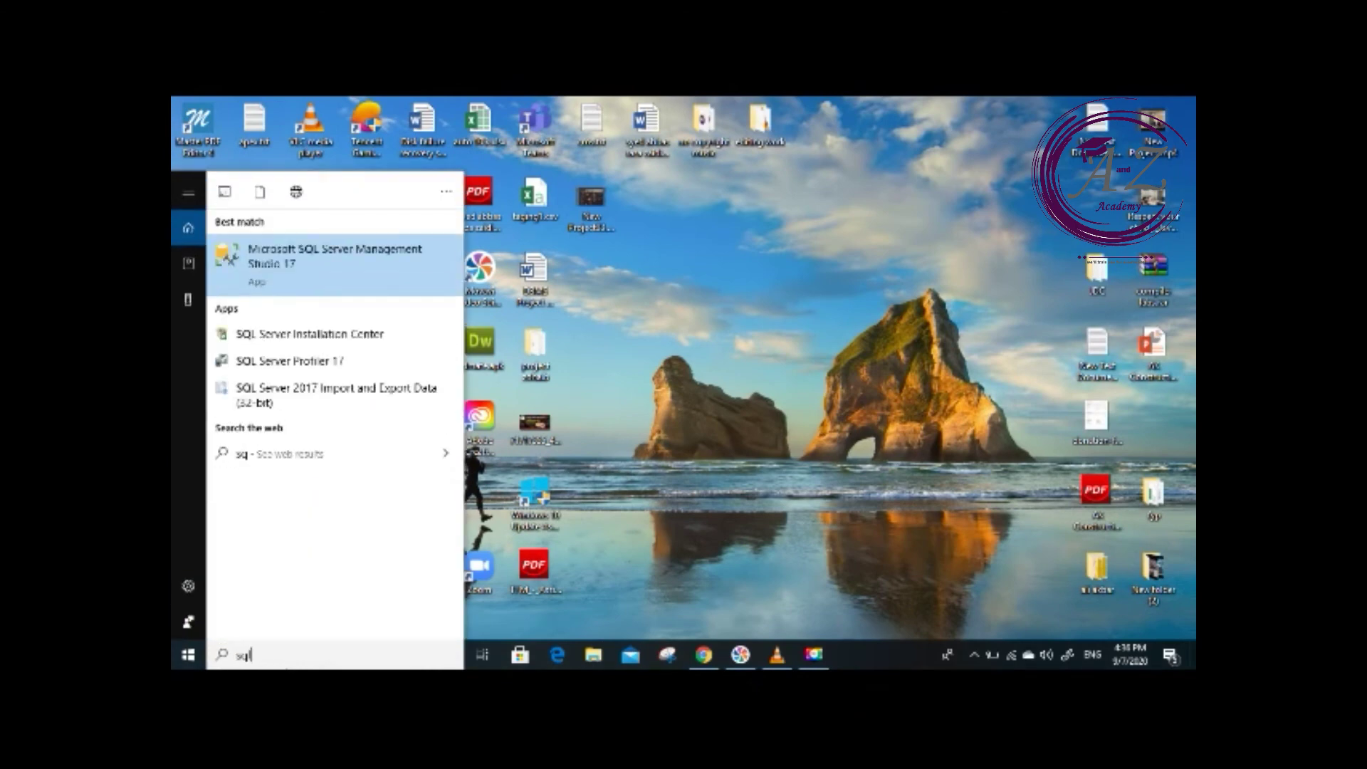
type(" pl")
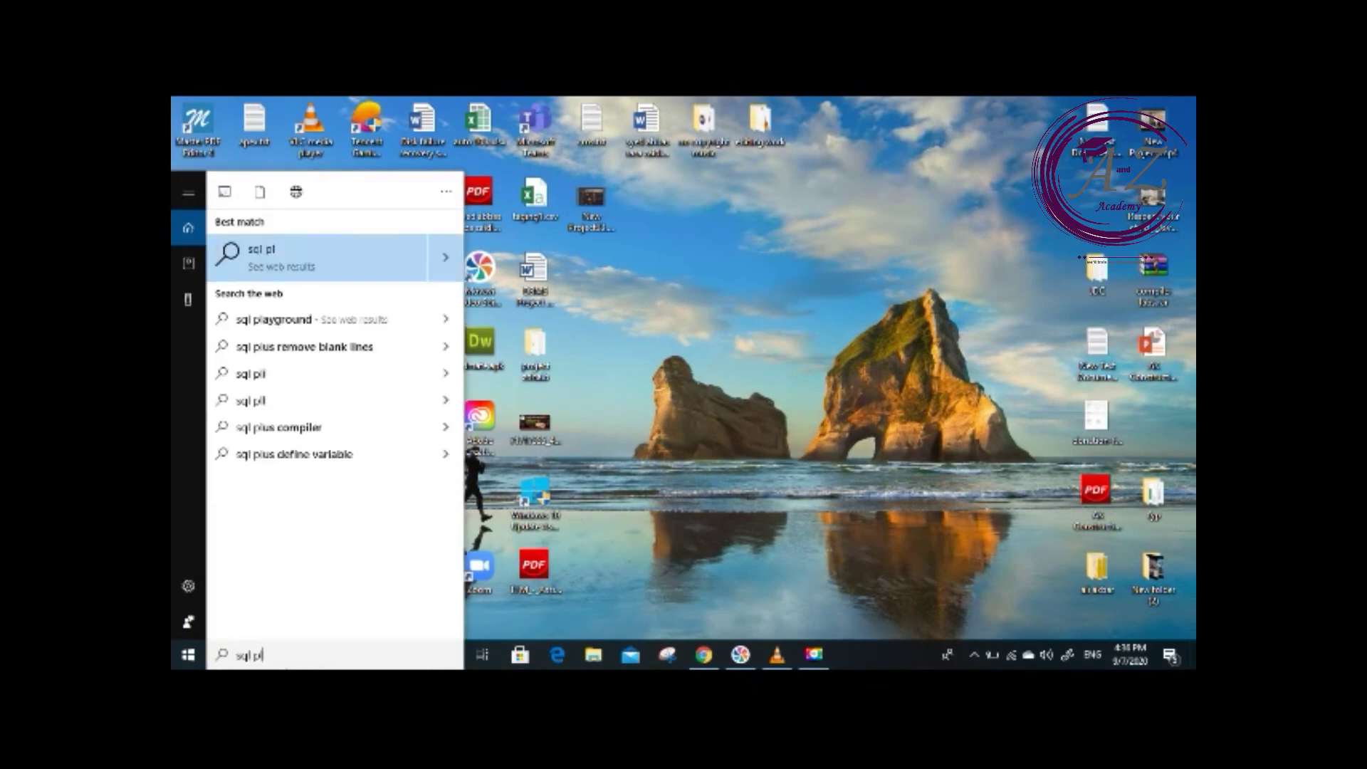
type("us")
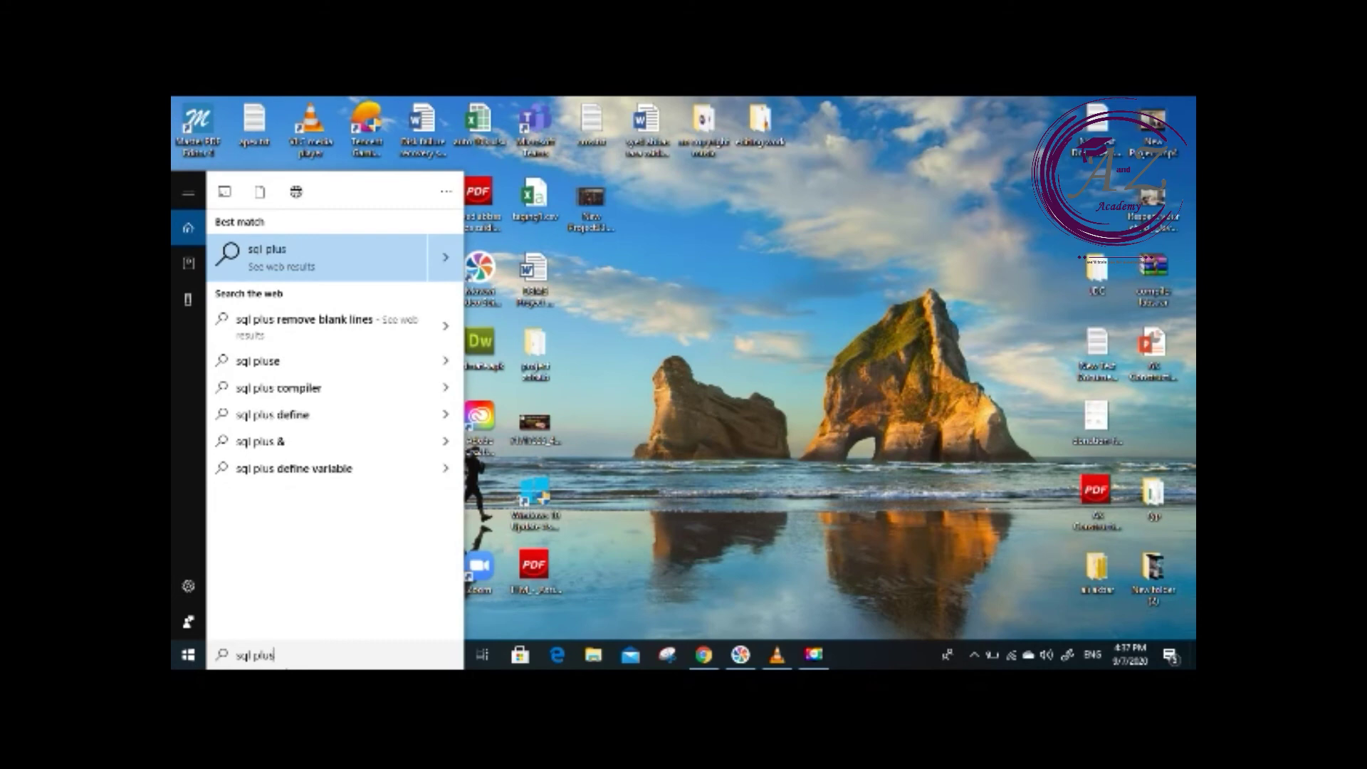